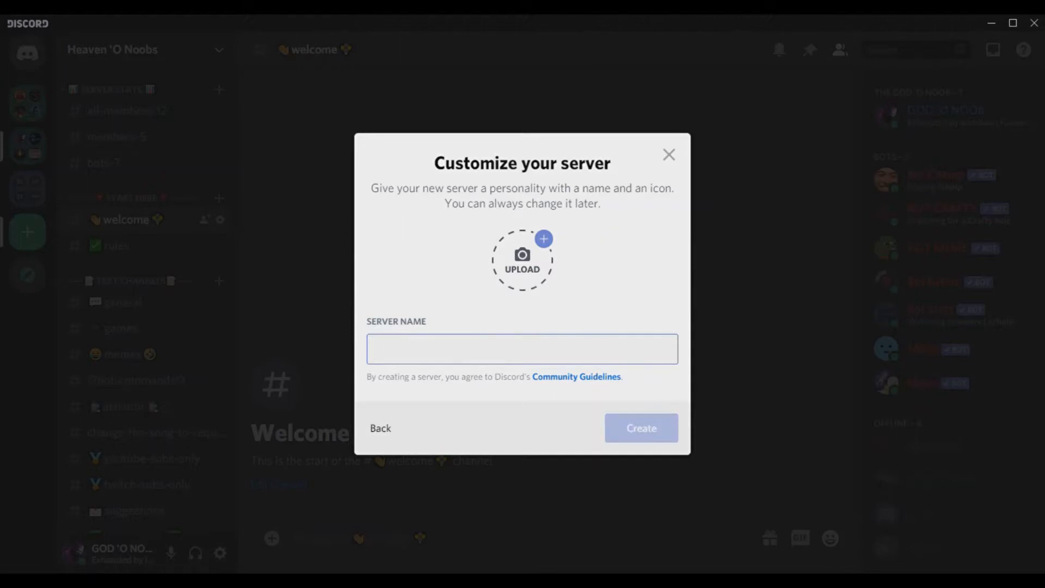
Step: Name the new server "A LOW LYING PLACE" and create it
{"action": "type", "text": "P"}
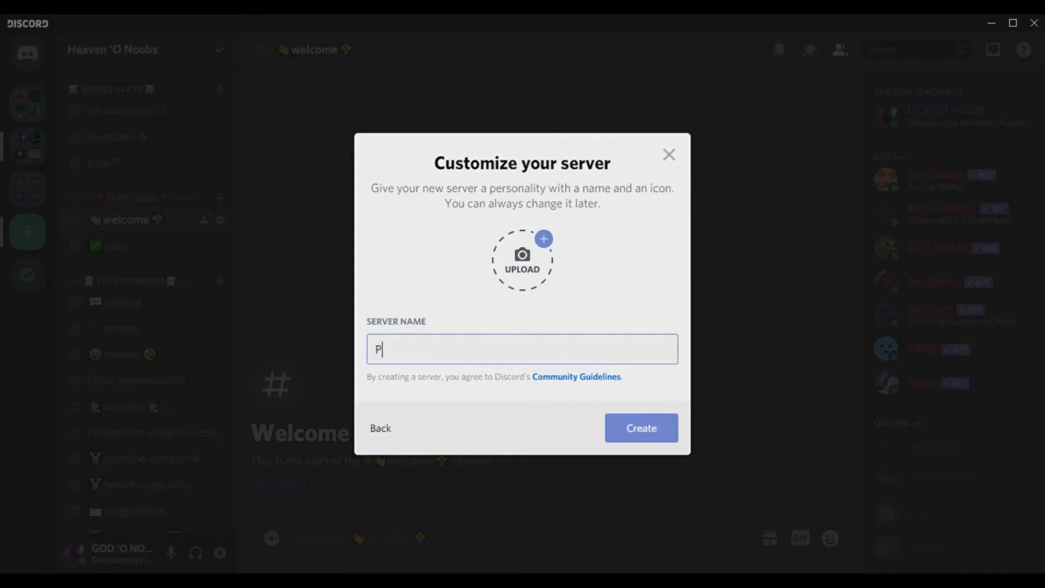
{"action": "key", "text": "BackSpace"}
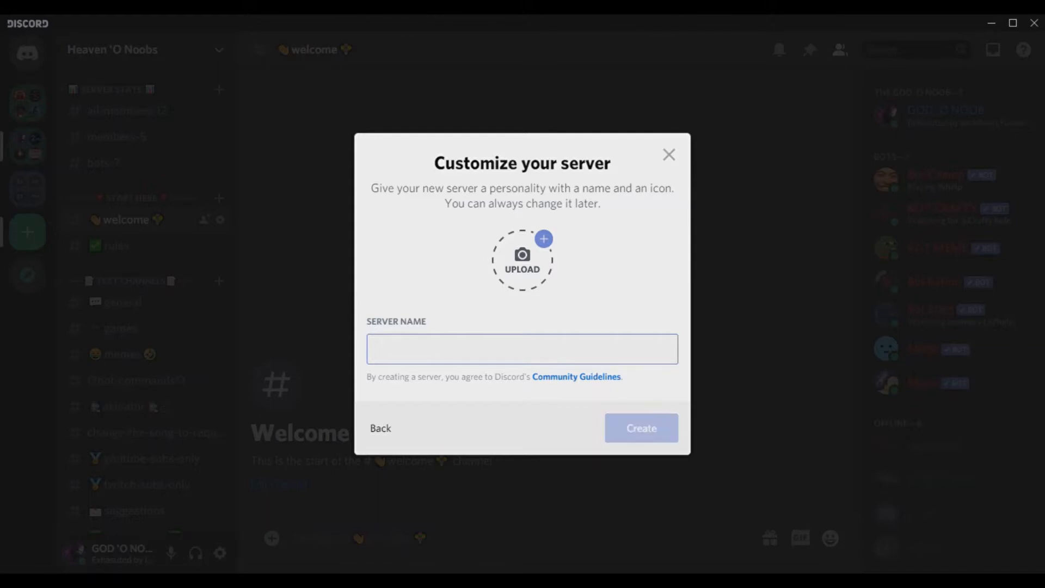
{"action": "type", "text": "A L"}
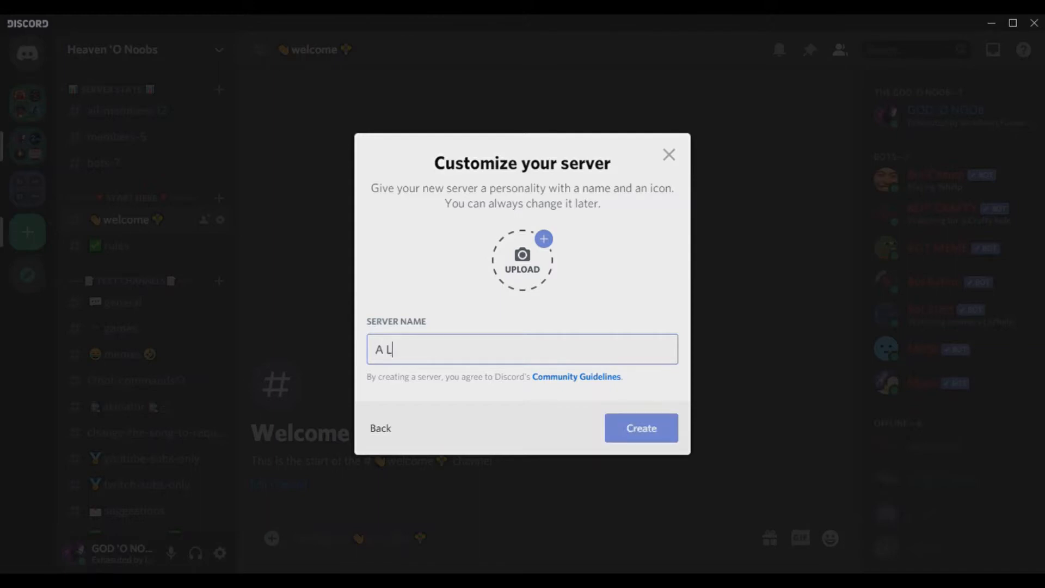
{"action": "type", "text": "OW LYING PLACE"}
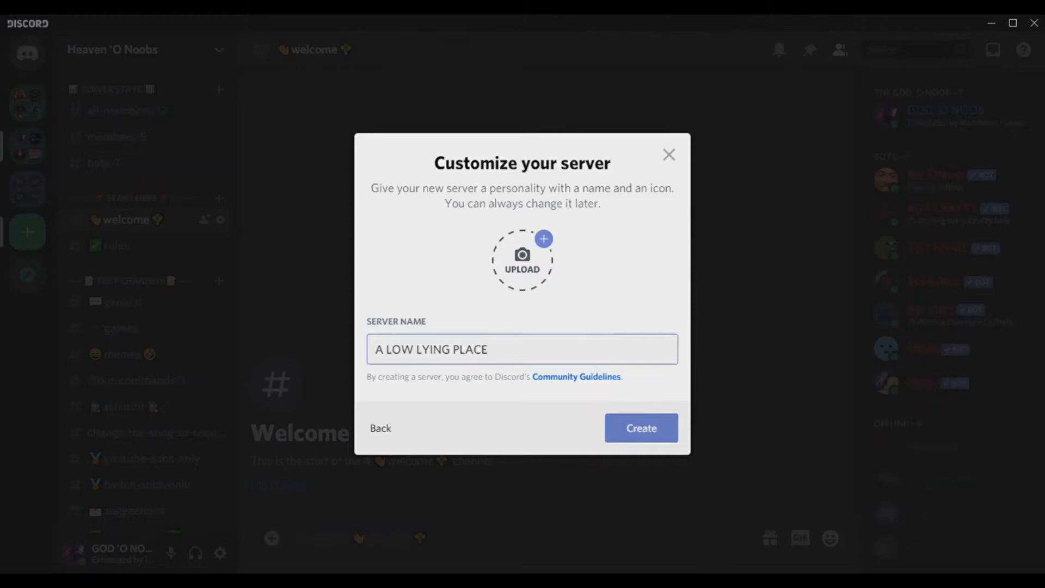
{"action": "key", "text": "Return"}
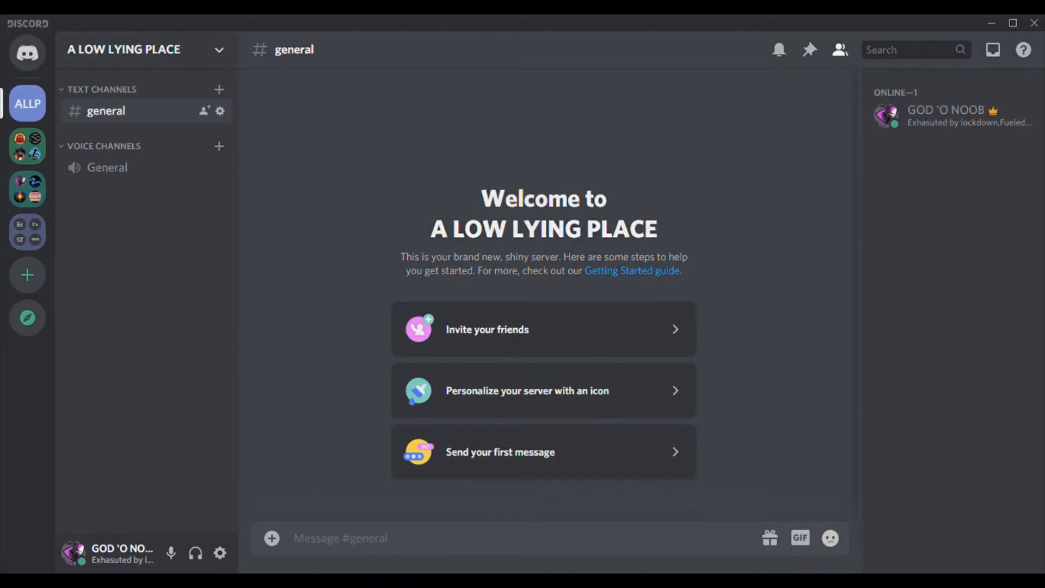
Step: Add a new role in the settings of the A LOW LYING PLACE server, and exit the settings
{"action": "left_click", "coordinate": [219, 49]}
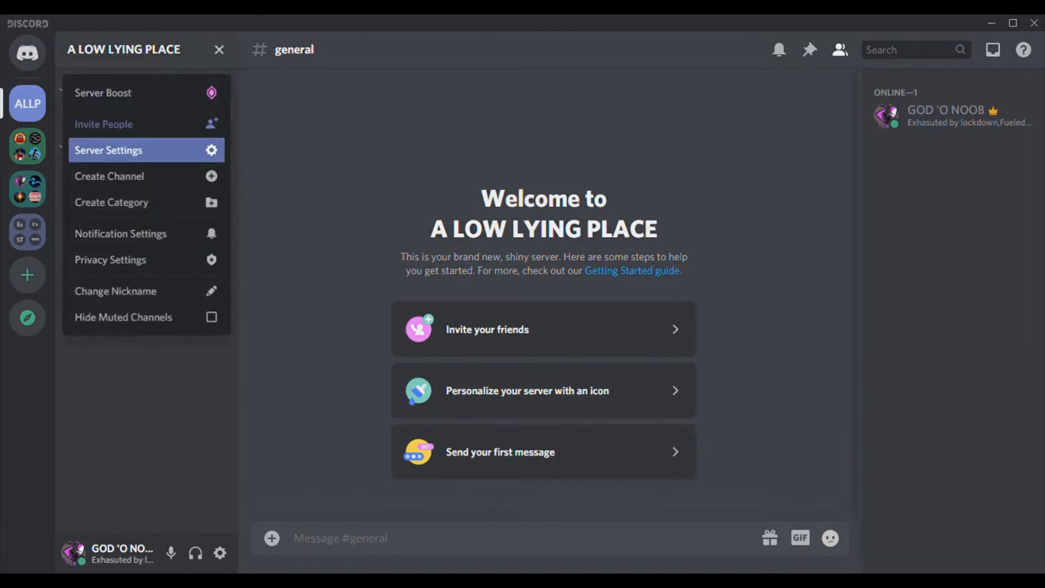
{"action": "left_click", "coordinate": [146, 149]}
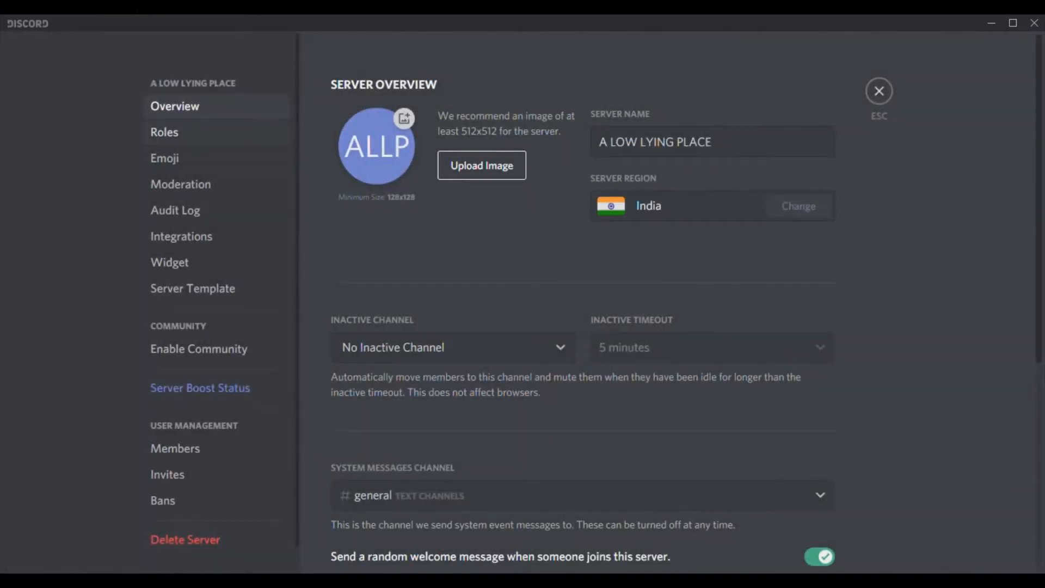
{"action": "left_click", "coordinate": [164, 132]}
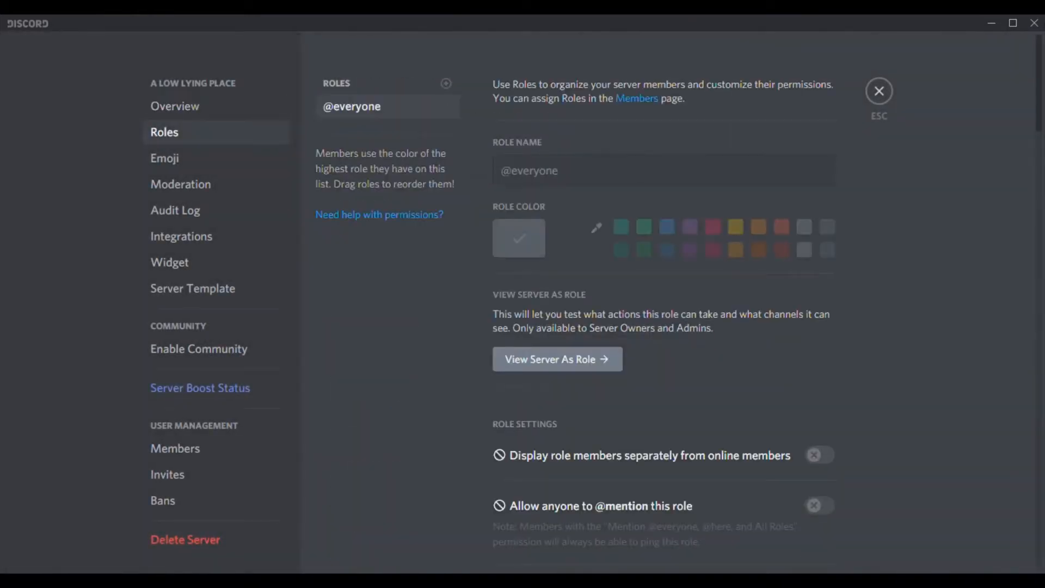
{"action": "left_click", "coordinate": [447, 83]}
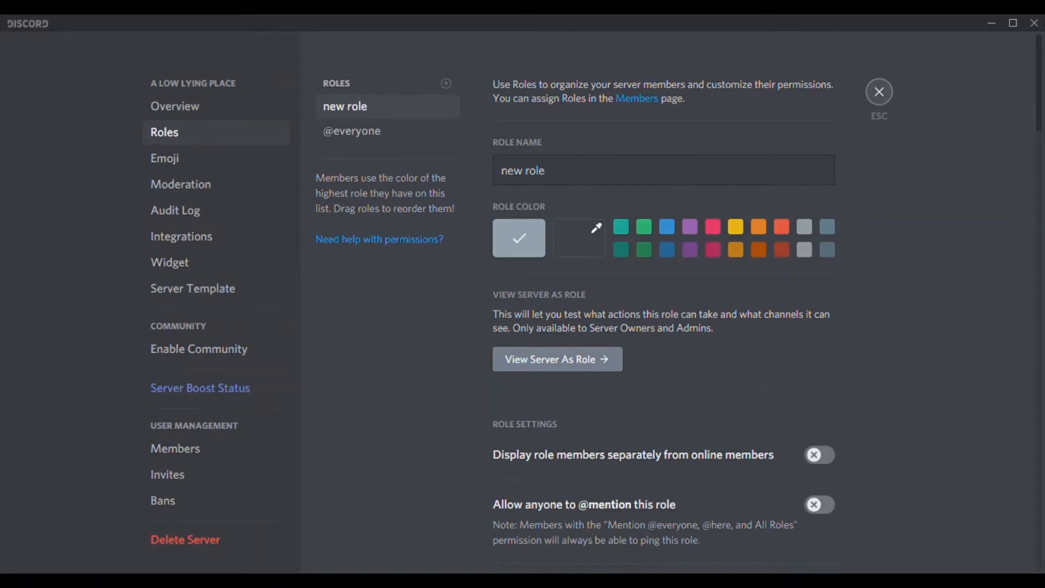
{"action": "key", "text": "Escape"}
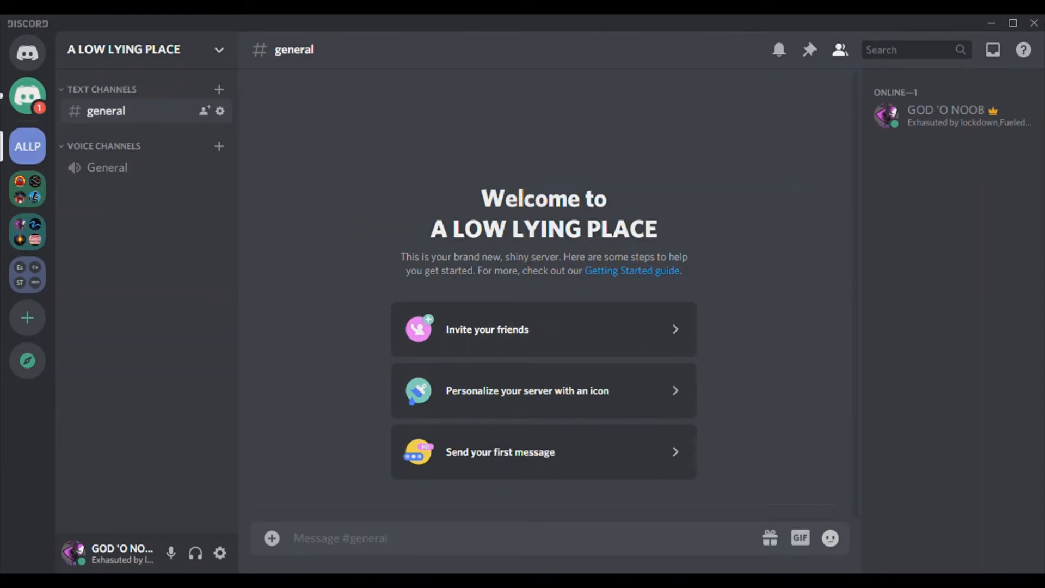
Step: Reopen the server's role settings, rename the new role as "Members" and give it the bright yellow role color
{"action": "left_click", "coordinate": [125, 50]}
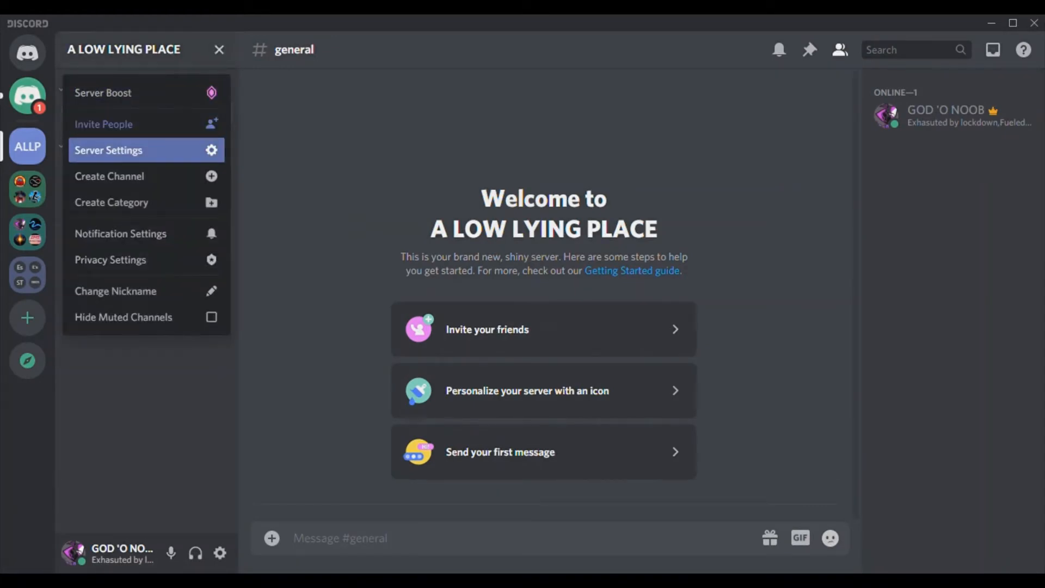
{"action": "left_click", "coordinate": [147, 150]}
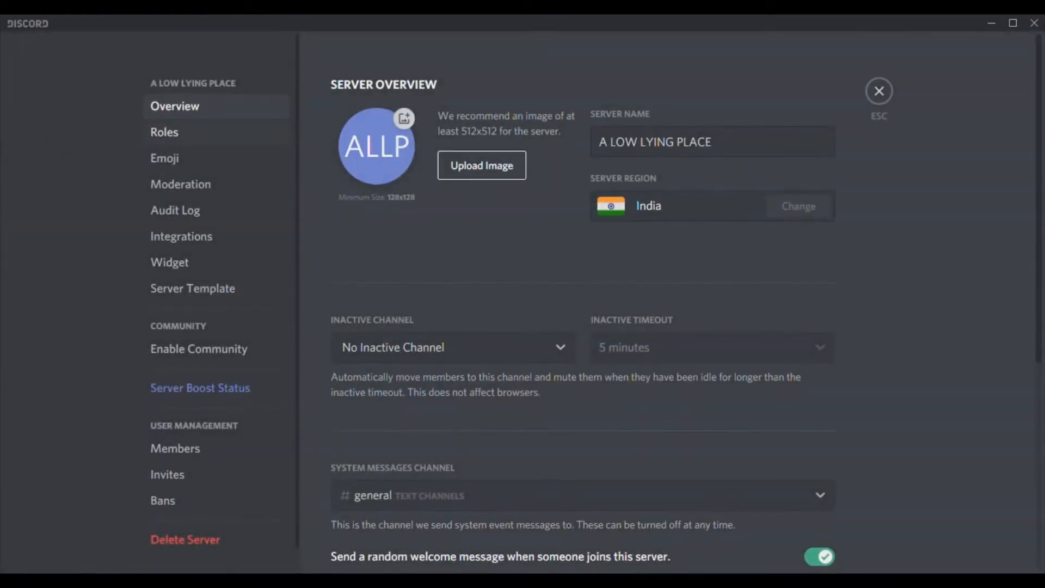
{"action": "left_click", "coordinate": [164, 132]}
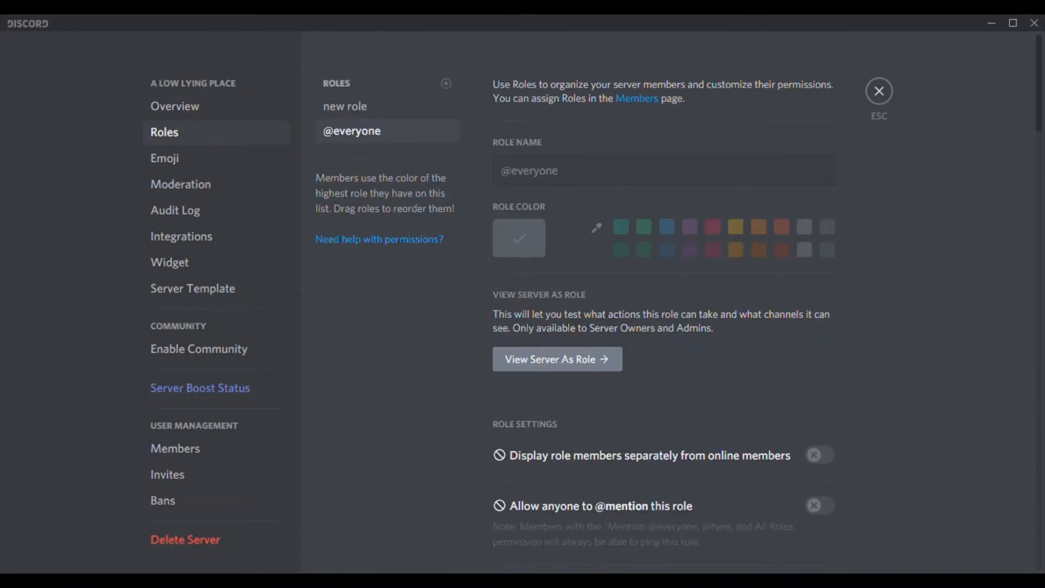
{"action": "left_click", "coordinate": [376, 106]}
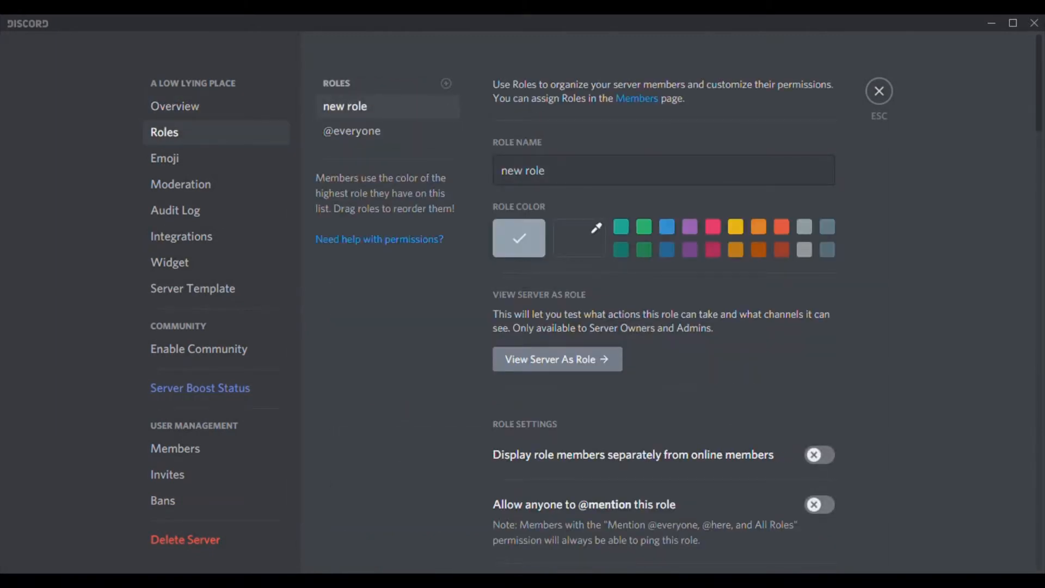
{"action": "left_click", "coordinate": [546, 170]}
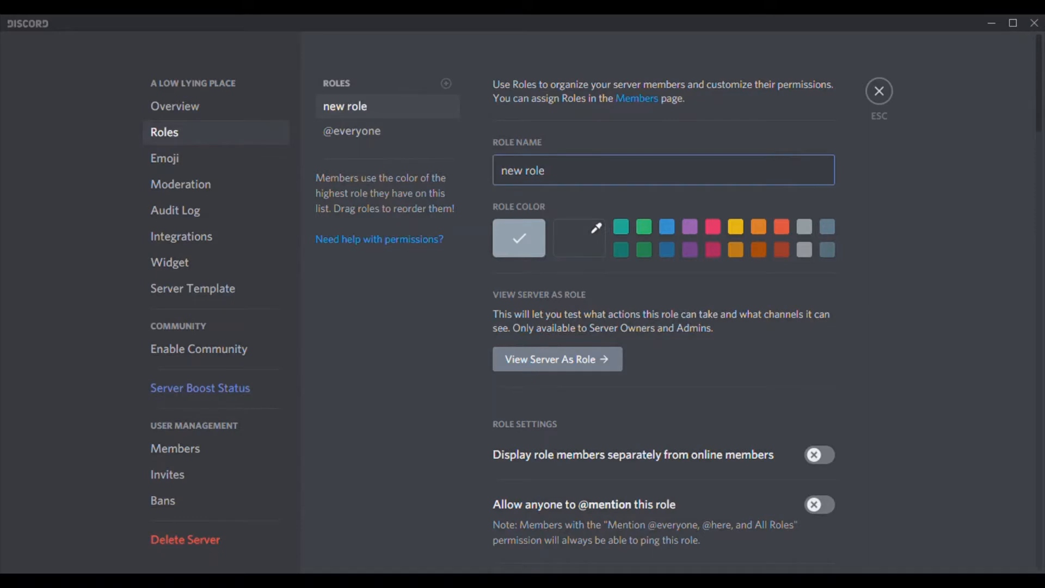
{"action": "key", "text": "BackSpace"}
{"action": "key", "text": "BackSpace"}
{"action": "key", "text": "BackSpace"}
{"action": "key", "text": "BackSpace"}
{"action": "key", "text": "BackSpace"}
{"action": "key", "text": "BackSpace"}
{"action": "key", "text": "BackSpace"}
{"action": "key", "text": "BackSpace"}
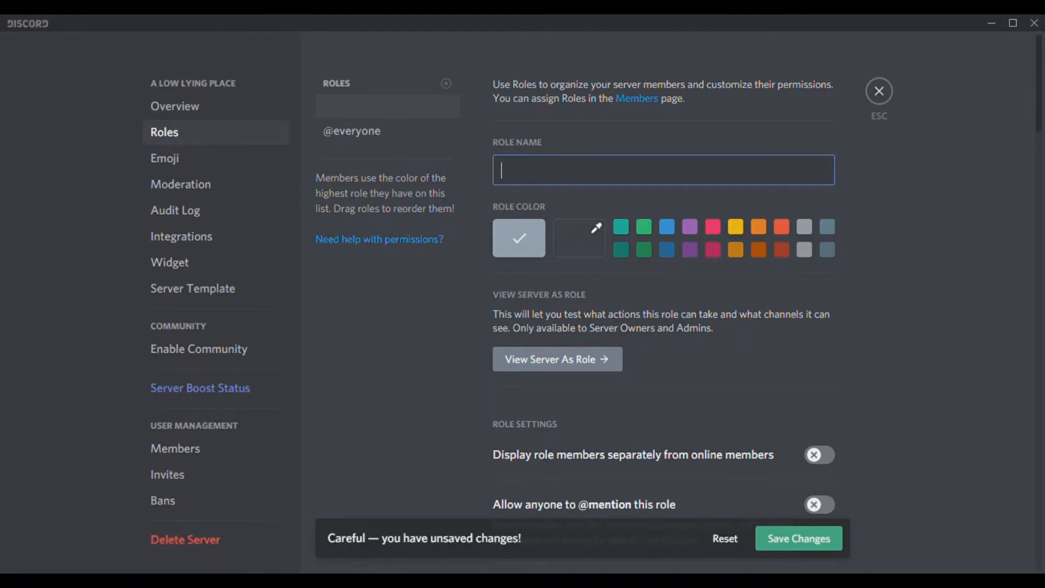
{"action": "type", "text": "Members"}
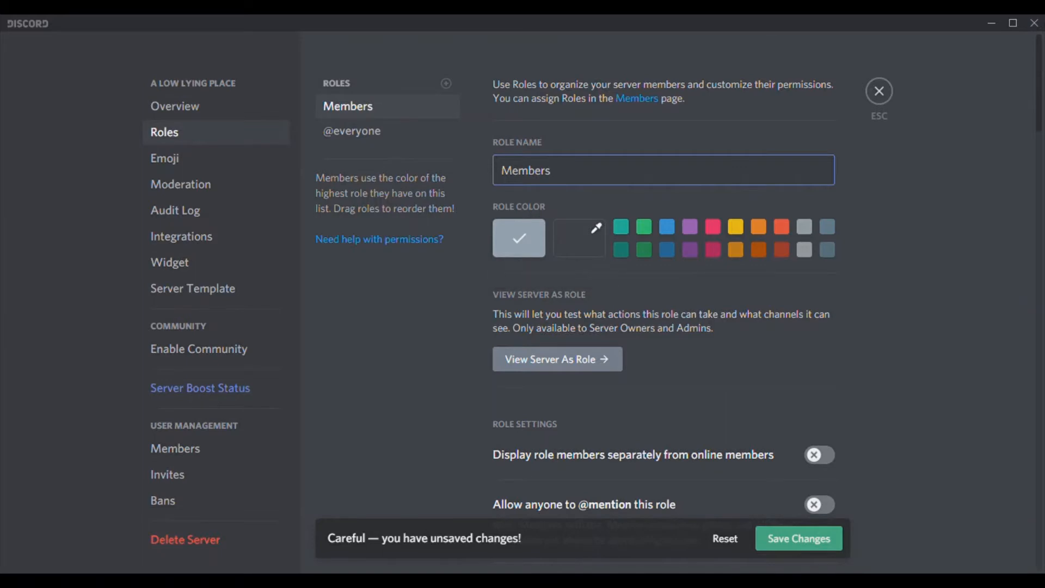
{"action": "left_click", "coordinate": [735, 228]}
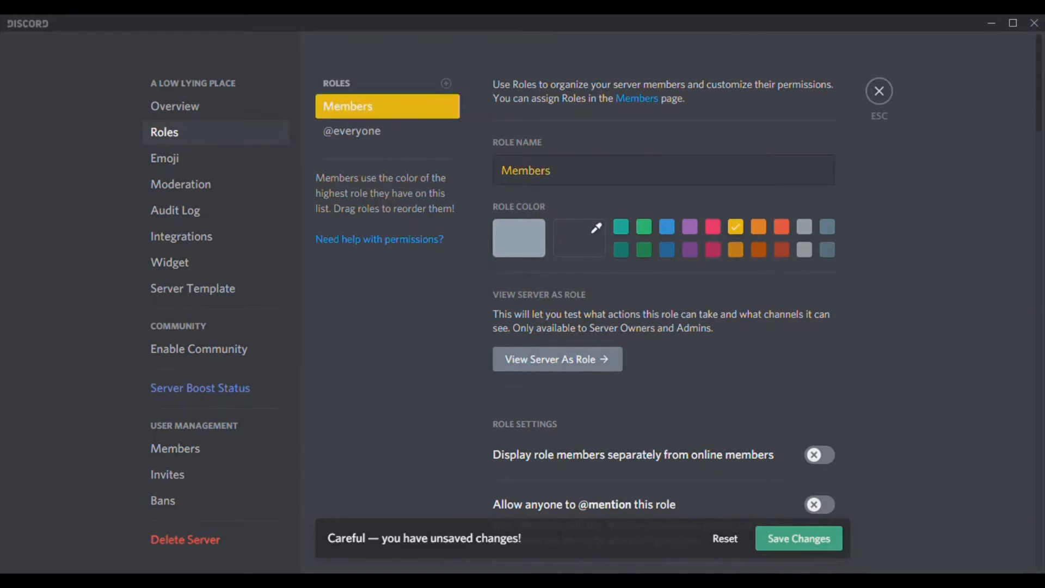
Step: Disable the Embed Links and Attach Files text permissions for the Members role
{"action": "scroll", "coordinate": [664, 299], "scroll_direction": "down", "scroll_amount": 5}
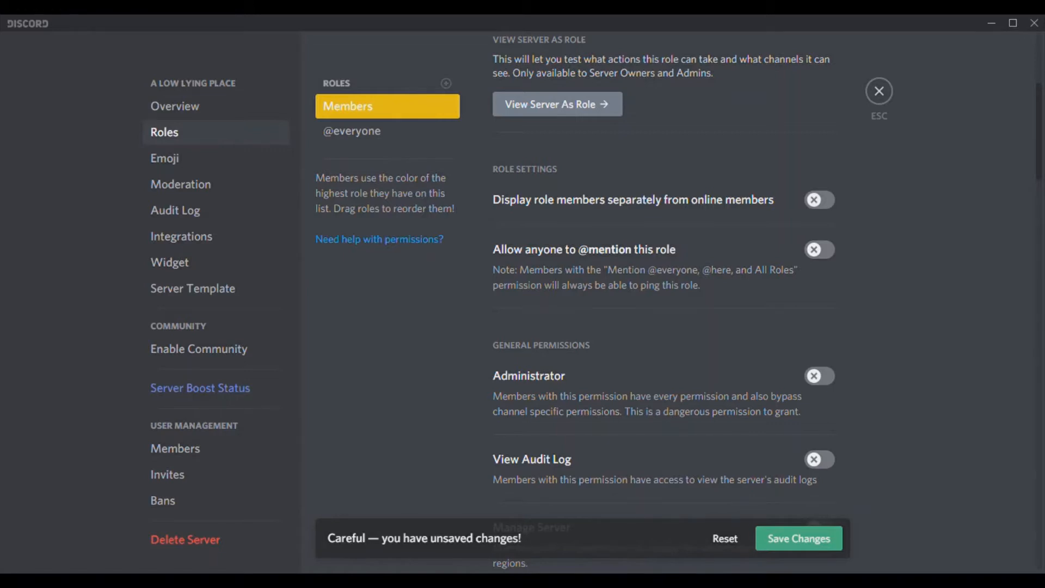
{"action": "scroll", "coordinate": [664, 299], "scroll_direction": "down", "scroll_amount": 10}
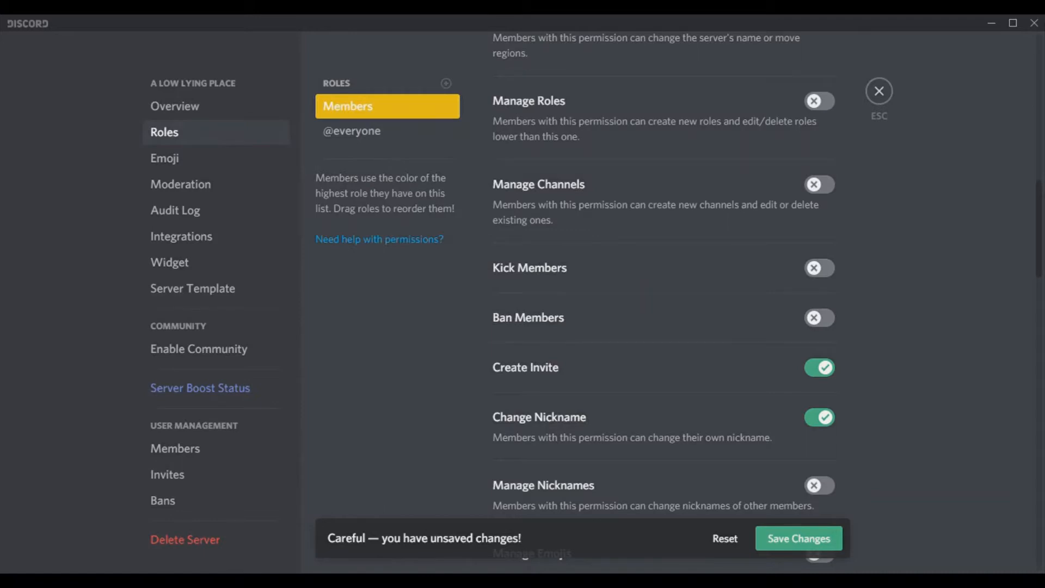
{"action": "scroll", "coordinate": [665, 300], "scroll_direction": "down", "scroll_amount": 5}
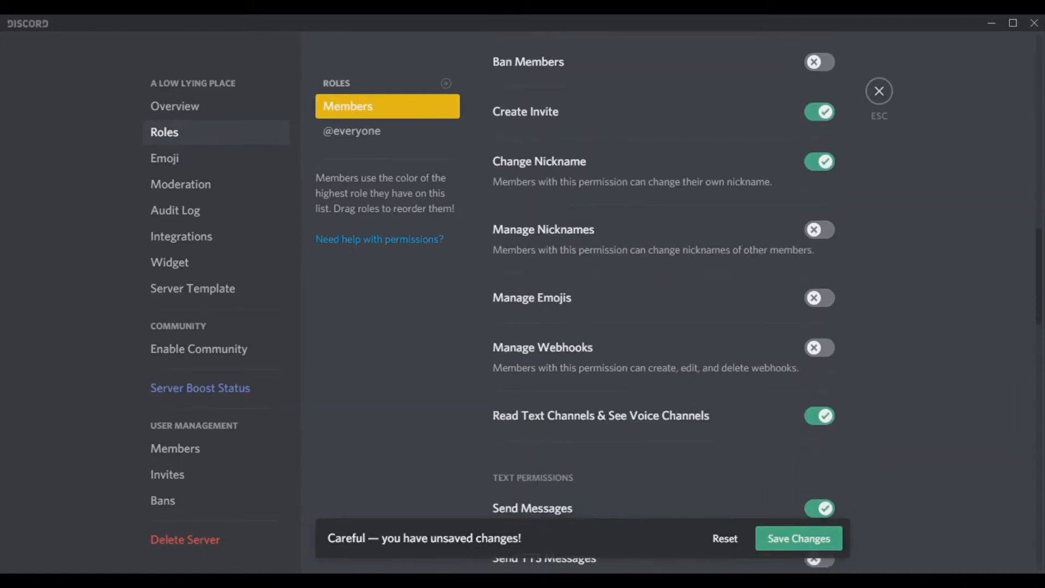
{"action": "scroll", "coordinate": [664, 299], "scroll_direction": "down", "scroll_amount": 5}
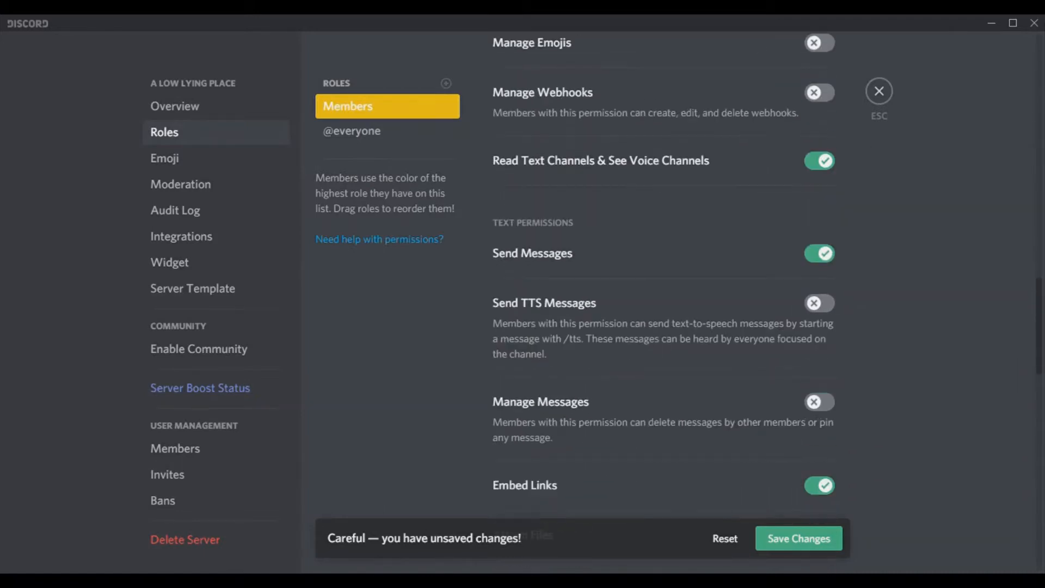
{"action": "scroll", "coordinate": [664, 299], "scroll_direction": "down", "scroll_amount": 5}
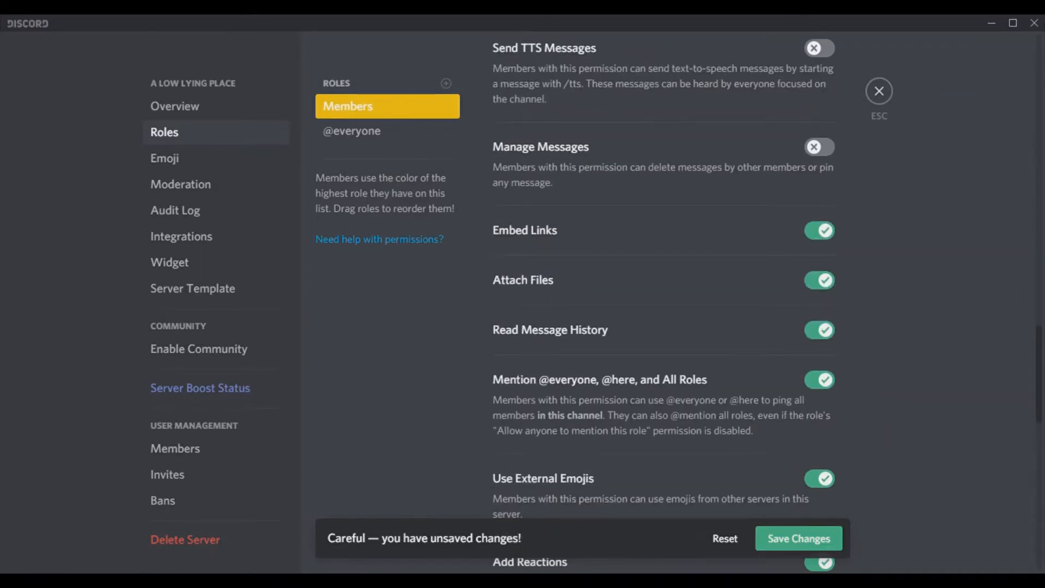
{"action": "left_click", "coordinate": [819, 231]}
{"action": "left_click", "coordinate": [819, 281]}
{"action": "scroll", "coordinate": [664, 299], "scroll_direction": "down", "scroll_amount": 5}
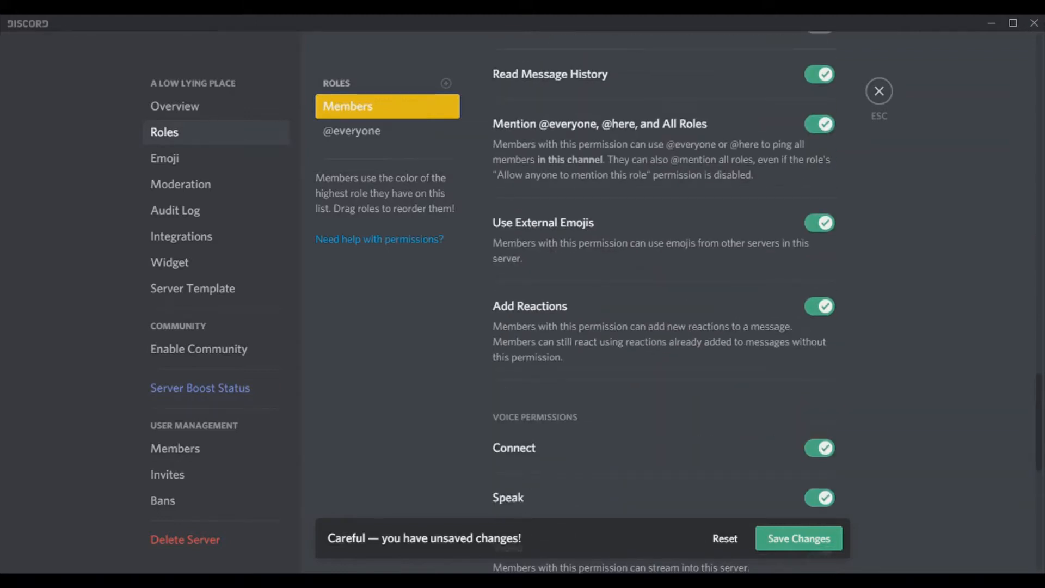
{"action": "scroll", "coordinate": [664, 299], "scroll_direction": "down", "scroll_amount": 5}
{"action": "scroll", "coordinate": [665, 299], "scroll_direction": "down", "scroll_amount": 5}
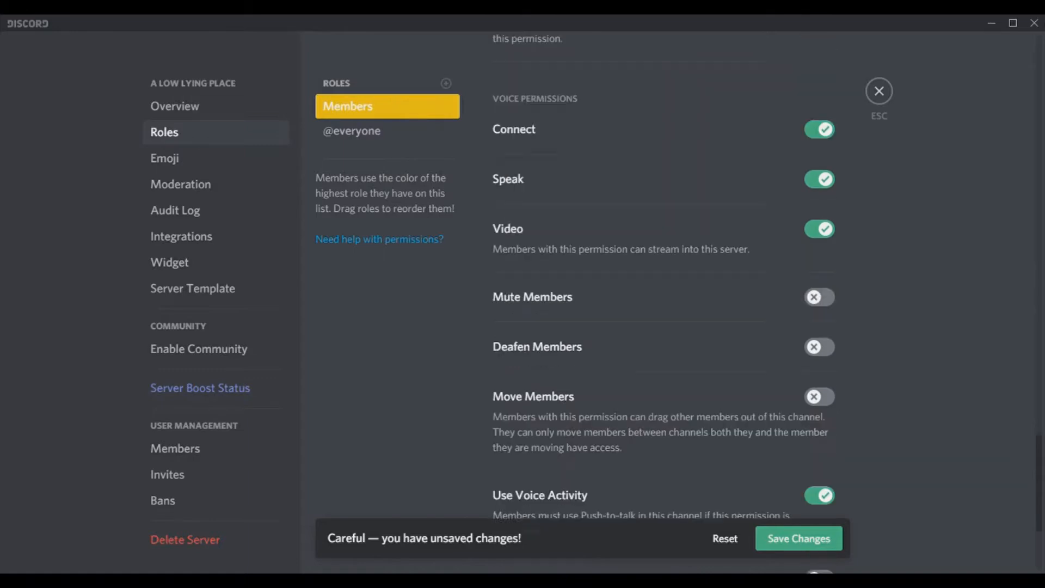
{"action": "scroll", "coordinate": [665, 300], "scroll_direction": "up", "scroll_amount": 10}
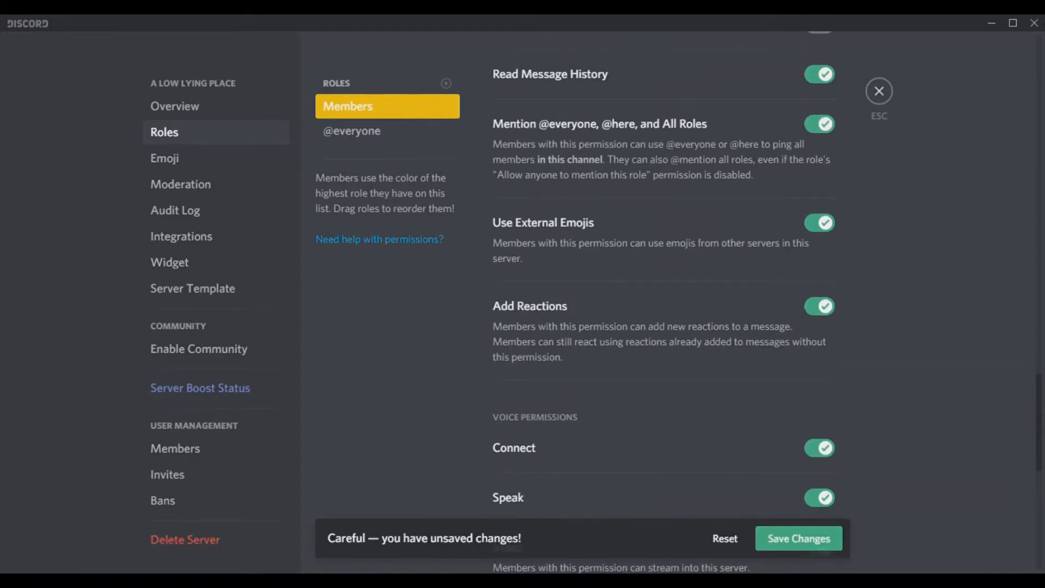
{"action": "scroll", "coordinate": [664, 299], "scroll_direction": "up", "scroll_amount": 20}
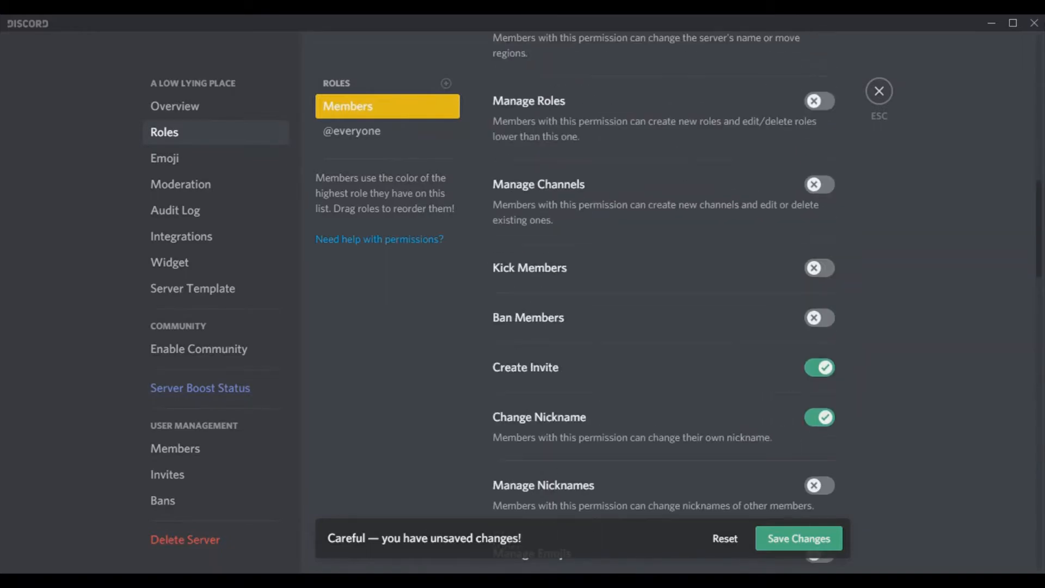
{"action": "scroll", "coordinate": [664, 299], "scroll_direction": "down", "scroll_amount": 10}
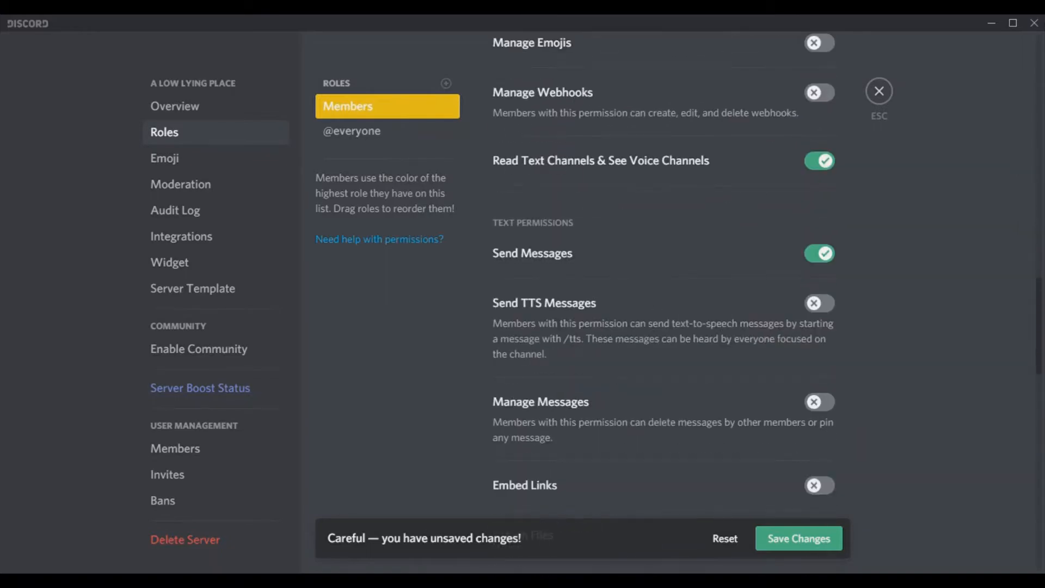
{"action": "scroll", "coordinate": [664, 300], "scroll_direction": "up", "scroll_amount": 5}
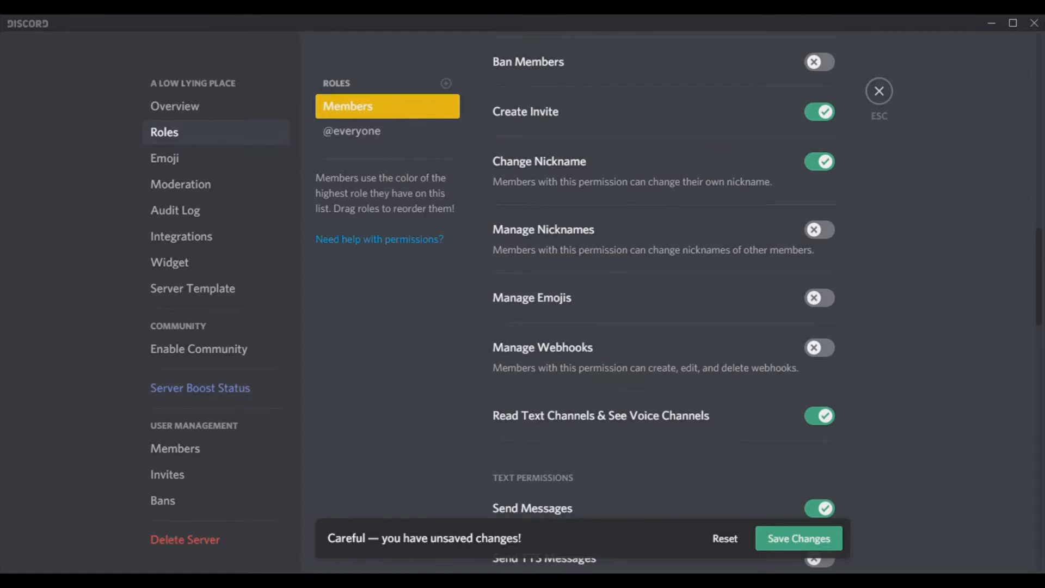
{"action": "scroll", "coordinate": [664, 299], "scroll_direction": "down", "scroll_amount": 10}
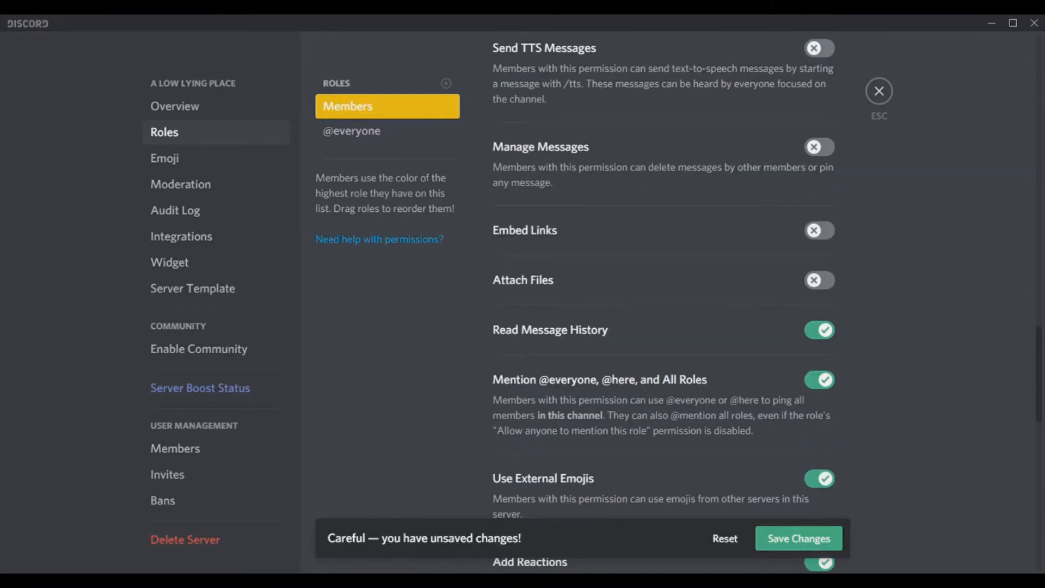
{"action": "left_click", "coordinate": [819, 380]}
{"action": "scroll", "coordinate": [820, 380], "scroll_direction": "down", "scroll_amount": 5}
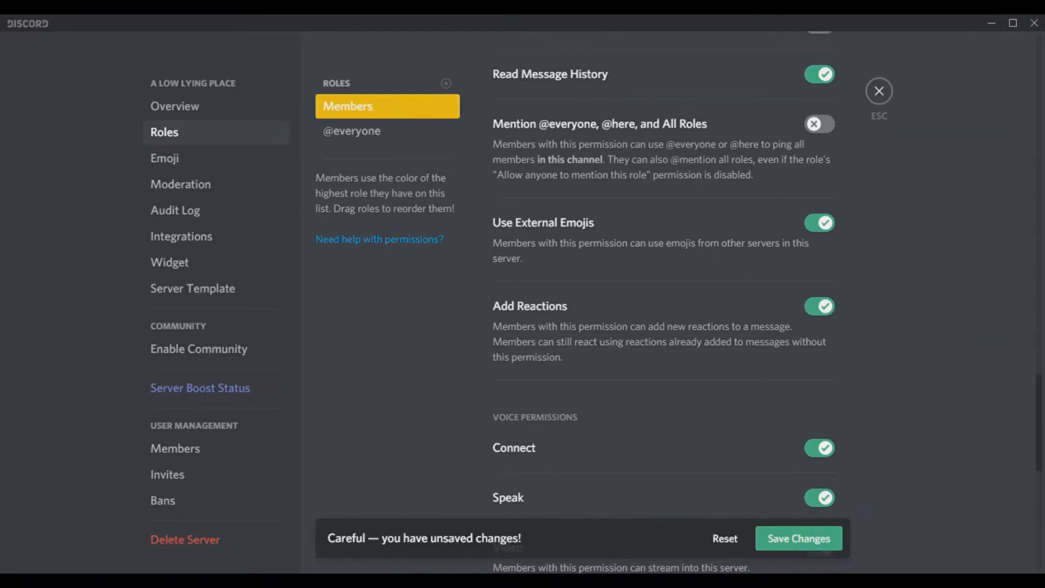
{"action": "left_click", "coordinate": [820, 223]}
{"action": "left_click", "coordinate": [820, 306]}
Step: Add another role to the server and name it "Mods"
{"action": "scroll", "coordinate": [820, 306], "scroll_direction": "up", "scroll_amount": 9}
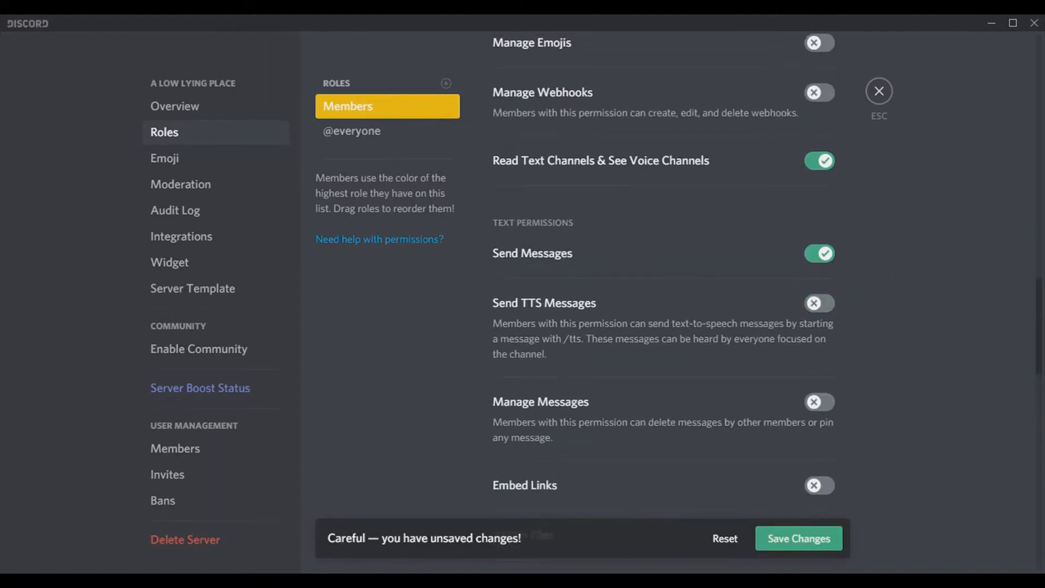
{"action": "scroll", "coordinate": [664, 300], "scroll_direction": "up", "scroll_amount": 10}
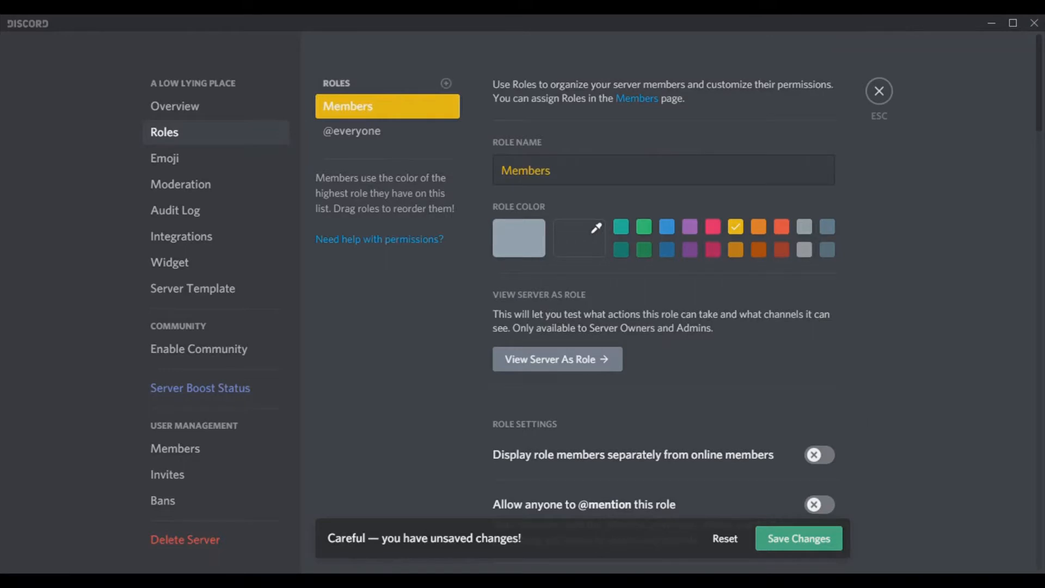
{"action": "left_click", "coordinate": [446, 84]}
{"action": "left_click", "coordinate": [577, 170]}
{"action": "key", "text": "BackSpace"}
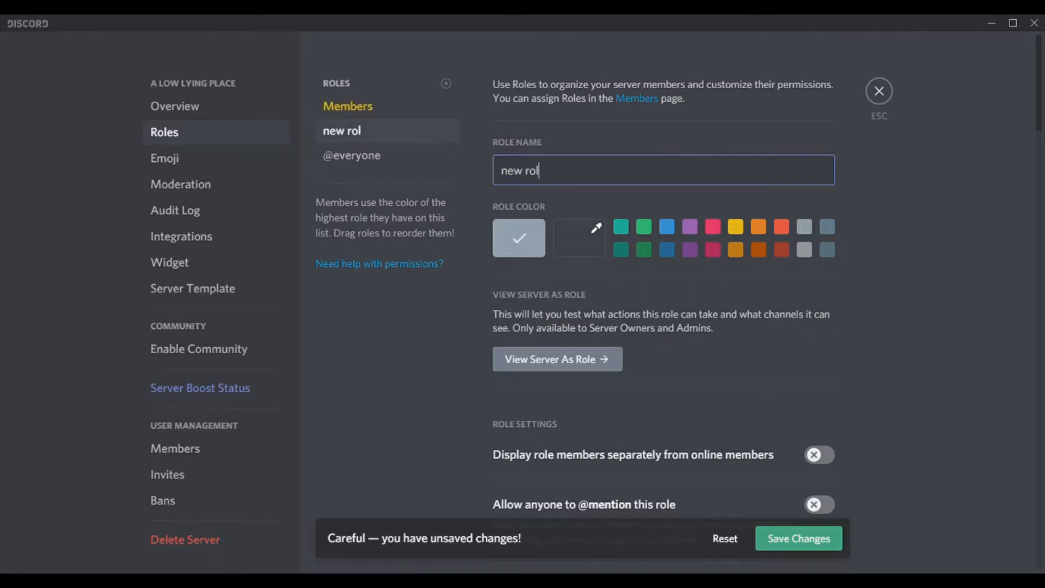
{"action": "key", "text": "BackSpace"}
{"action": "key", "text": "BackSpace"}
{"action": "key", "text": "BackSpace"}
{"action": "key", "text": "BackSpace"}
{"action": "key", "text": "BackSpace"}
{"action": "key", "text": "BackSpace"}
{"action": "key", "text": "BackSpace"}
{"action": "type", "text": "Mods"}
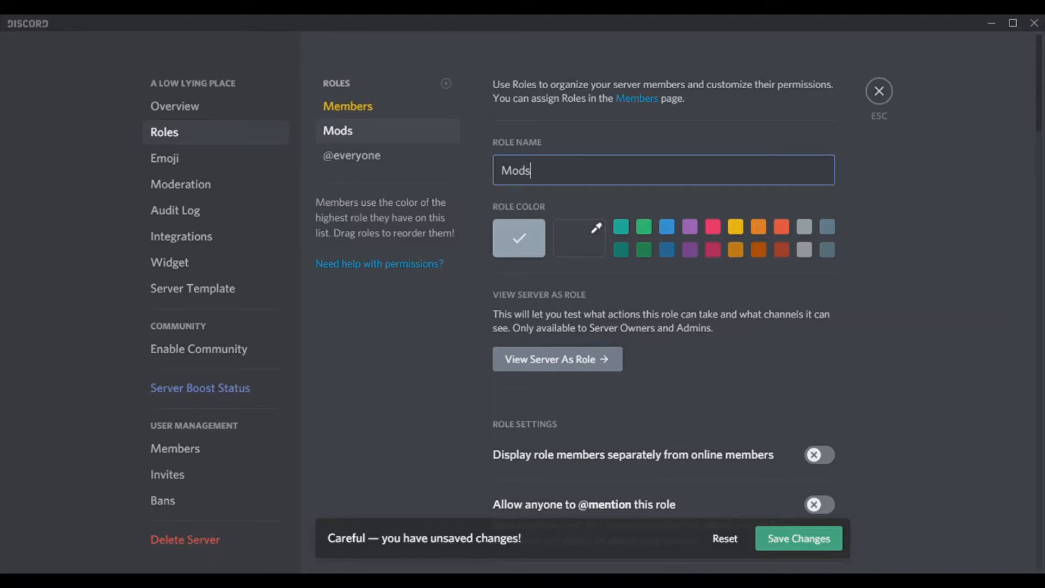
Step: Give the Mods role the bright green role color and move it above Members in the role order
{"action": "left_click", "coordinate": [644, 227]}
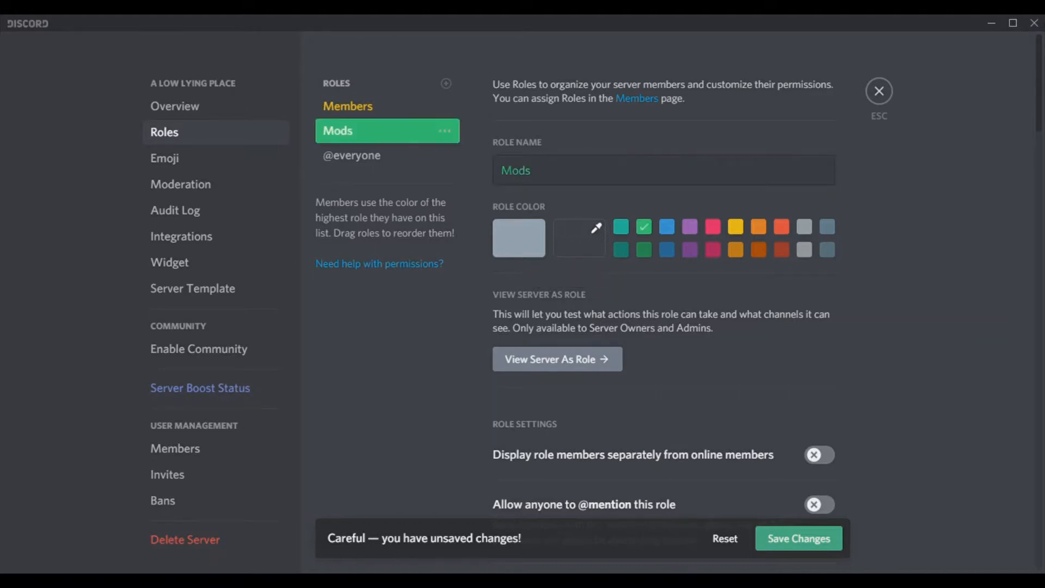
{"action": "left_click_drag", "start_coordinate": [376, 131], "coordinate": [376, 106]}
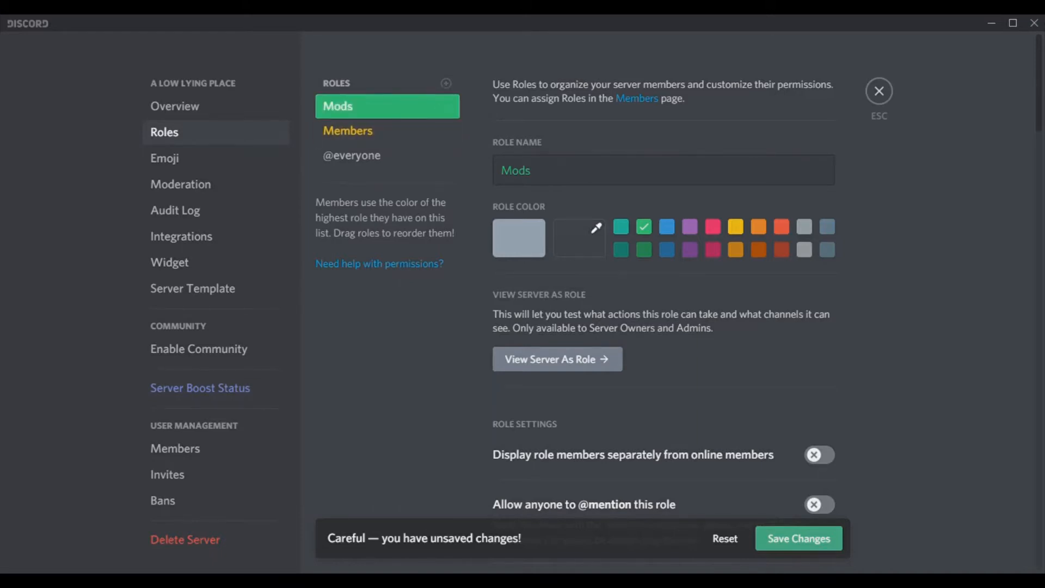
Step: Display Mods separately from online members and enable the role's Kick Members and Ban Members permissions
{"action": "left_click", "coordinate": [819, 454]}
{"action": "scroll", "coordinate": [819, 455], "scroll_direction": "down", "scroll_amount": 3}
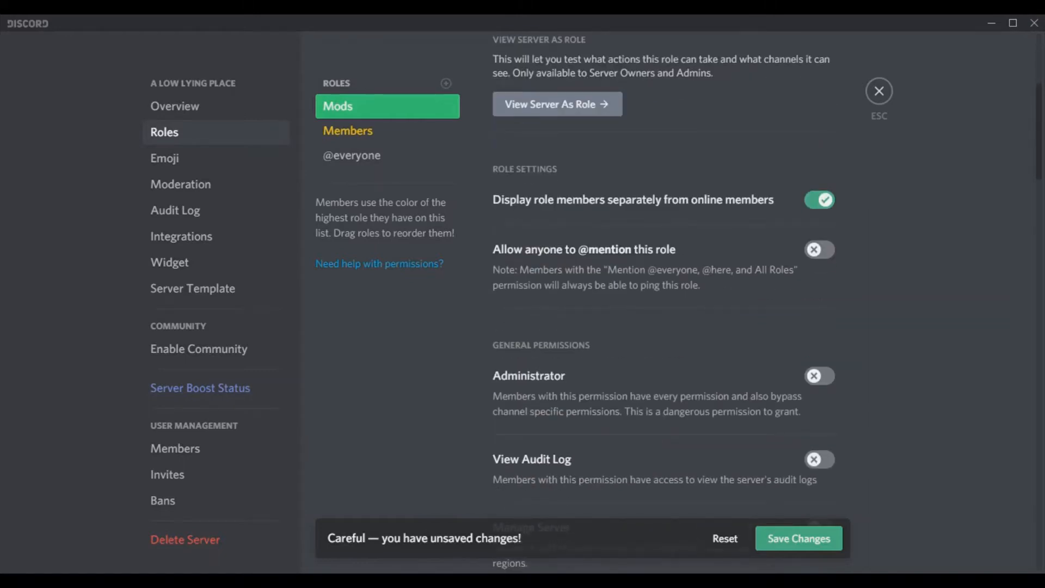
{"action": "scroll", "coordinate": [663, 300], "scroll_direction": "down", "scroll_amount": 3}
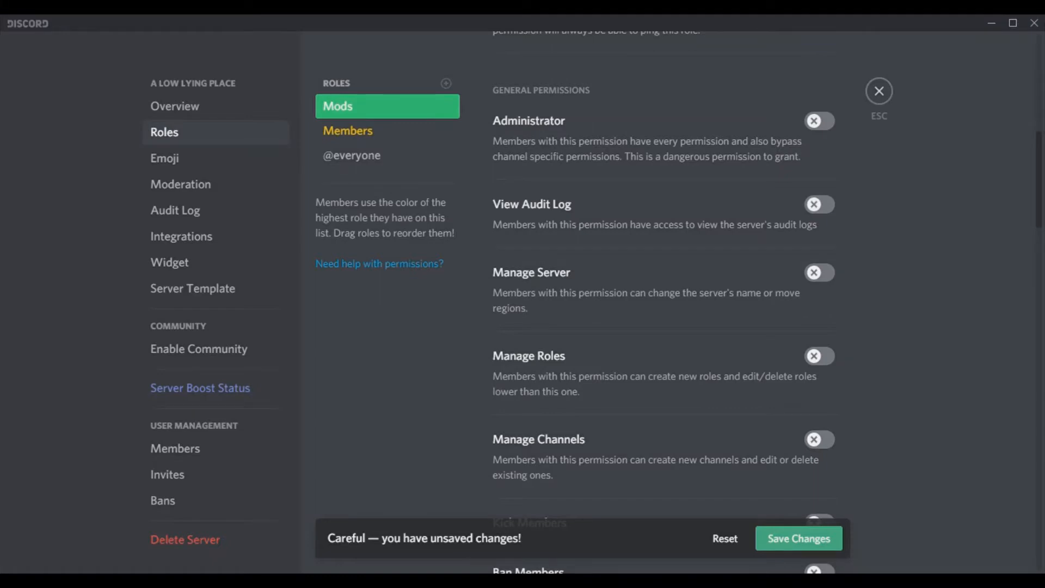
{"action": "scroll", "coordinate": [663, 300], "scroll_direction": "down", "scroll_amount": 3}
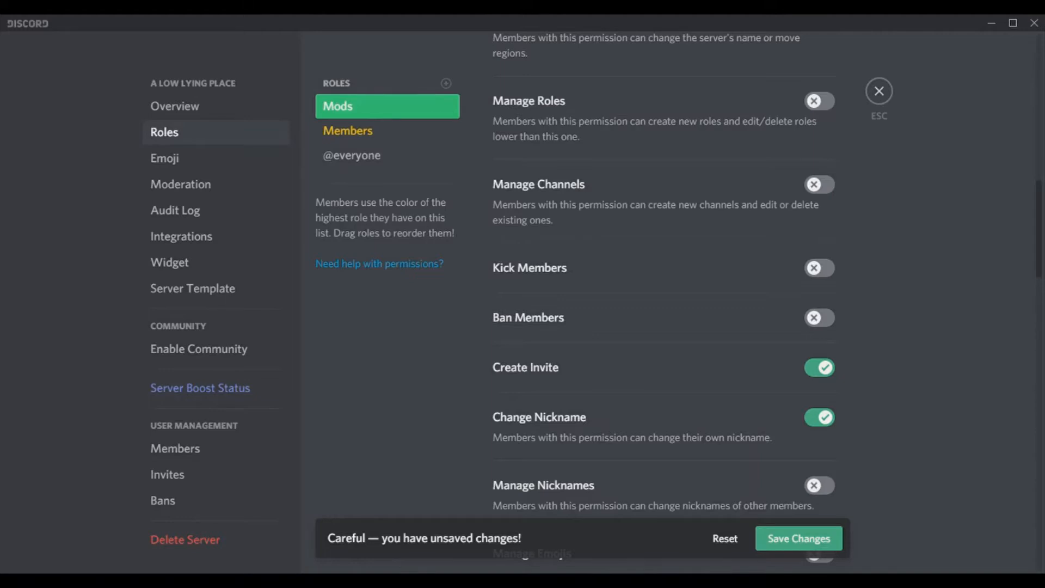
{"action": "left_click", "coordinate": [820, 268]}
{"action": "left_click", "coordinate": [819, 317]}
Step: Enable the Manage Emojis and Manage Messages permissions for the Mods role
{"action": "scroll", "coordinate": [664, 300], "scroll_direction": "down", "scroll_amount": 3}
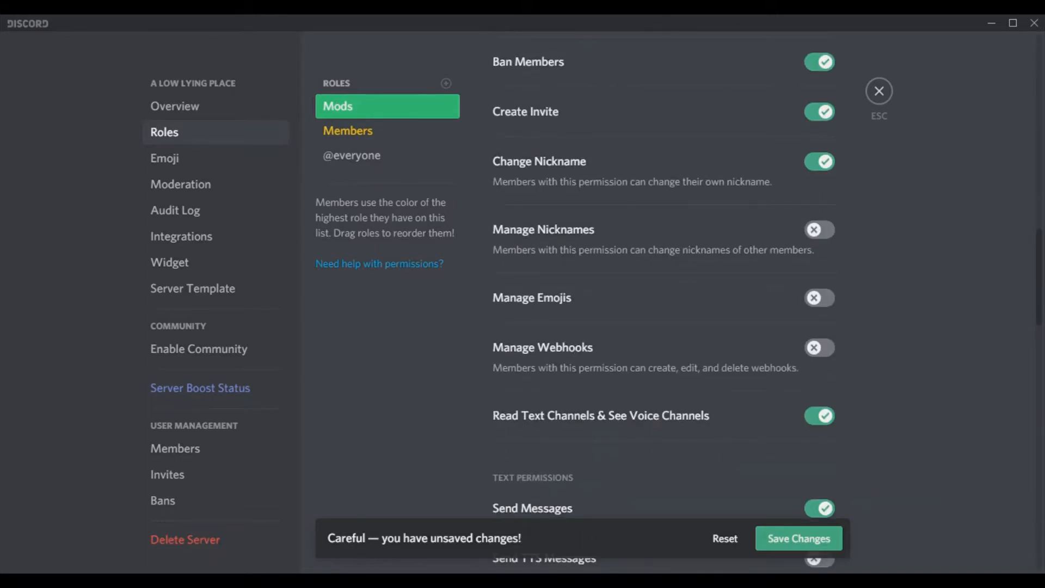
{"action": "left_click", "coordinate": [819, 298]}
{"action": "scroll", "coordinate": [664, 300], "scroll_direction": "down", "scroll_amount": 3}
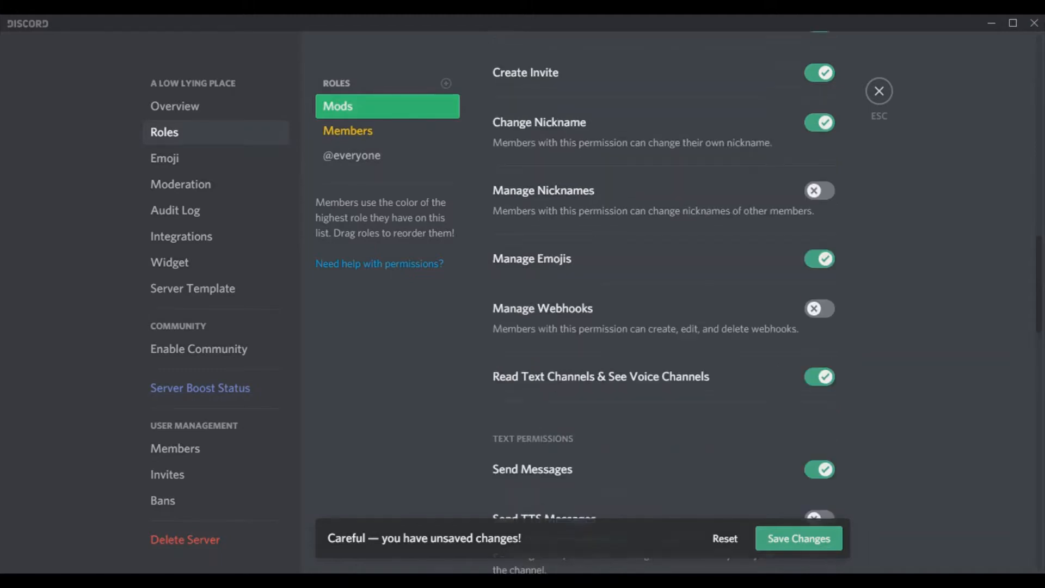
{"action": "scroll", "coordinate": [664, 299], "scroll_direction": "down", "scroll_amount": 3}
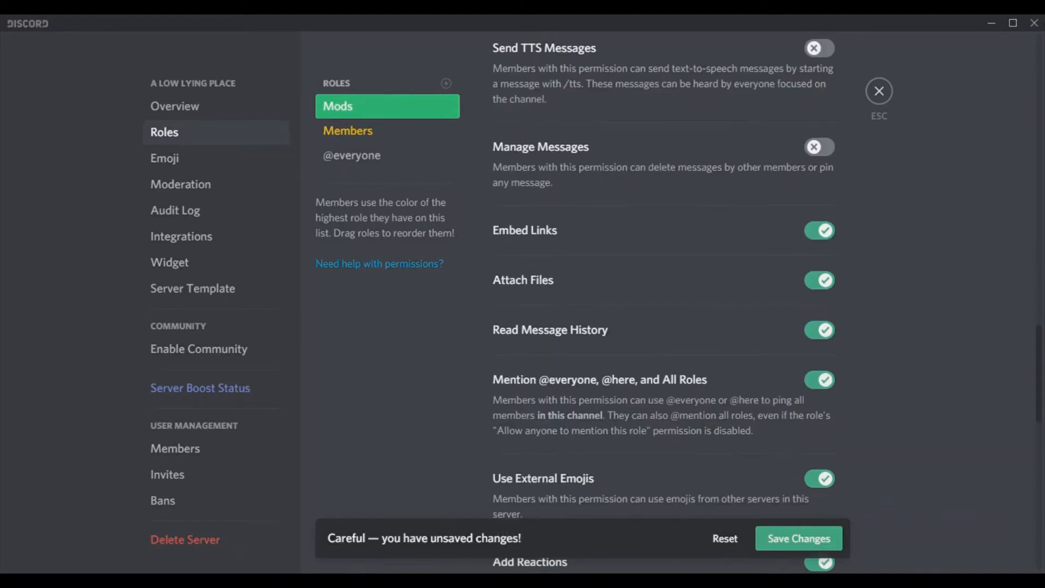
{"action": "left_click", "coordinate": [819, 147]}
Step: Enable the Mute Members, Deafen Members and Move Members voice permissions for the Mods role
{"action": "scroll", "coordinate": [664, 300], "scroll_direction": "down", "scroll_amount": 6}
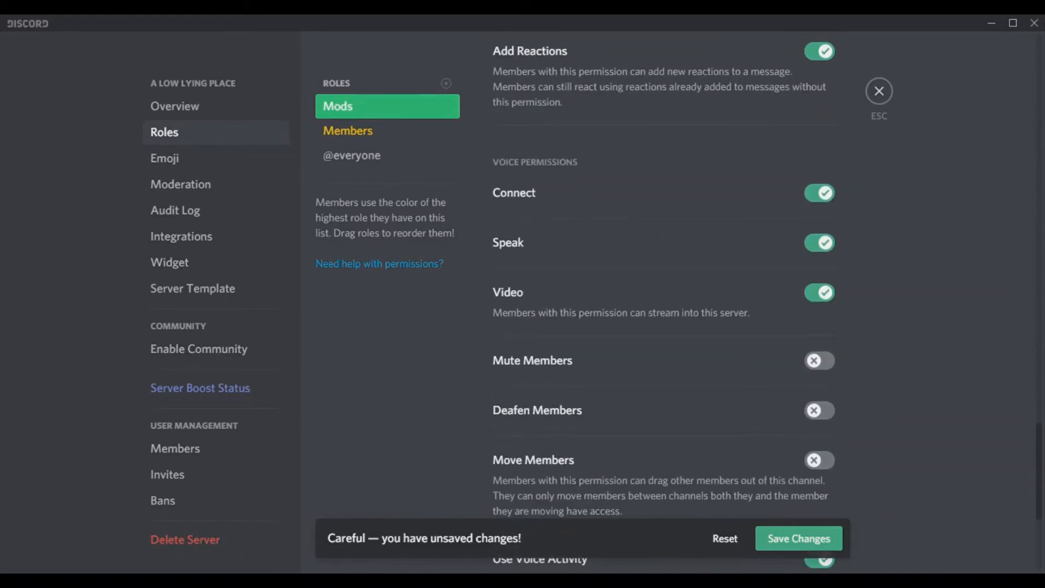
{"action": "left_click", "coordinate": [819, 361]}
{"action": "left_click", "coordinate": [819, 410]}
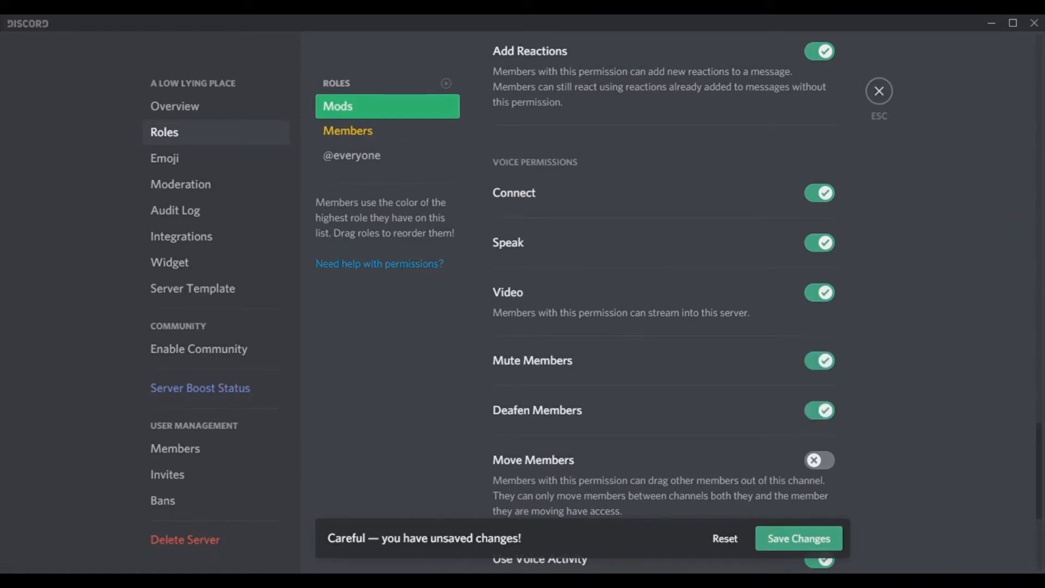
{"action": "scroll", "coordinate": [663, 300], "scroll_direction": "down", "scroll_amount": 3}
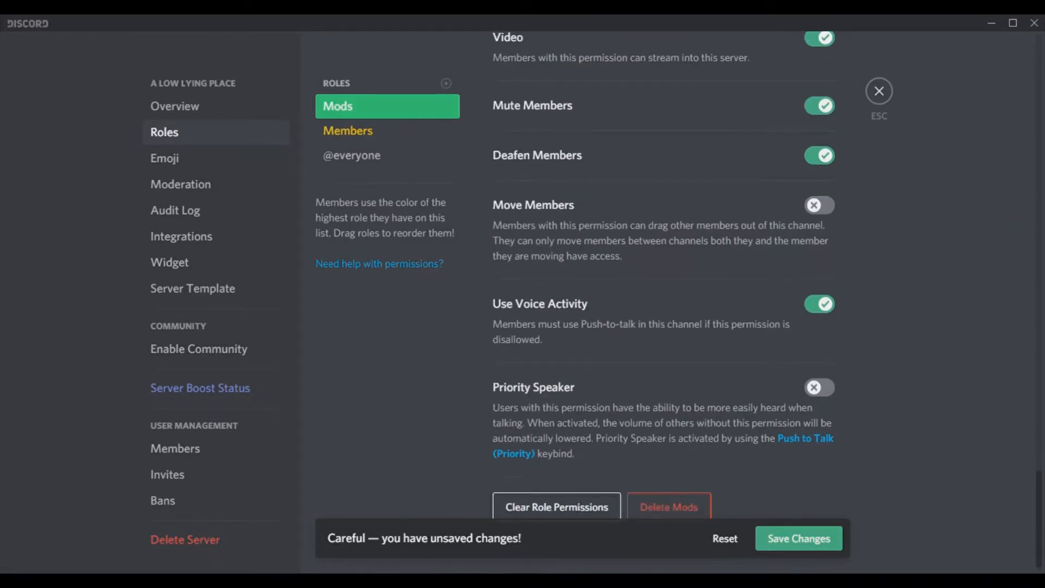
{"action": "left_click", "coordinate": [819, 205]}
Step: Enable the Manage Nicknames general permission for the Mods role
{"action": "scroll", "coordinate": [663, 300], "scroll_direction": "up", "scroll_amount": 3}
{"action": "scroll", "coordinate": [663, 300], "scroll_direction": "up", "scroll_amount": 10}
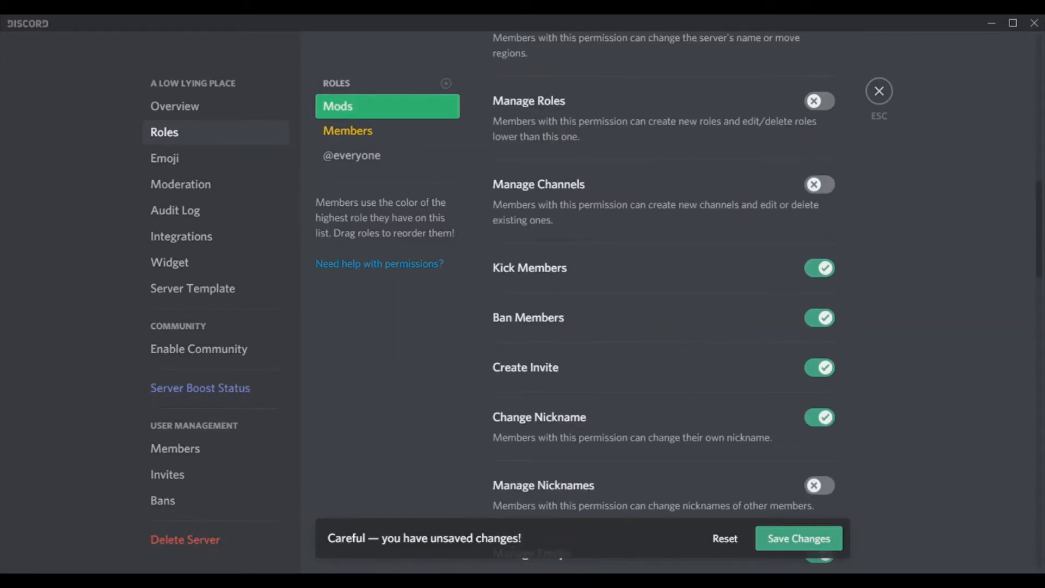
{"action": "left_click", "coordinate": [820, 485]}
{"action": "scroll", "coordinate": [819, 485], "scroll_direction": "down", "scroll_amount": 3}
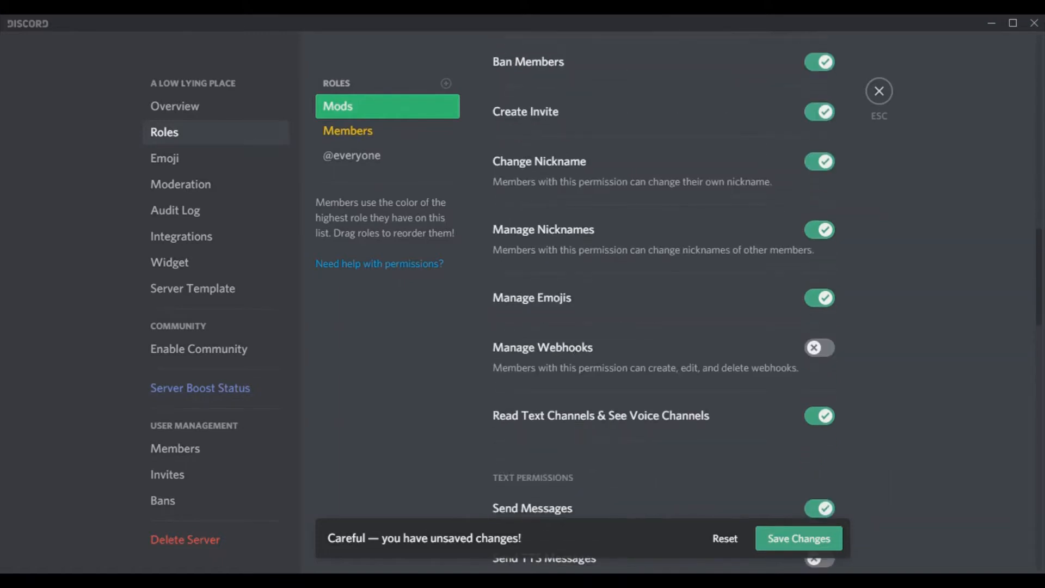
Step: Add another role named "Owner" to the server and move it to the top of the role order
{"action": "scroll", "coordinate": [665, 299], "scroll_direction": "up", "scroll_amount": 5}
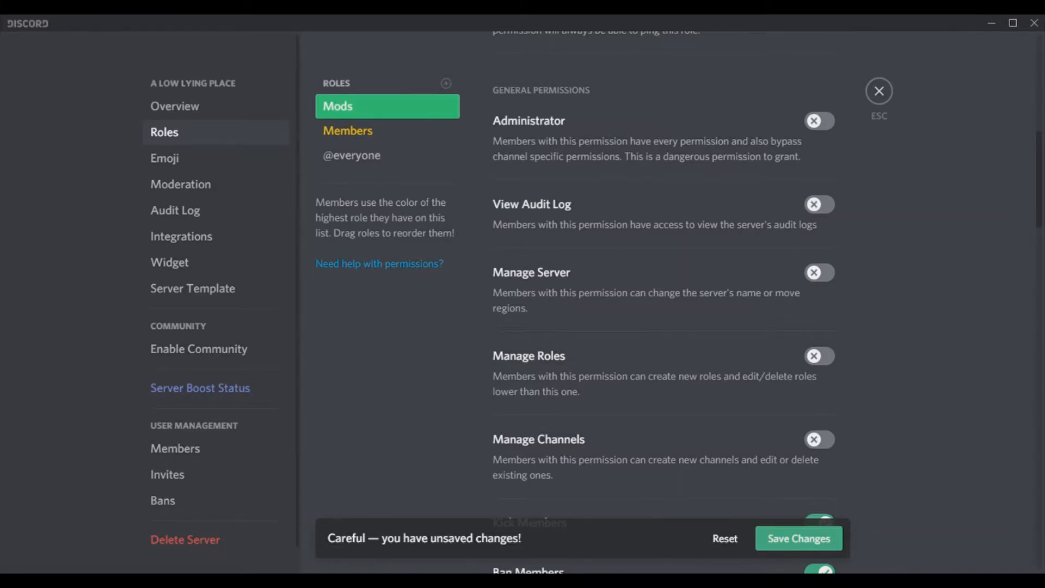
{"action": "scroll", "coordinate": [664, 299], "scroll_direction": "up", "scroll_amount": 8}
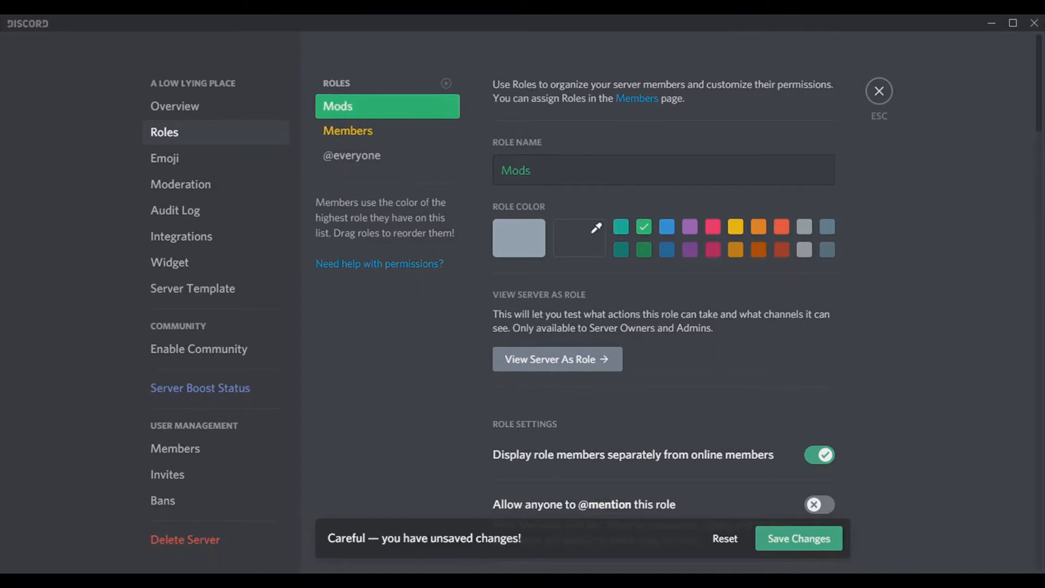
{"action": "left_click", "coordinate": [446, 84]}
{"action": "left_click", "coordinate": [549, 171]}
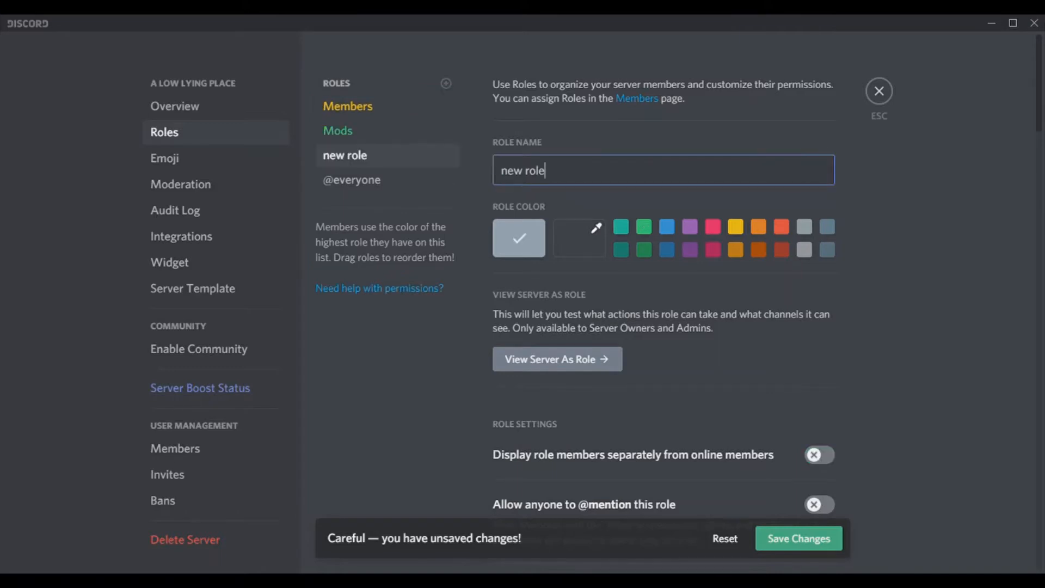
{"action": "key", "text": "BackSpace"}
{"action": "key", "text": "BackSpace"}
{"action": "key", "text": "BackSpace"}
{"action": "key", "text": "BackSpace"}
{"action": "key", "text": "BackSpace"}
{"action": "key", "text": "BackSpace"}
{"action": "key", "text": "BackSpace"}
{"action": "key", "text": "BackSpace"}
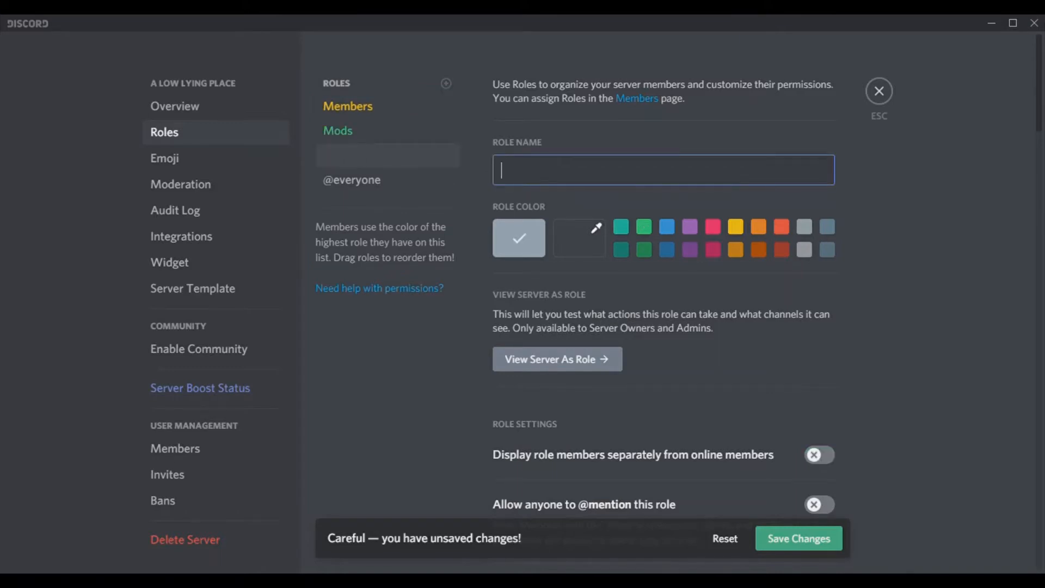
{"action": "type", "text": "Owner"}
{"action": "left_click_drag", "start_coordinate": [359, 155], "coordinate": [360, 107]}
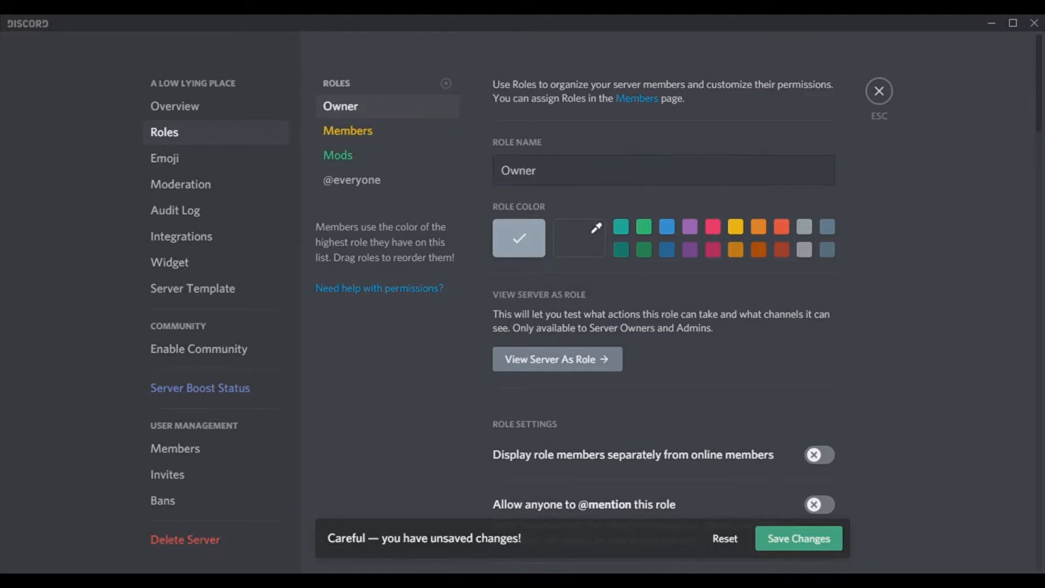
Step: Give the Owner role the bright blue color, display its members separately from online members, and save the role changes
{"action": "left_click", "coordinate": [666, 227]}
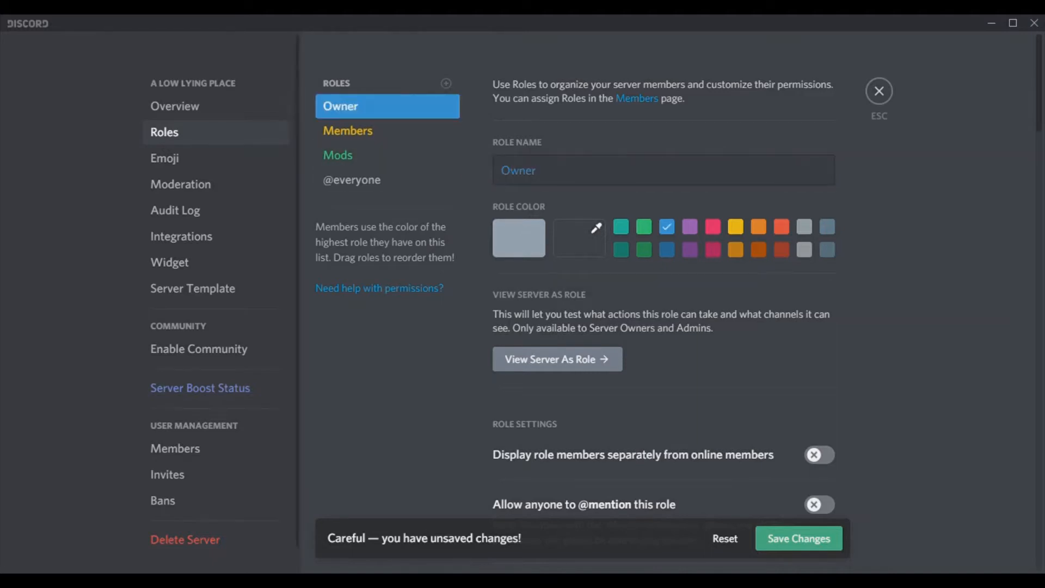
{"action": "left_click", "coordinate": [820, 455]}
{"action": "scroll", "coordinate": [820, 455], "scroll_direction": "down", "scroll_amount": 4}
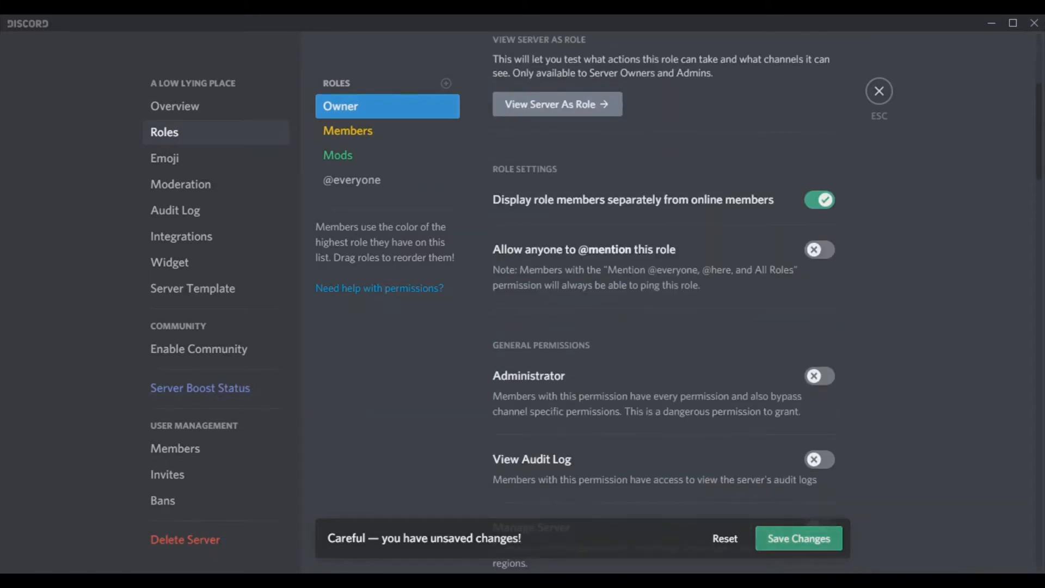
{"action": "left_click", "coordinate": [799, 539]}
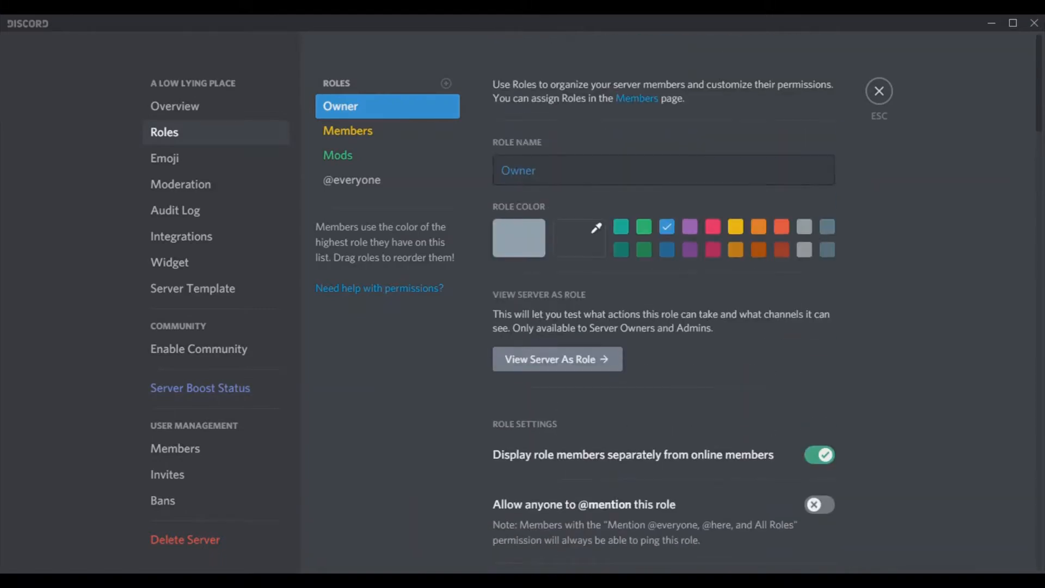
{"action": "scroll", "coordinate": [664, 327], "scroll_direction": "down", "scroll_amount": 9}
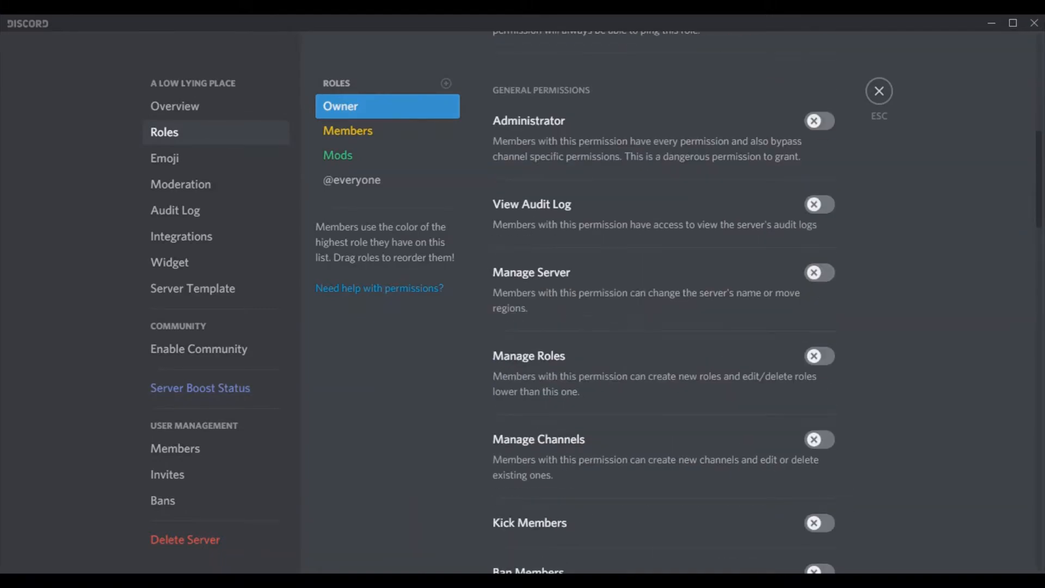
{"action": "scroll", "coordinate": [664, 303], "scroll_direction": "down", "scroll_amount": 5}
{"action": "scroll", "coordinate": [664, 303], "scroll_direction": "up", "scroll_amount": 10}
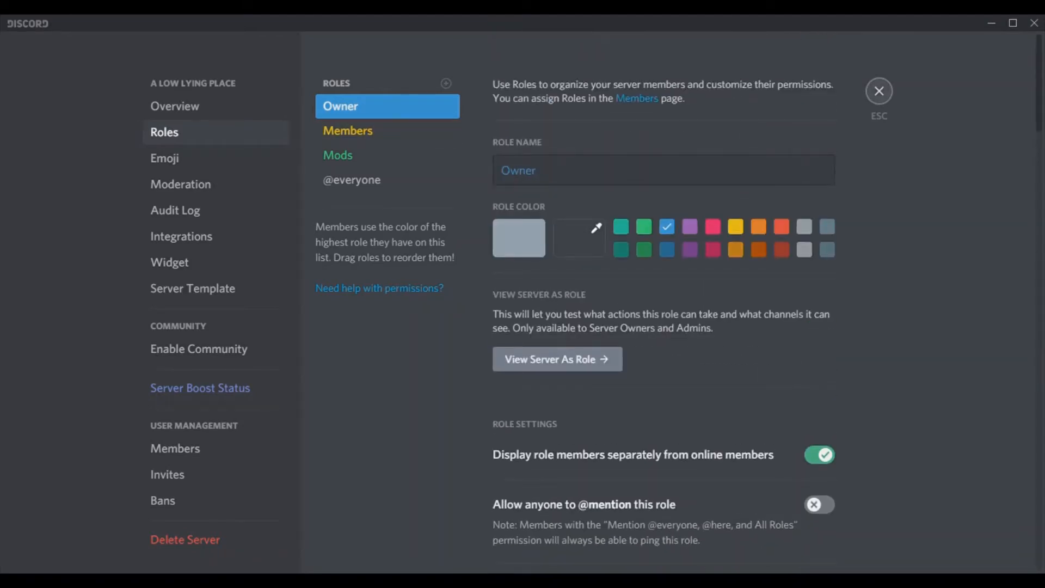
Step: Leave the server settings and assign the Owner role to the server owner's account in the member list
{"action": "key", "text": "Escape"}
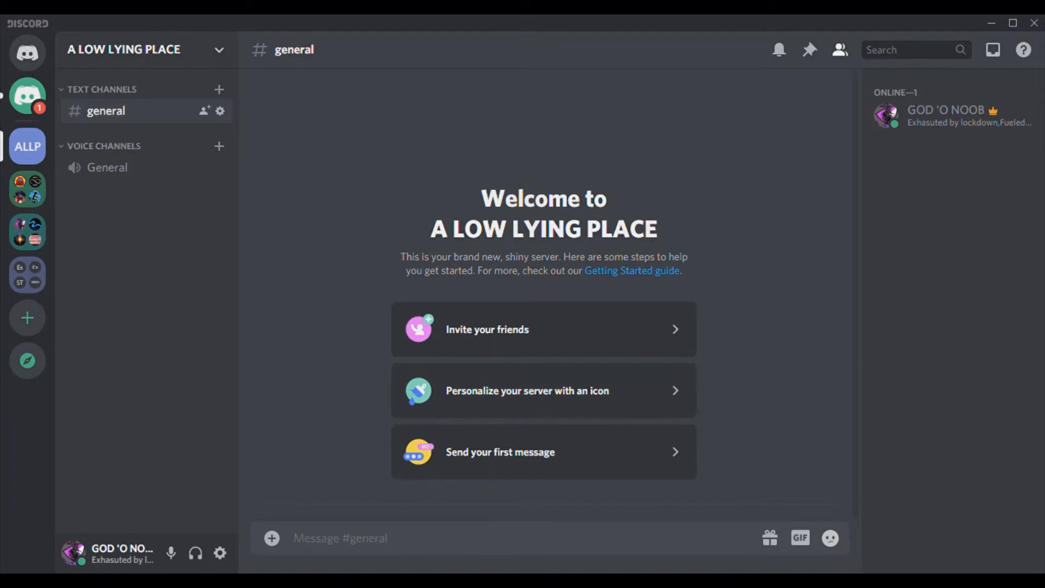
{"action": "right_click", "coordinate": [893, 112]}
{"action": "mouse_move", "coordinate": [925, 268]}
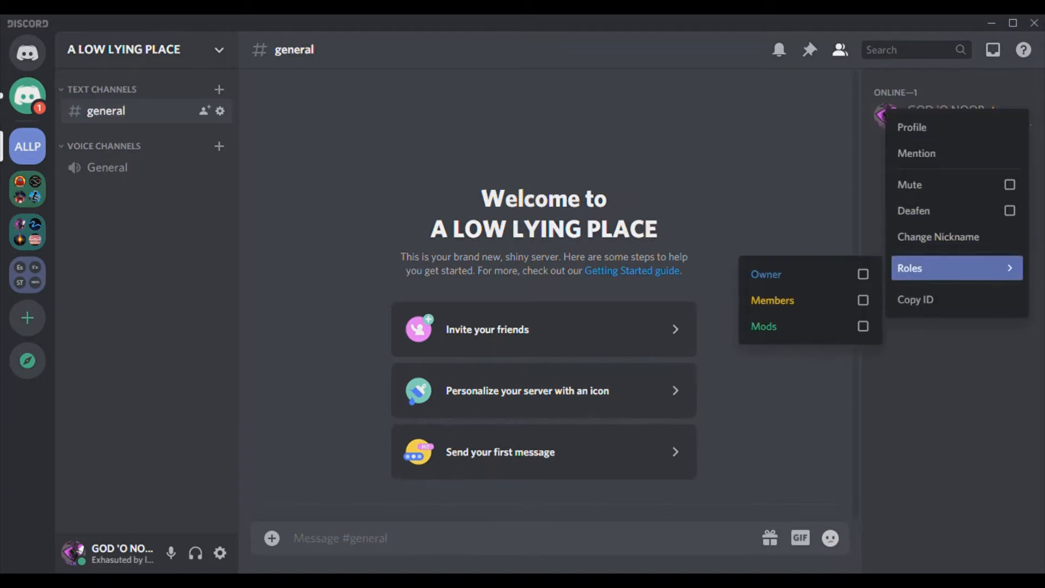
{"action": "left_click", "coordinate": [862, 273]}
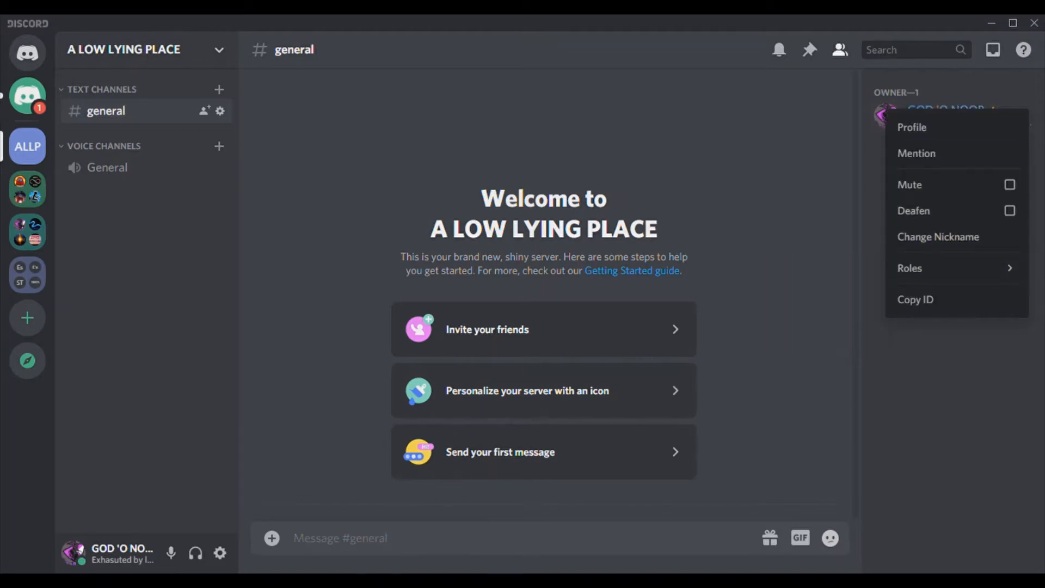
{"action": "key", "text": "Escape"}
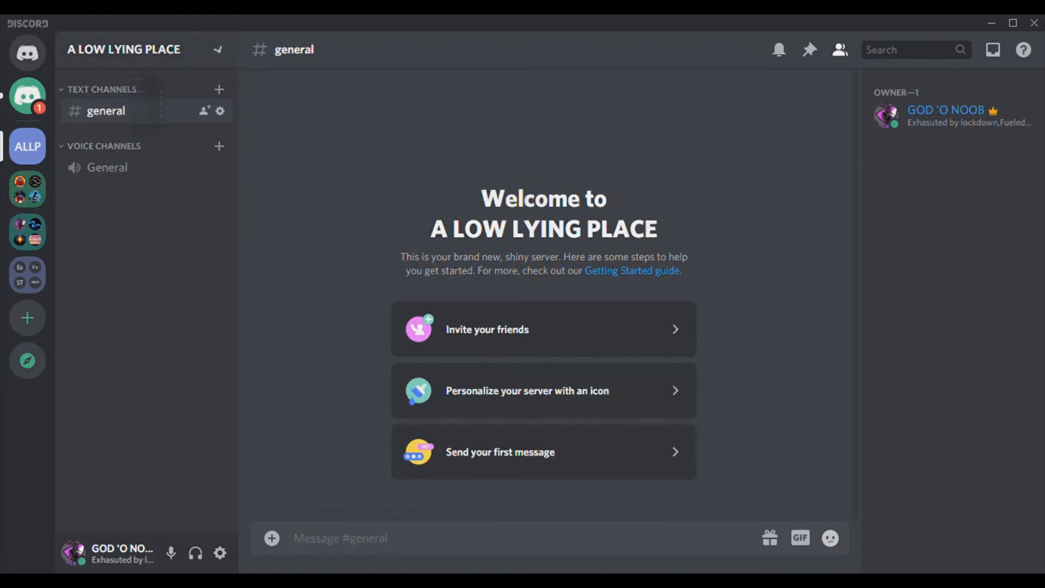
Step: Create a non-private category named "Hi and Bye" and move it above the Text Channels category
{"action": "left_click", "coordinate": [218, 50]}
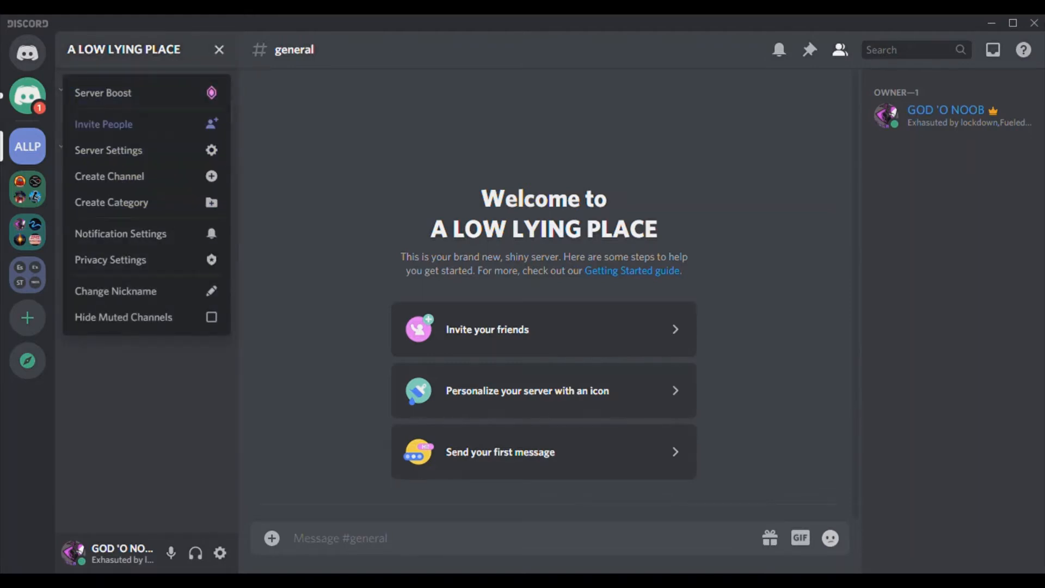
{"action": "left_click", "coordinate": [219, 49]}
{"action": "left_click", "coordinate": [219, 50]}
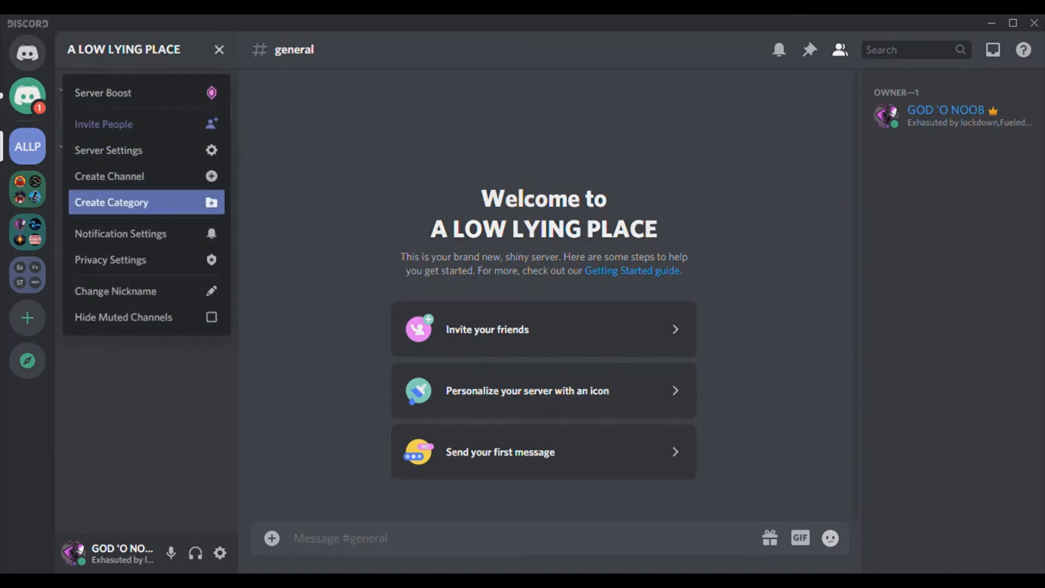
{"action": "left_click", "coordinate": [111, 202]}
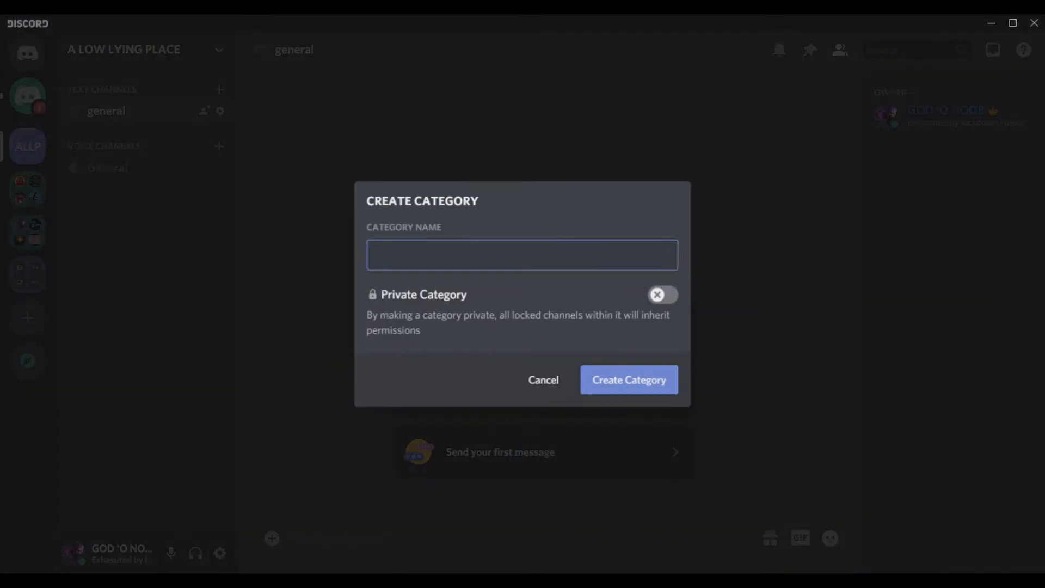
{"action": "type", "text": "WE"}
{"action": "key", "text": "BackSpace"}
{"action": "key", "text": "BackSpace"}
{"action": "type", "text": "Hi and Bye"}
{"action": "left_click", "coordinate": [630, 380]}
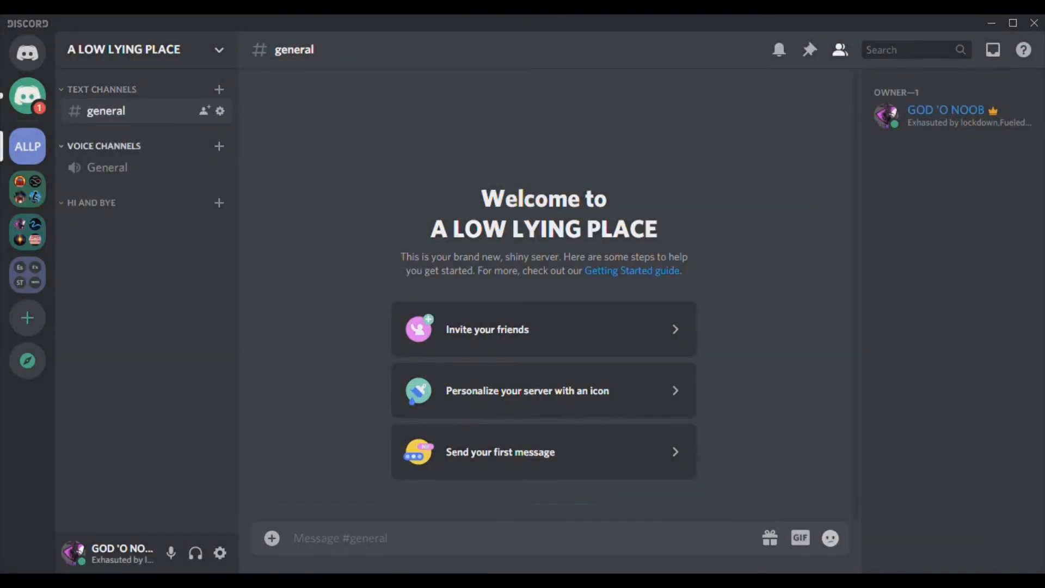
{"action": "left_click_drag", "start_coordinate": [91, 202], "coordinate": [98, 71]}
Step: Create a text channel named "welcome" in the Hi and Bye category
{"action": "left_click", "coordinate": [218, 90]}
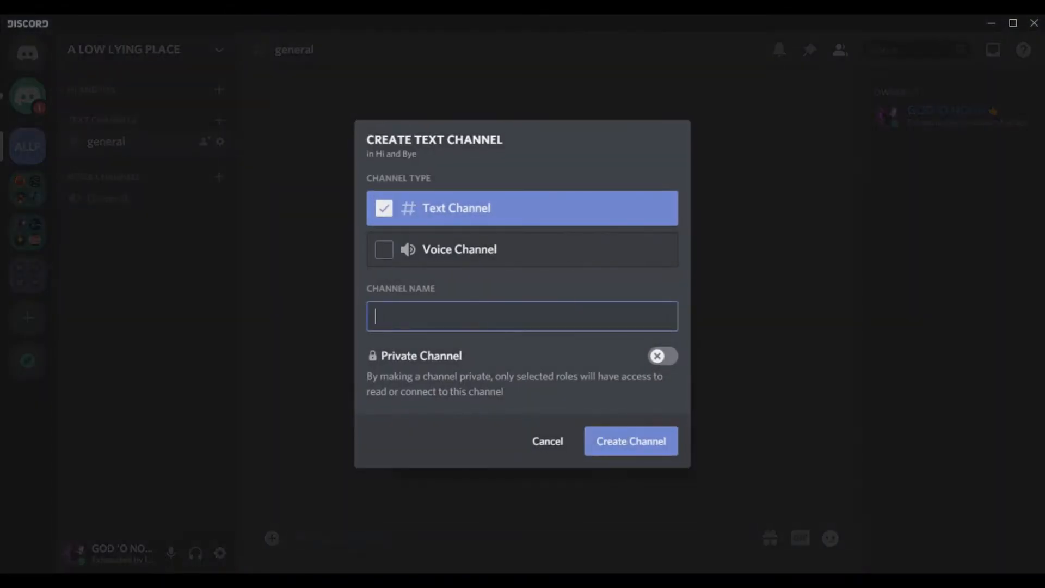
{"action": "type", "text": "welcome"}
{"action": "left_click", "coordinate": [632, 442]}
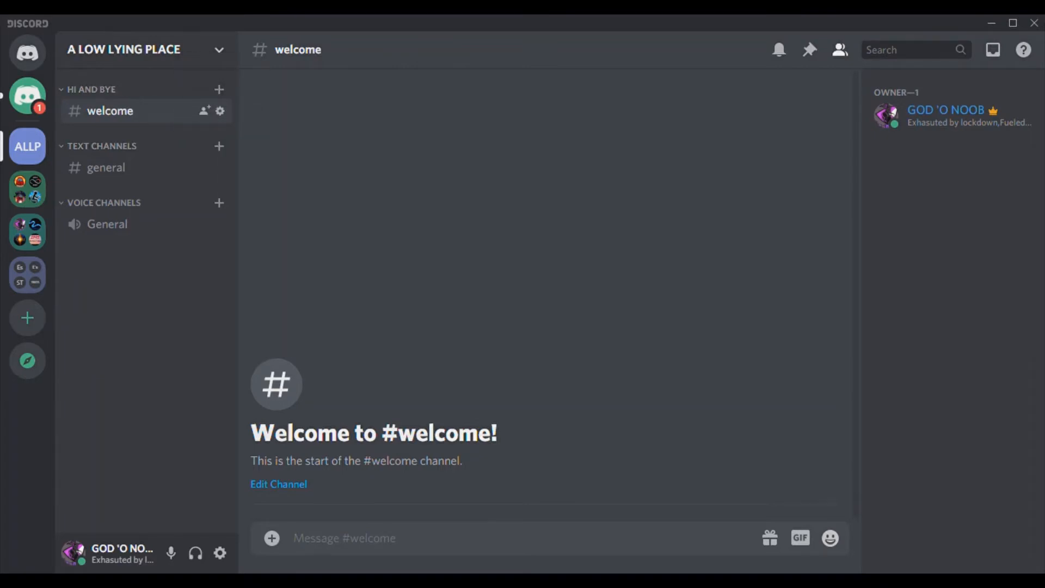
Step: Clone the welcome channel in the Hi and Bye category under the name "bye"
{"action": "right_click", "coordinate": [194, 110]}
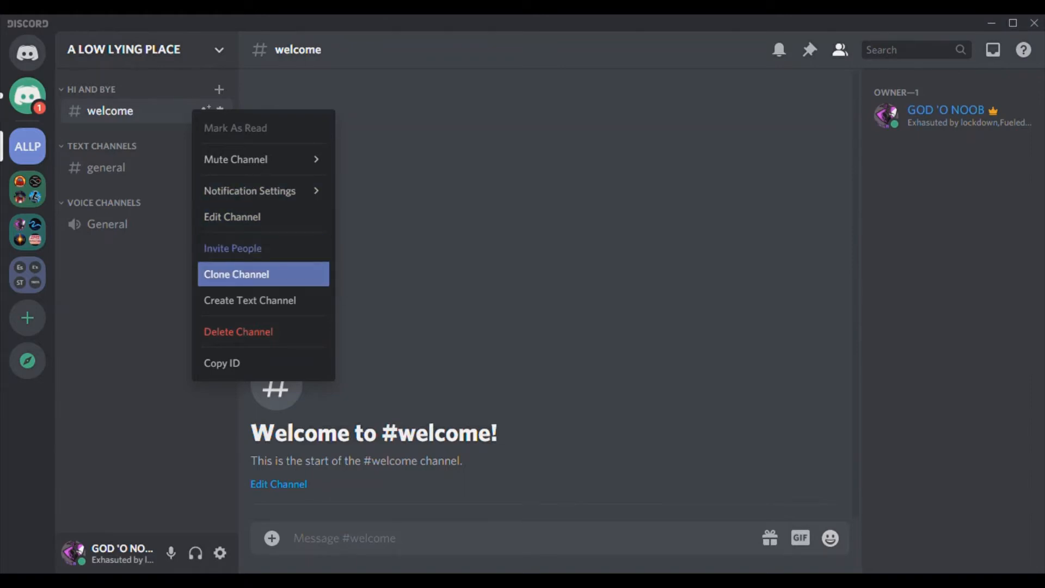
{"action": "left_click", "coordinate": [236, 274]}
{"action": "left_click", "coordinate": [423, 277]}
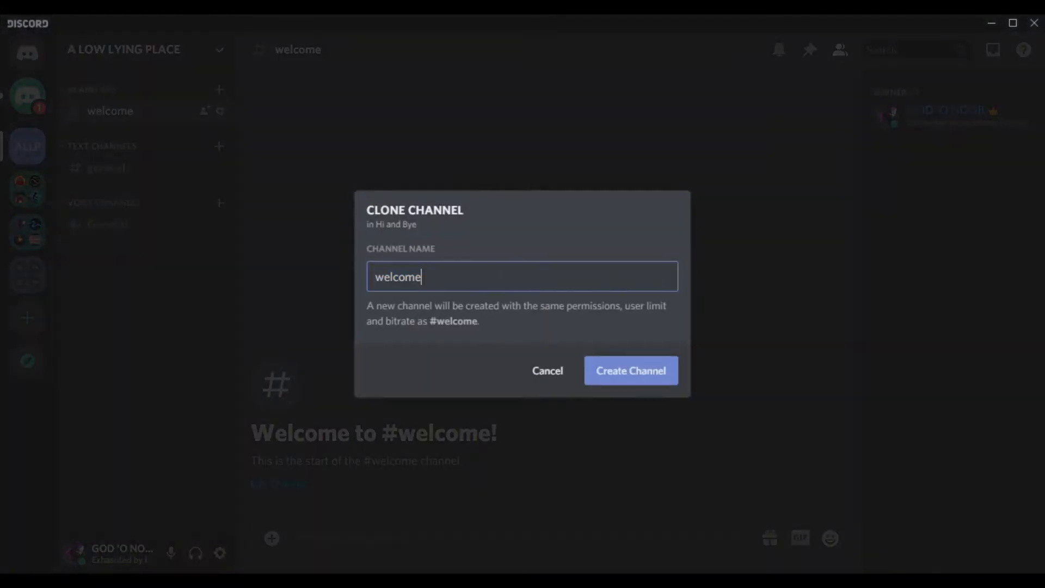
{"action": "key", "text": "BackSpace"}
{"action": "key", "text": "BackSpace"}
{"action": "key", "text": "BackSpace"}
{"action": "key", "text": "BackSpace"}
{"action": "key", "text": "BackSpace"}
{"action": "key", "text": "BackSpace"}
{"action": "key", "text": "BackSpace"}
{"action": "type", "text": "bye"}
{"action": "key", "text": "Return"}
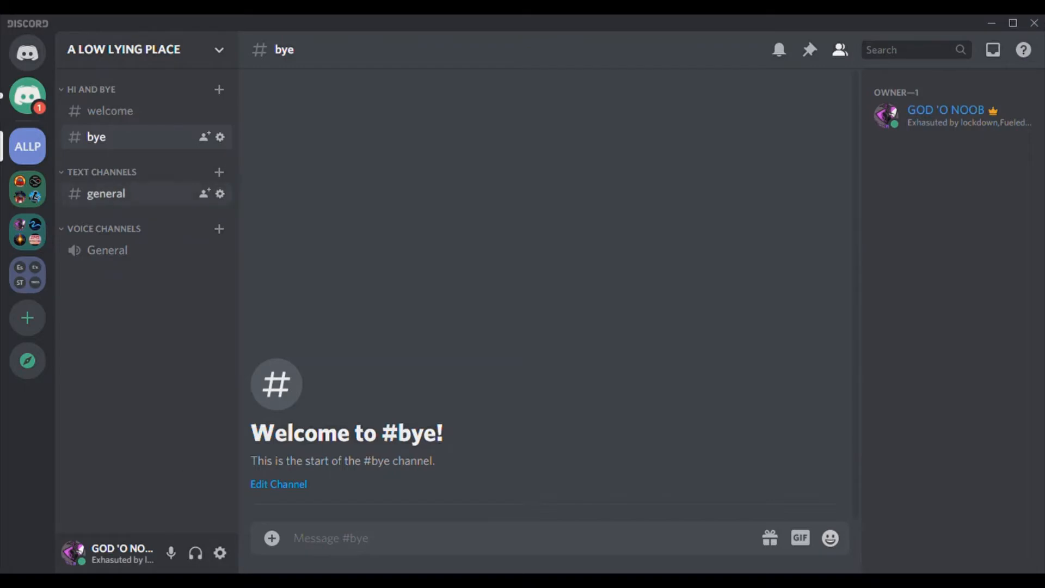
Step: Open the settings of the general text channel and change its name to "casual-talks"
{"action": "right_click", "coordinate": [180, 194]}
{"action": "left_click", "coordinate": [229, 300]}
{"action": "right_click", "coordinate": [178, 195]}
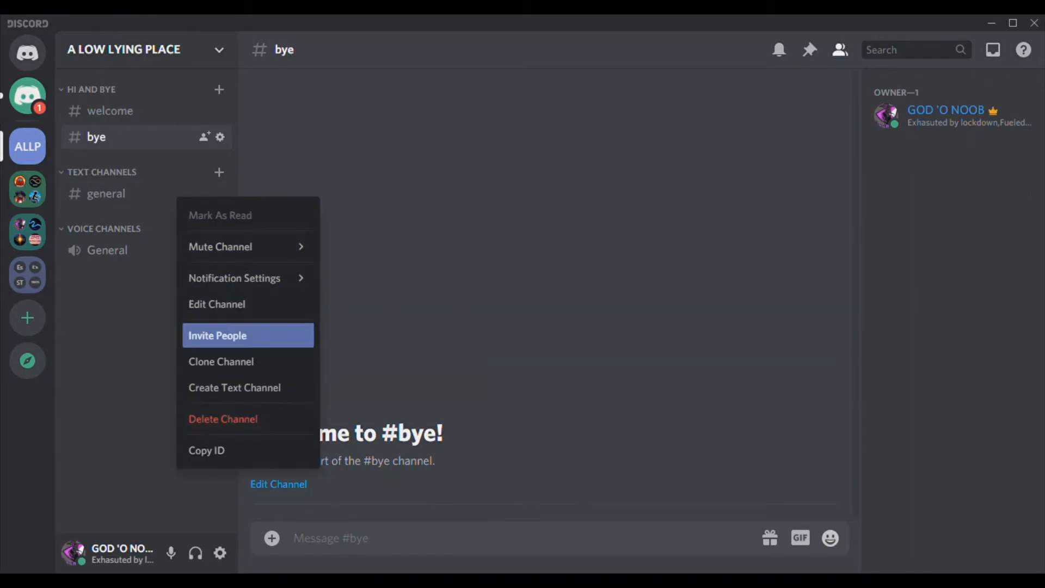
{"action": "left_click", "coordinate": [229, 304]}
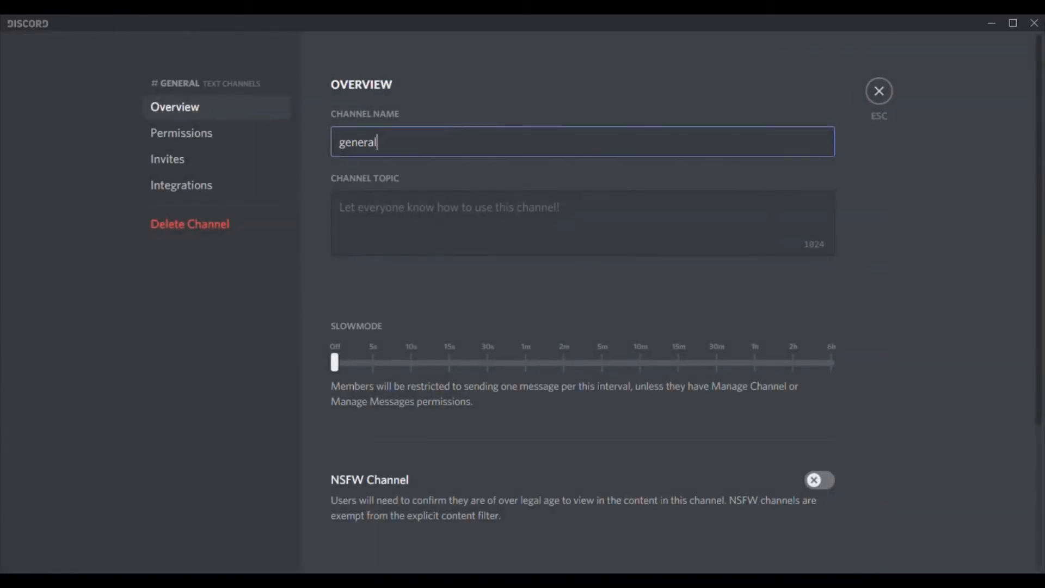
{"action": "key", "text": "BackSpace"}
{"action": "key", "text": "BackSpace"}
{"action": "key", "text": "BackSpace"}
{"action": "key", "text": "BackSpace"}
{"action": "key", "text": "BackSpace"}
{"action": "key", "text": "BackSpace"}
{"action": "key", "text": "BackSpace"}
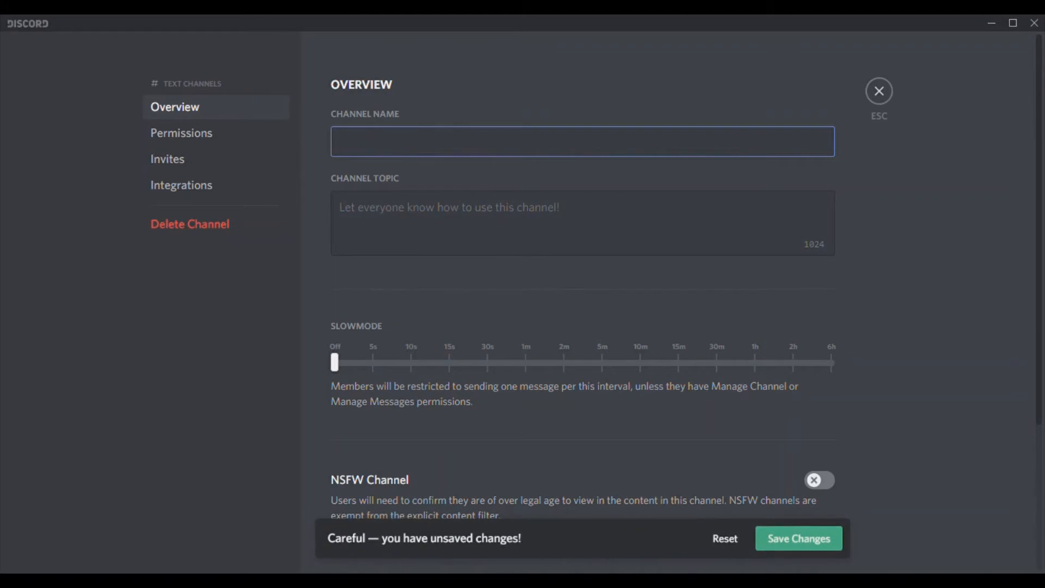
{"action": "type", "text": "casual-"}
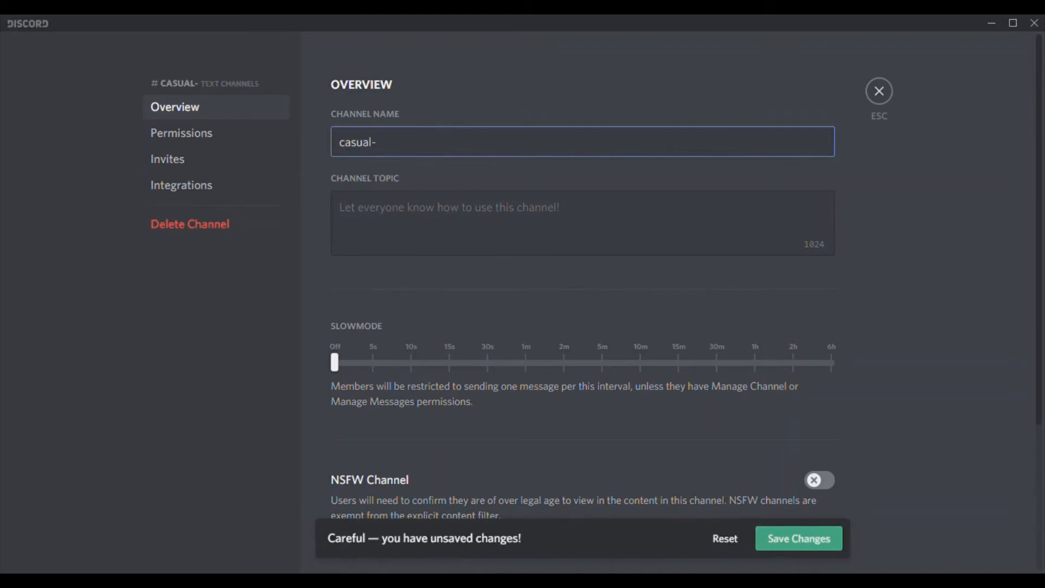
{"action": "key", "text": "BackSpace"}
{"action": "type", "text": "-talks"}
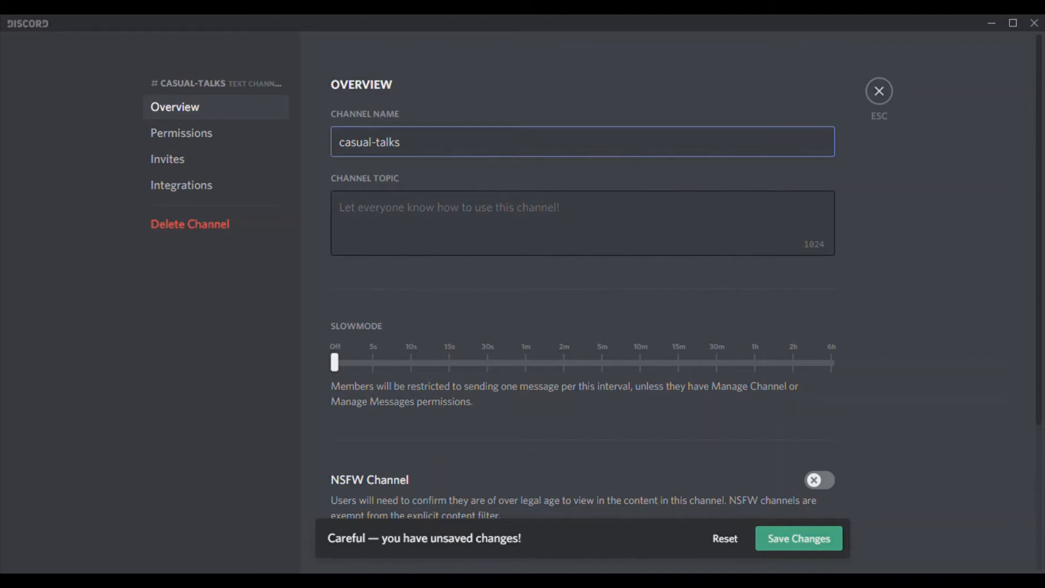
Step: Set the channel topic to "A place to just Casually Talk", save the changes and leave the channel settings
{"action": "left_click", "coordinate": [340, 208]}
{"action": "type", "text": "A "}
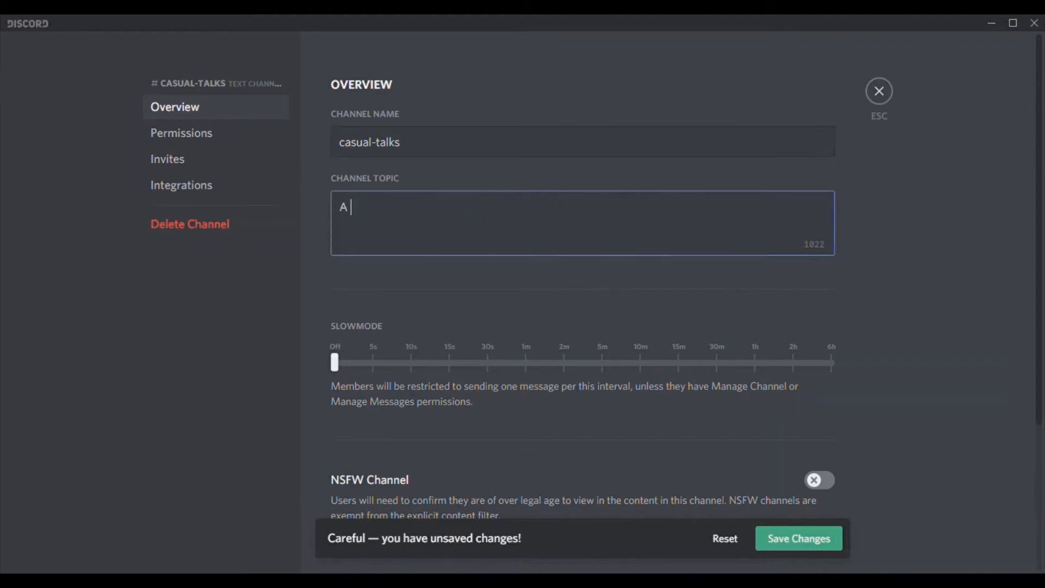
{"action": "type", "text": "place to just Casually "}
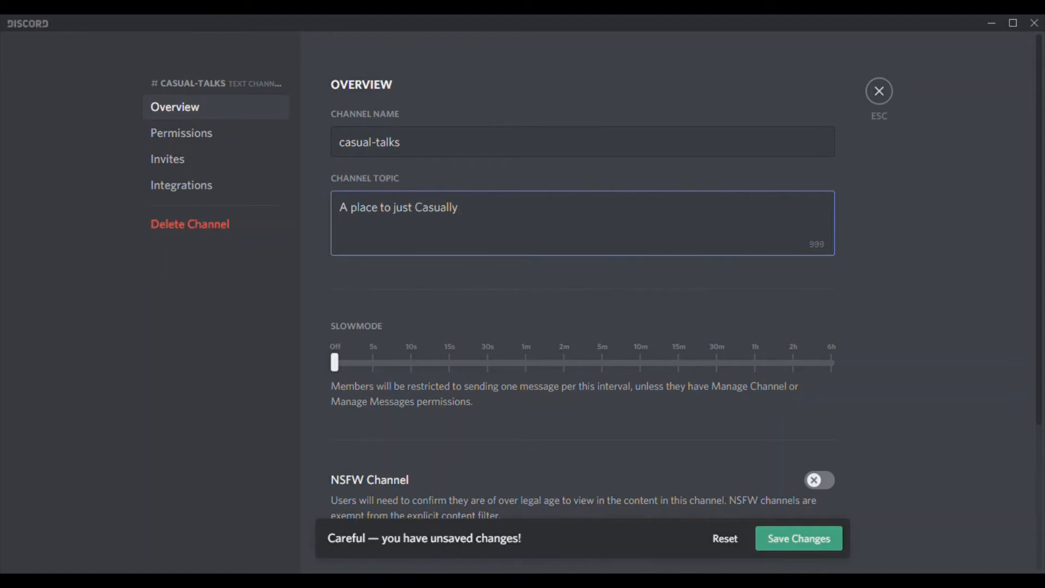
{"action": "type", "text": "Talk"}
{"action": "left_click", "coordinate": [800, 539]}
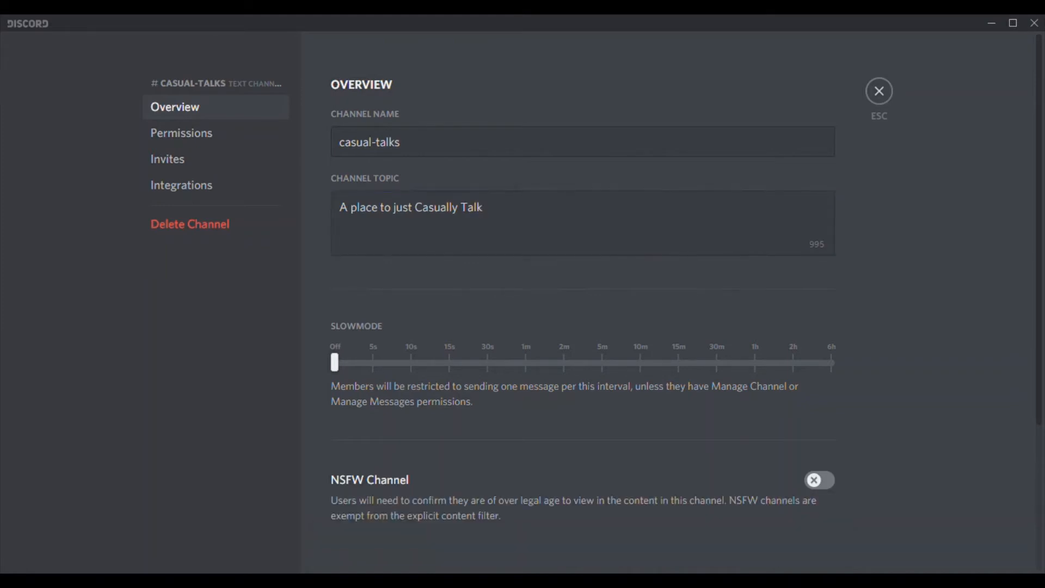
{"action": "key", "text": "Escape"}
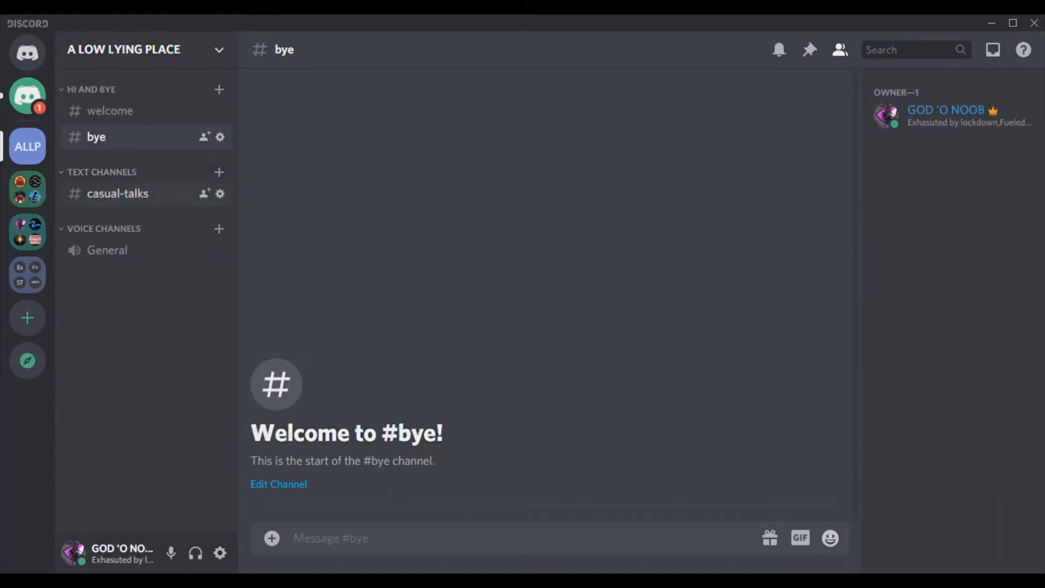
Step: Clone the casual-talks channel under the name "gamers-place"
{"action": "right_click", "coordinate": [180, 191]}
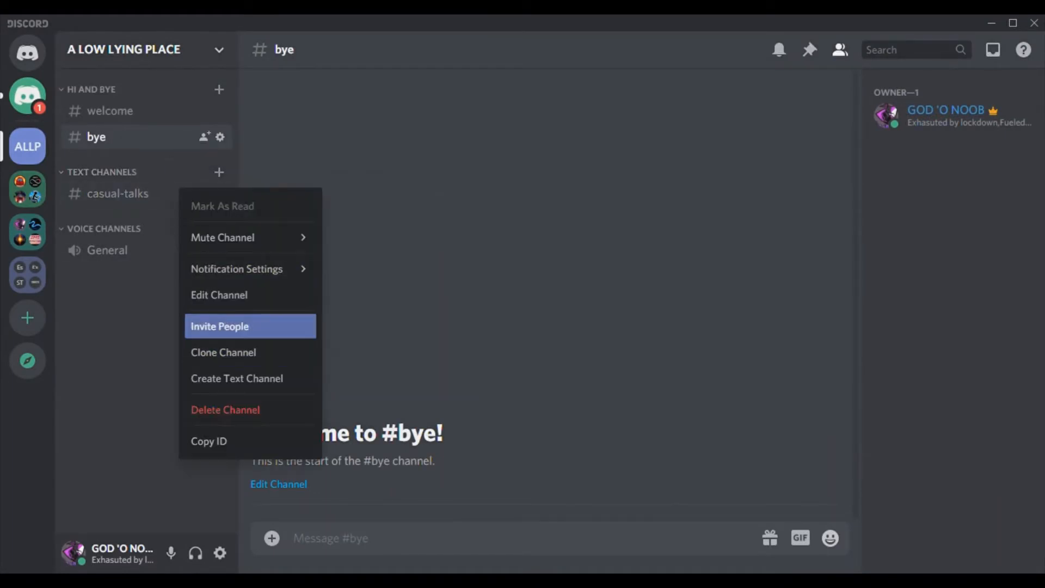
{"action": "left_click", "coordinate": [245, 353]}
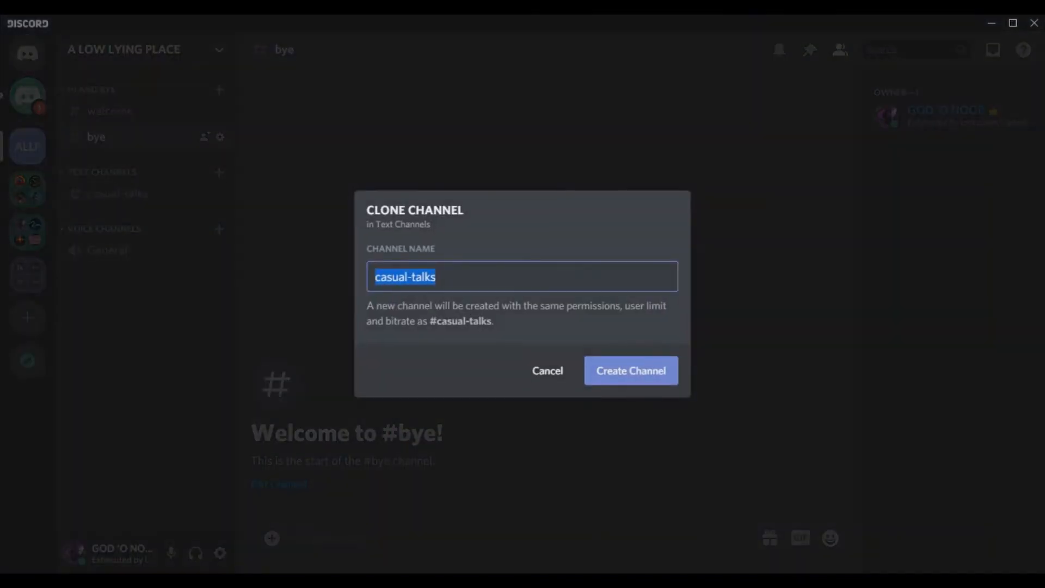
{"action": "left_click", "coordinate": [511, 277]}
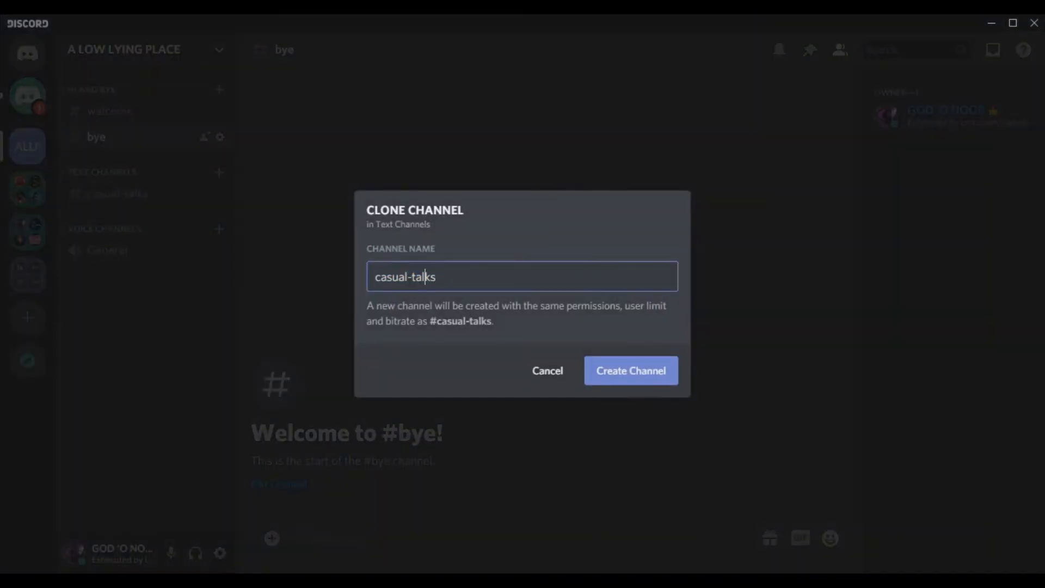
{"action": "key", "text": "BackSpace"}
{"action": "key", "text": "BackSpace"}
{"action": "key", "text": "BackSpace"}
{"action": "key", "text": "BackSpace"}
{"action": "key", "text": "BackSpace"}
{"action": "key", "text": "BackSpace"}
{"action": "key", "text": "BackSpace"}
{"action": "key", "text": "BackSpace"}
{"action": "key", "text": "BackSpace"}
{"action": "key", "text": "BackSpace"}
{"action": "key", "text": "BackSpace"}
{"action": "key", "text": "BackSpace"}
{"action": "type", "text": "gamers-place"}
{"action": "key", "text": "Return"}
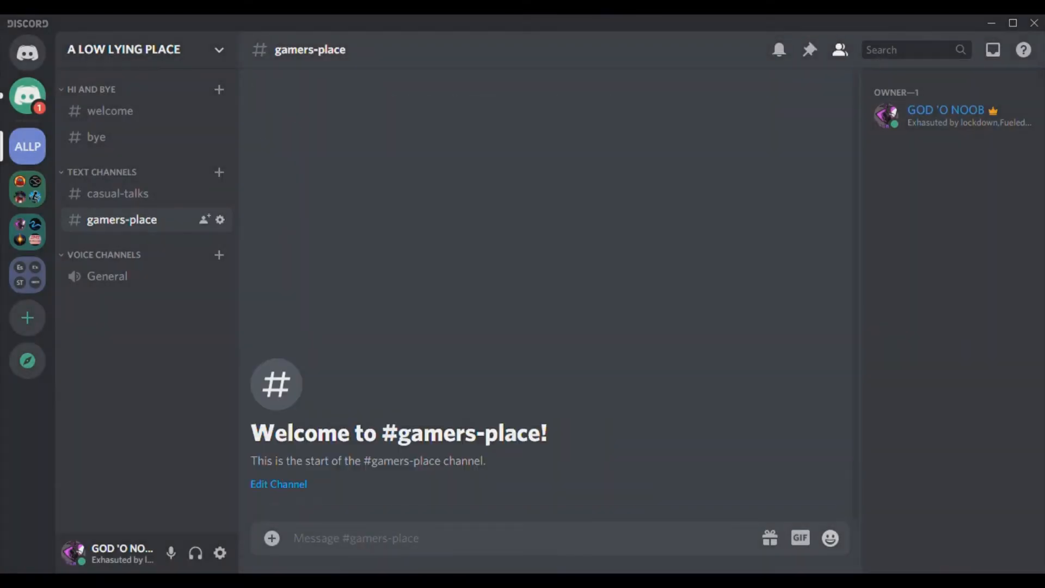
Step: Give the gamers-place channel the topic "A place to talk about Gaming", save it and leave the channel settings
{"action": "right_click", "coordinate": [124, 218]}
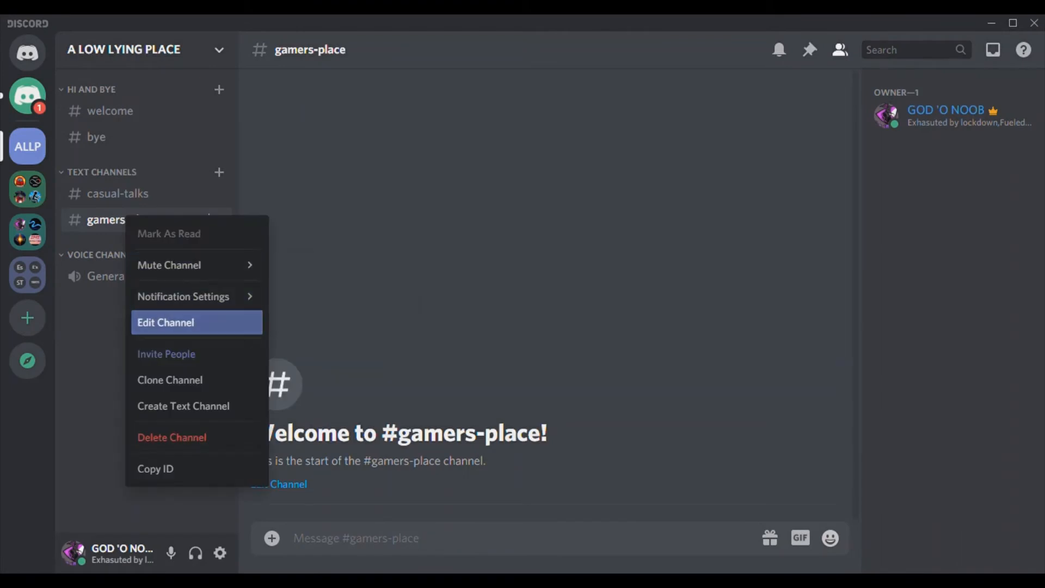
{"action": "left_click", "coordinate": [164, 322]}
{"action": "left_click", "coordinate": [341, 208]}
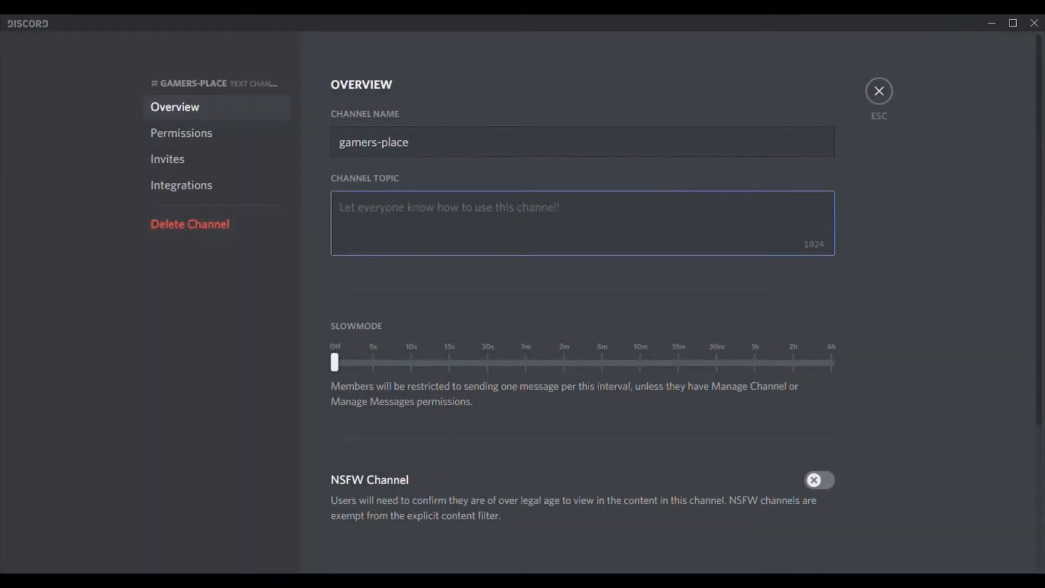
{"action": "type", "text": "A pla"}
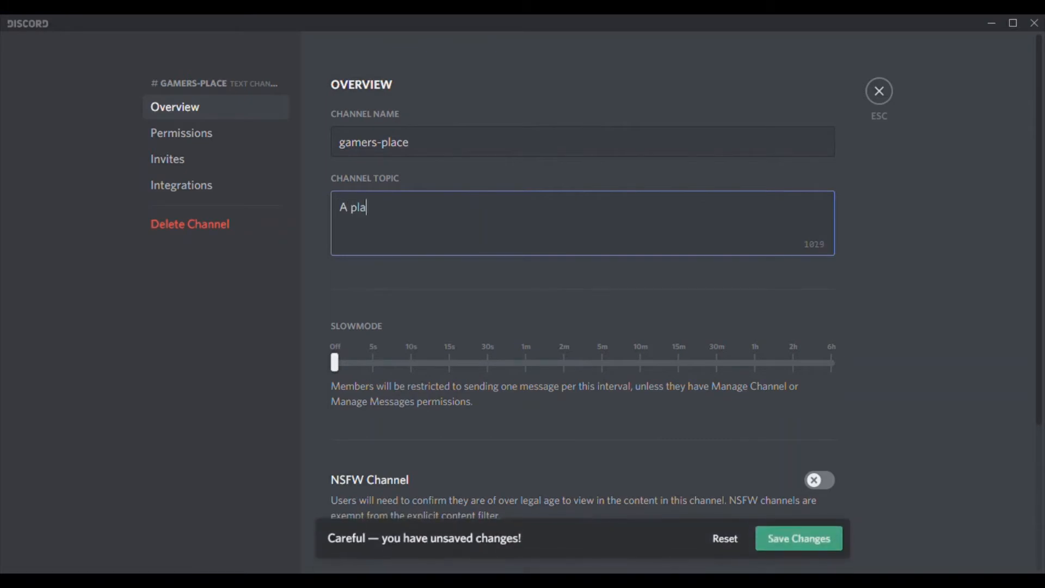
{"action": "type", "text": "ce to talk about G"}
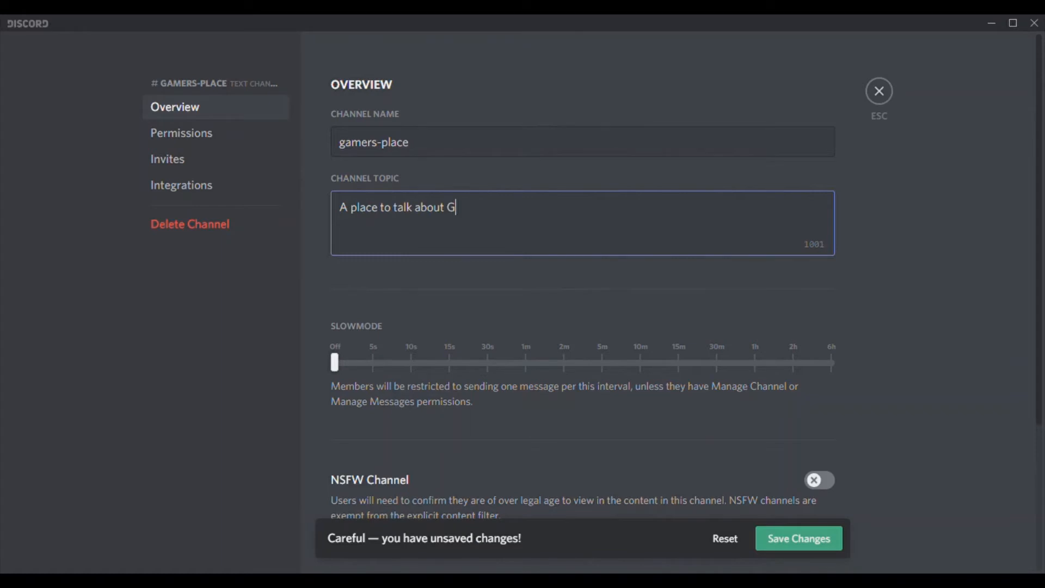
{"action": "type", "text": "aming"}
{"action": "left_click", "coordinate": [798, 538]}
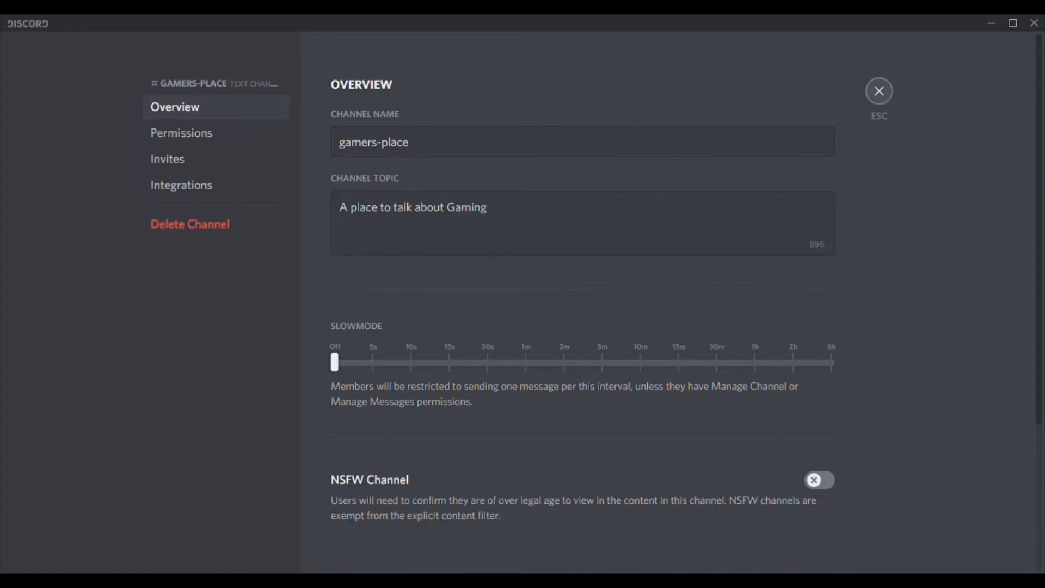
{"action": "key", "text": "Escape"}
Step: Clone the gamers-place channel under the name "mod-help"
{"action": "right_click", "coordinate": [154, 215]}
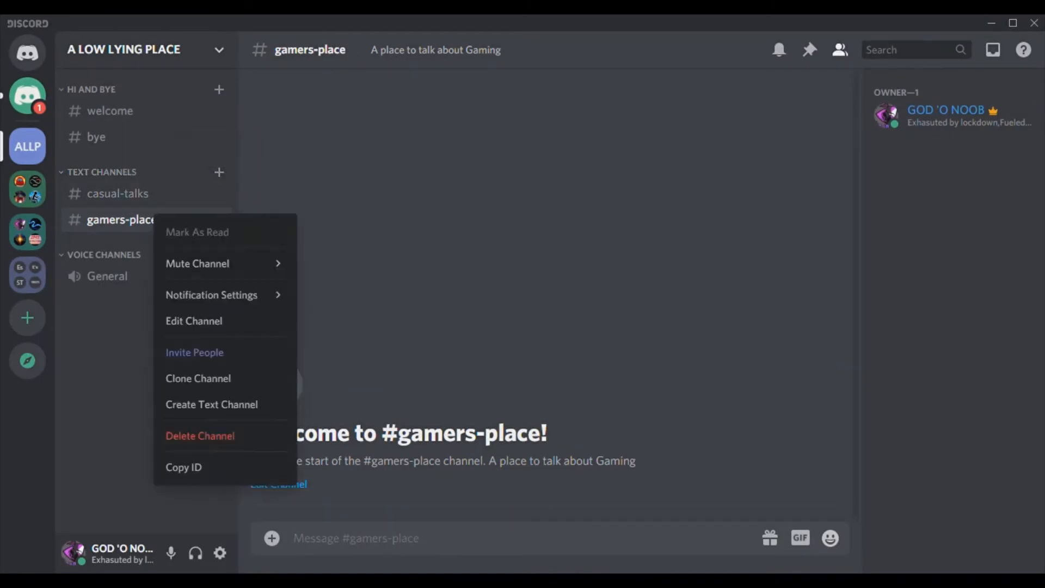
{"action": "left_click", "coordinate": [198, 379]}
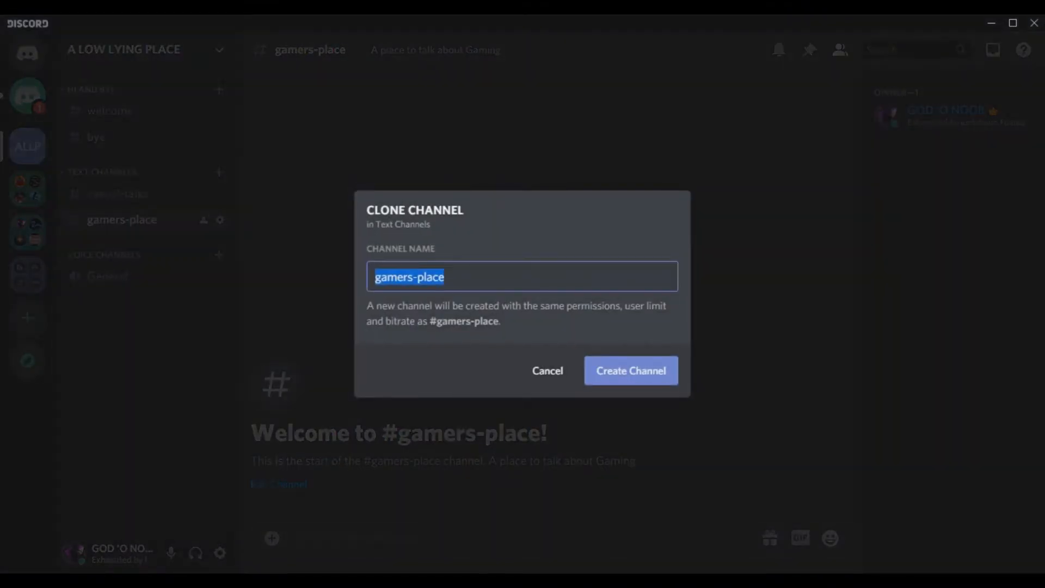
{"action": "key", "text": "Right"}
{"action": "key", "text": "BackSpace"}
{"action": "key", "text": "BackSpace"}
{"action": "key", "text": "BackSpace"}
{"action": "key", "text": "BackSpace"}
{"action": "key", "text": "BackSpace"}
{"action": "key", "text": "BackSpace"}
{"action": "key", "text": "BackSpace"}
{"action": "key", "text": "BackSpace"}
{"action": "key", "text": "BackSpace"}
{"action": "key", "text": "BackSpace"}
{"action": "key", "text": "BackSpace"}
{"action": "key", "text": "BackSpace"}
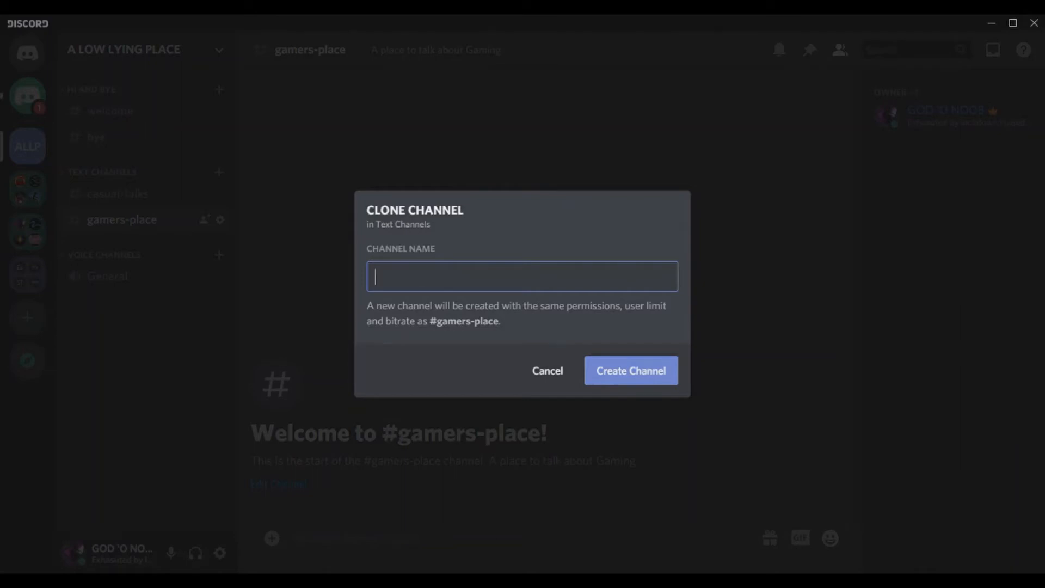
{"action": "type", "text": "mod-"}
{"action": "type", "text": "help"}
{"action": "left_click", "coordinate": [631, 371]}
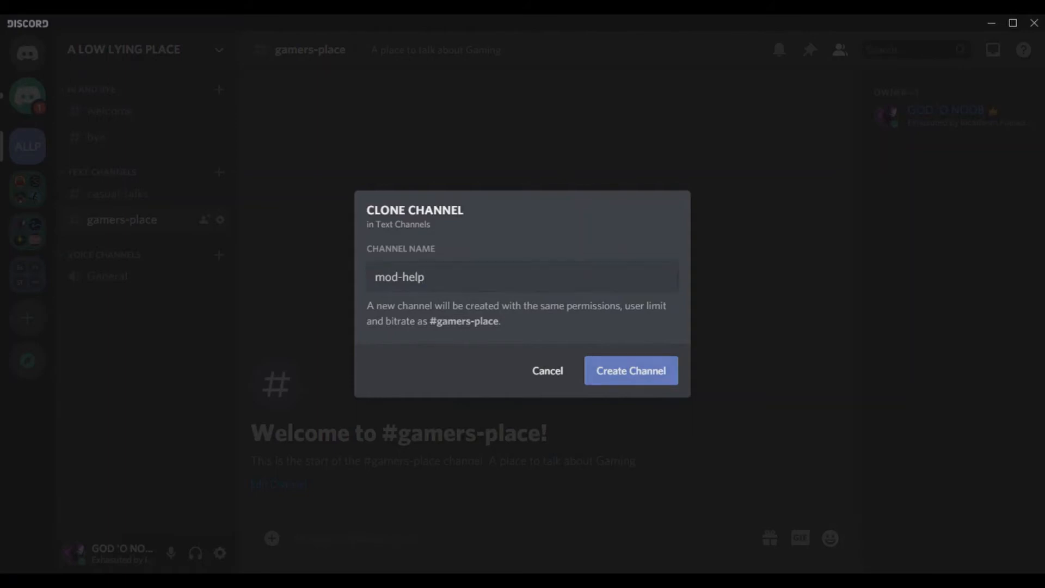
Step: Clone the mod-help channel under the name "memes" and move the new channel above mod-help
{"action": "right_click", "coordinate": [175, 253]}
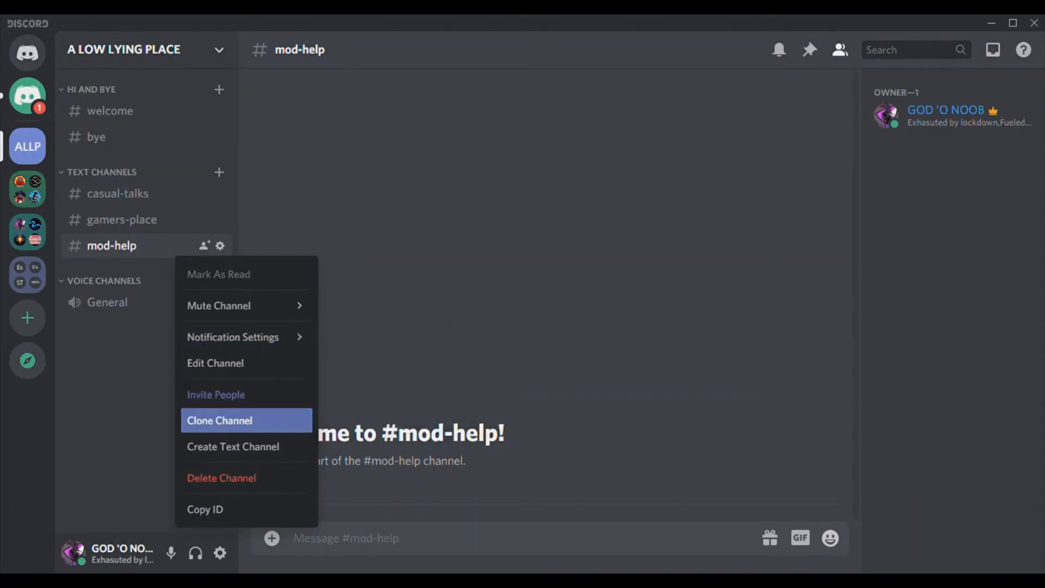
{"action": "left_click", "coordinate": [246, 420]}
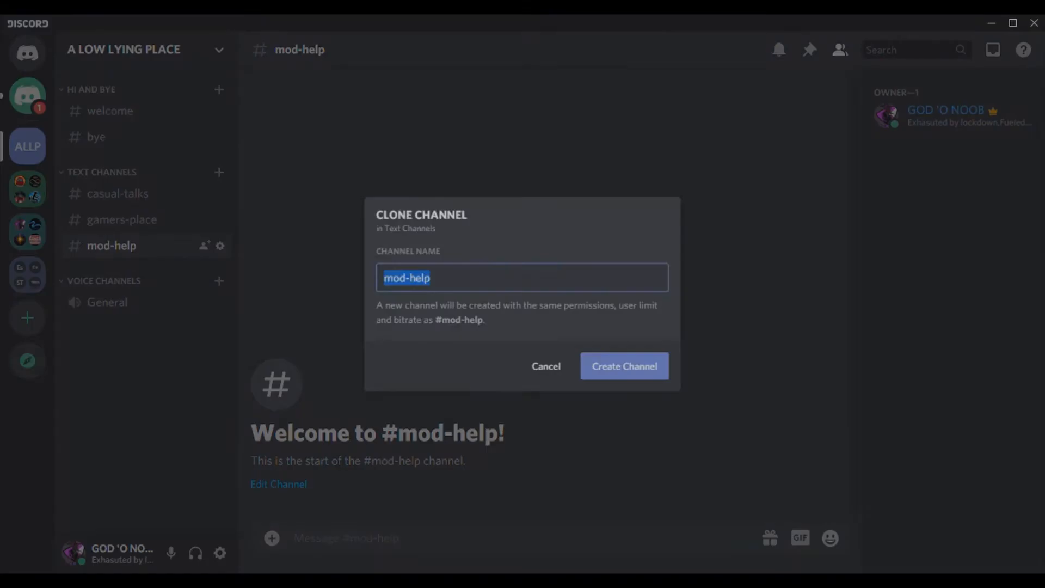
{"action": "key", "text": "BackSpace"}
{"action": "type", "text": "m"}
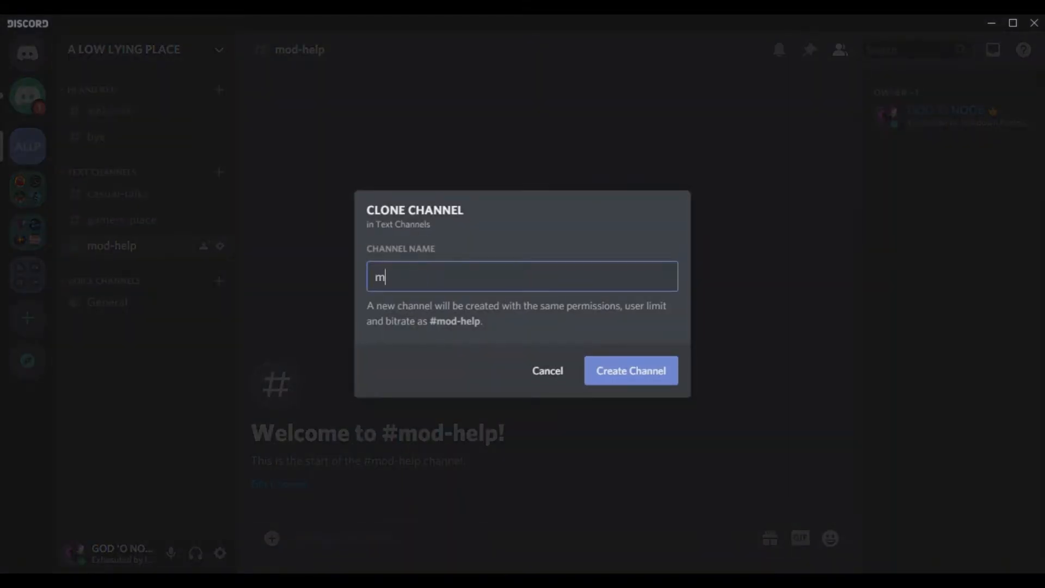
{"action": "type", "text": "emes-and-much-more"}
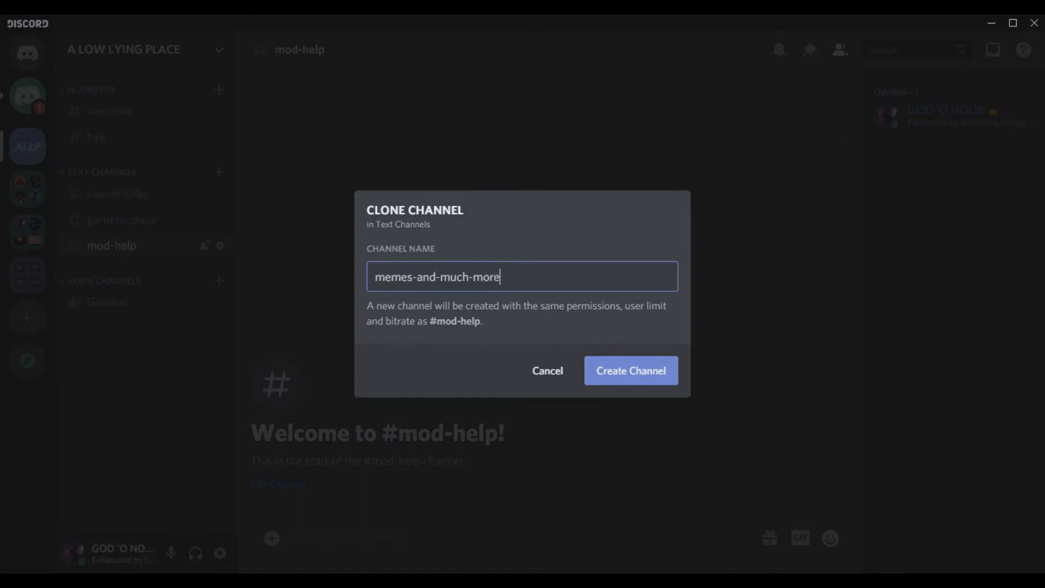
{"action": "key", "text": "BackSpace"}
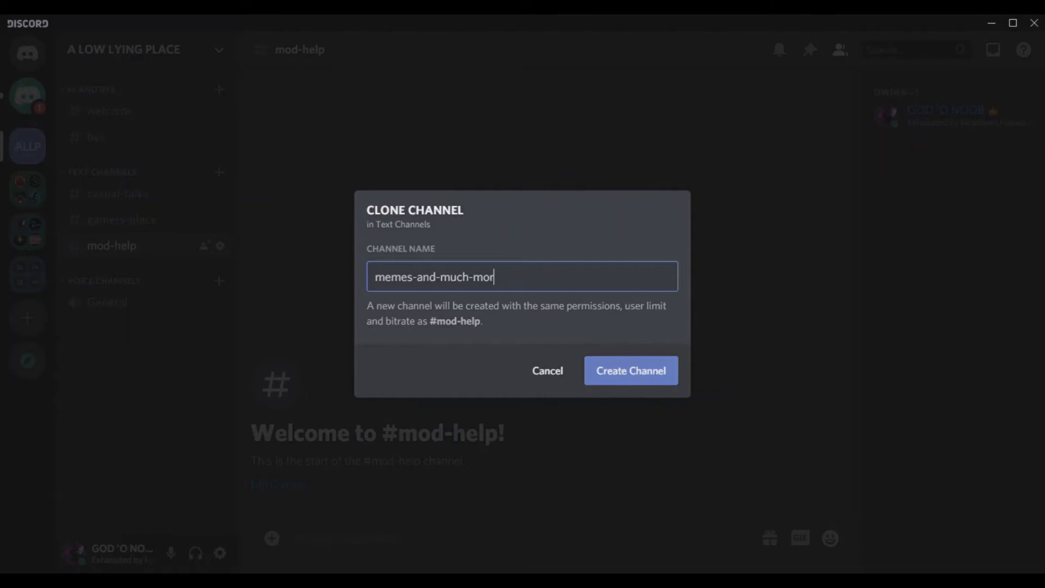
{"action": "key", "text": "BackSpace"}
{"action": "key", "text": "BackSpace"}
{"action": "key", "text": "BackSpace"}
{"action": "key", "text": "BackSpace"}
{"action": "key", "text": "BackSpace"}
{"action": "key", "text": "BackSpace"}
{"action": "key", "text": "BackSpace"}
{"action": "key", "text": "BackSpace"}
{"action": "key", "text": "BackSpace"}
{"action": "key", "text": "BackSpace"}
{"action": "key", "text": "BackSpace"}
{"action": "key", "text": "BackSpace"}
{"action": "key", "text": "BackSpace"}
{"action": "key", "text": "Return"}
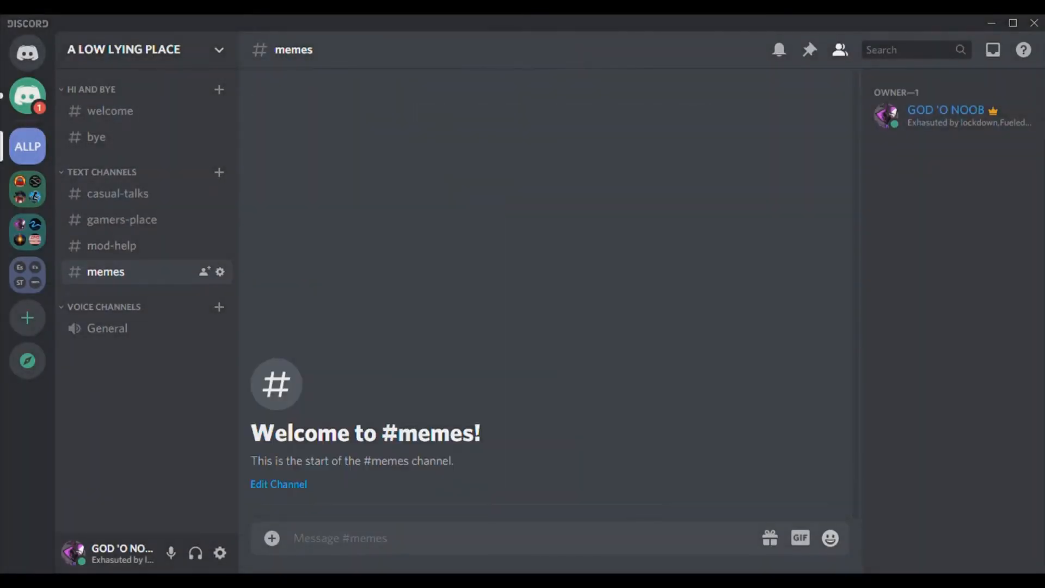
{"action": "left_click_drag", "start_coordinate": [119, 271], "coordinate": [120, 245]}
Step: Clone the memes channel under the name "suggestions"
{"action": "right_click", "coordinate": [172, 244]}
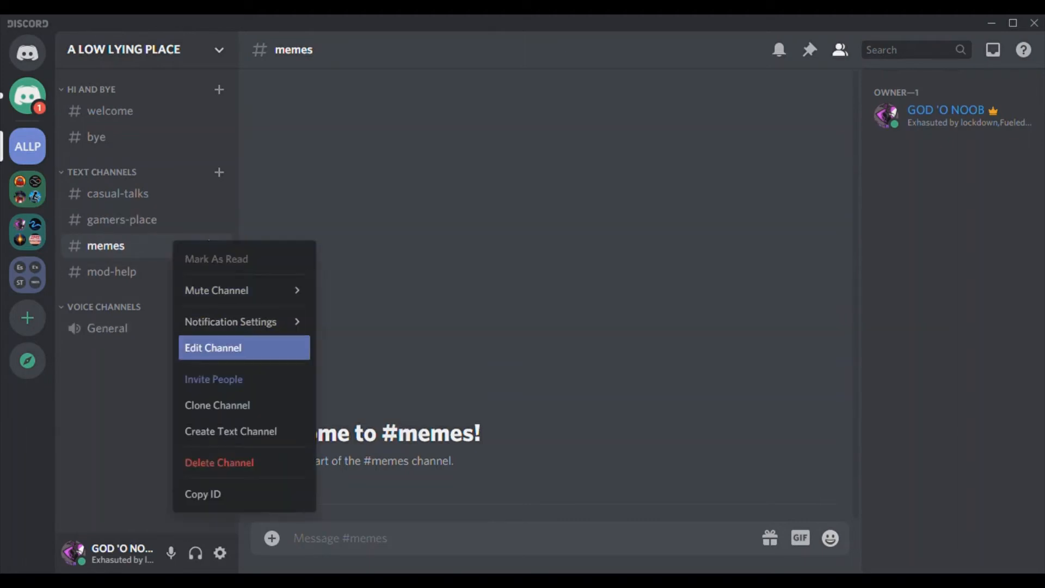
{"action": "left_click", "coordinate": [218, 404]}
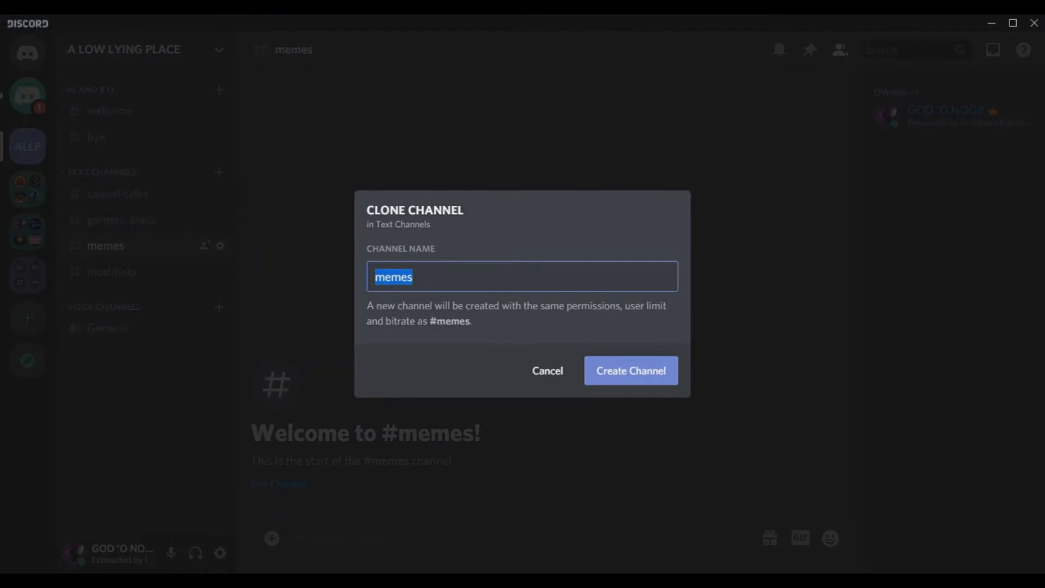
{"action": "left_click", "coordinate": [376, 277]}
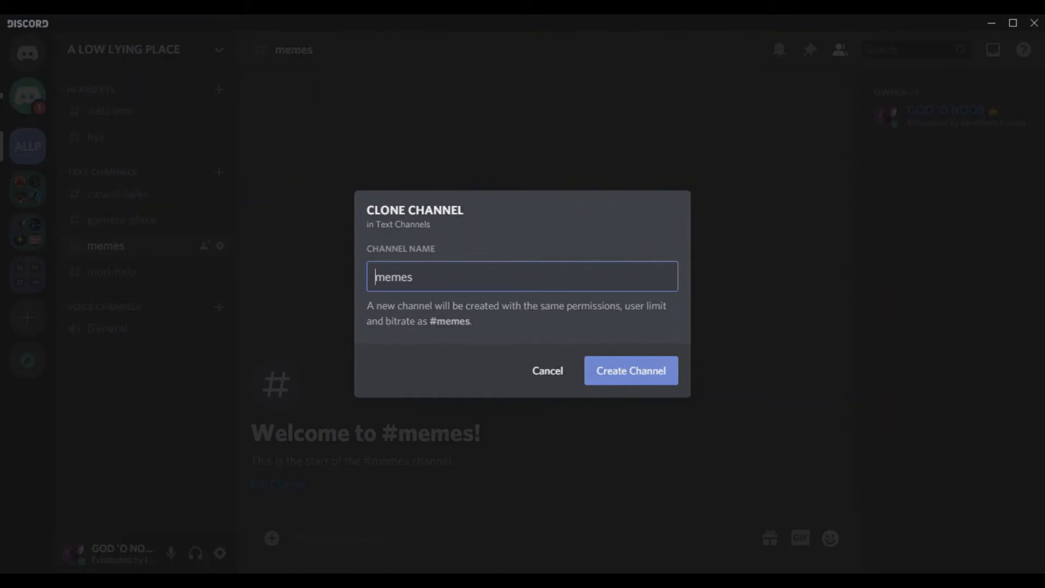
{"action": "left_click", "coordinate": [385, 277]}
{"action": "key", "text": "Right"}
{"action": "key", "text": "BackSpace"}
{"action": "key", "text": "BackSpace"}
{"action": "key", "text": "BackSpace"}
{"action": "key", "text": "BackSpace"}
{"action": "key", "text": "BackSpace"}
{"action": "type", "text": "suggestions"}
{"action": "left_click", "coordinate": [632, 370]}
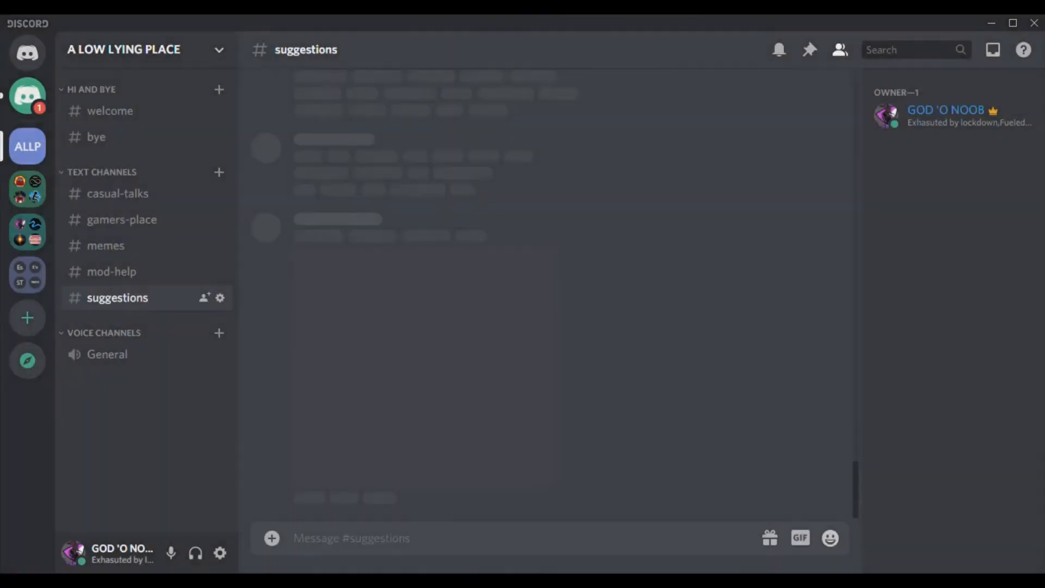
Step: Move the suggestions channel above mod-help in the text channels category
{"action": "left_click_drag", "start_coordinate": [118, 298], "coordinate": [117, 270]}
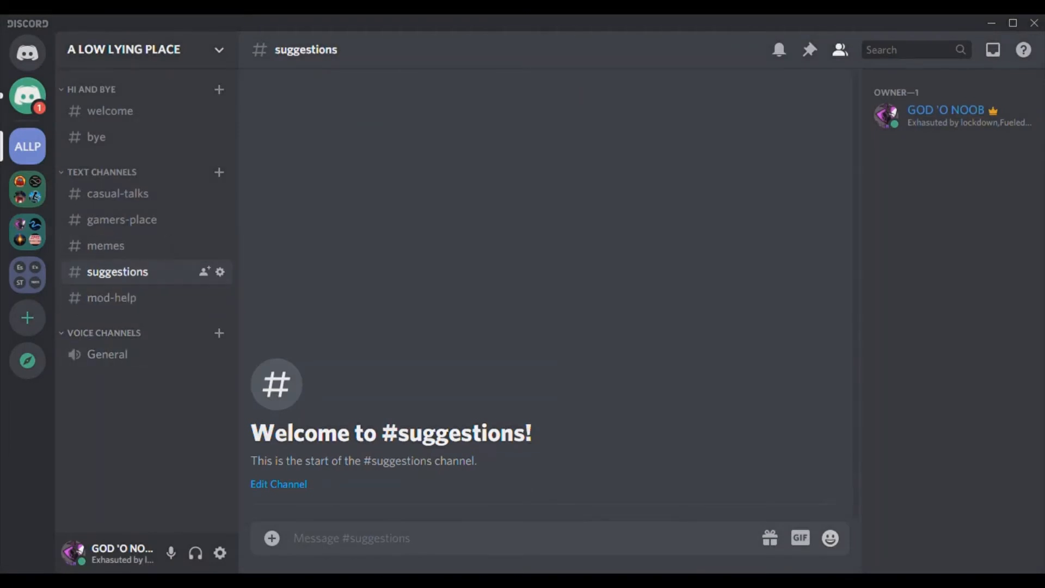
Step: Rename the General voice channel as "Casual VC 1", save the change and leave the channel settings
{"action": "right_click", "coordinate": [109, 354]}
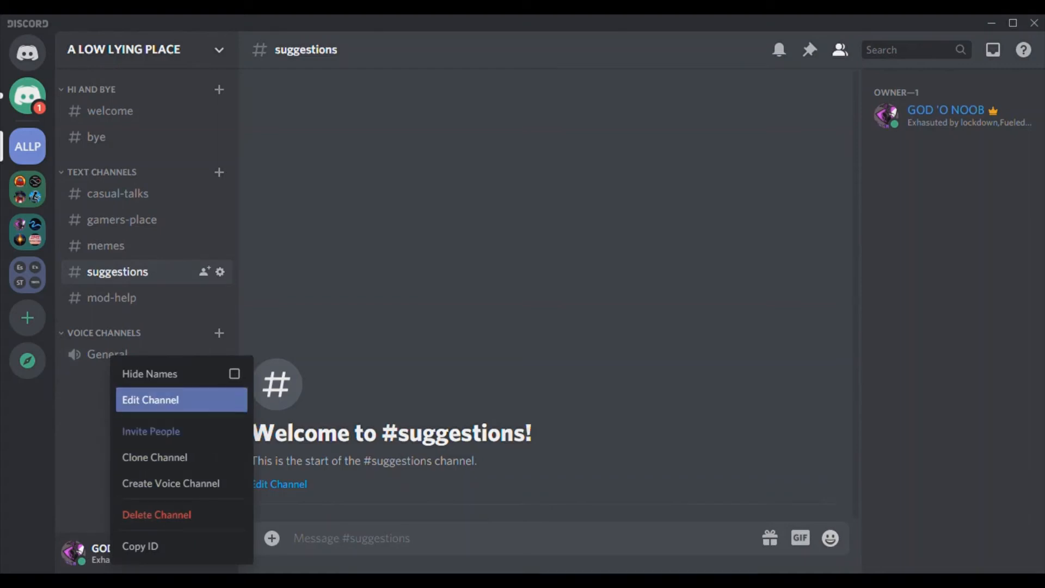
{"action": "left_click", "coordinate": [150, 400]}
{"action": "key", "text": "BackSpace"}
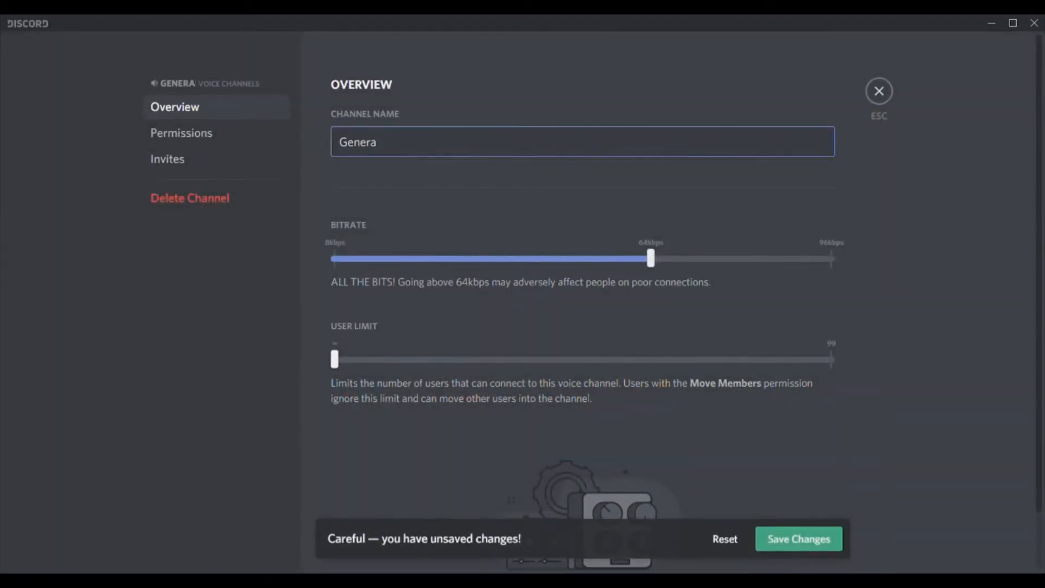
{"action": "key", "text": "BackSpace"}
{"action": "key", "text": "BackSpace"}
{"action": "key", "text": "BackSpace"}
{"action": "key", "text": "BackSpace"}
{"action": "key", "text": "BackSpace"}
{"action": "key", "text": "BackSpace"}
{"action": "type", "text": "CA"}
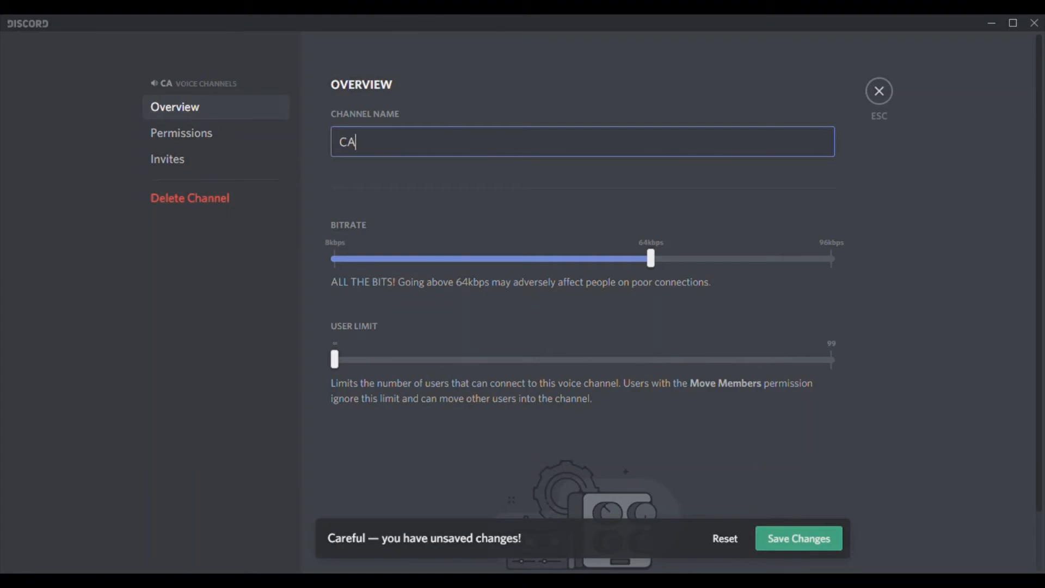
{"action": "key", "text": "BackSpace"}
{"action": "type", "text": "s"}
{"action": "key", "text": "BackSpace"}
{"action": "type", "text": "asual VC "}
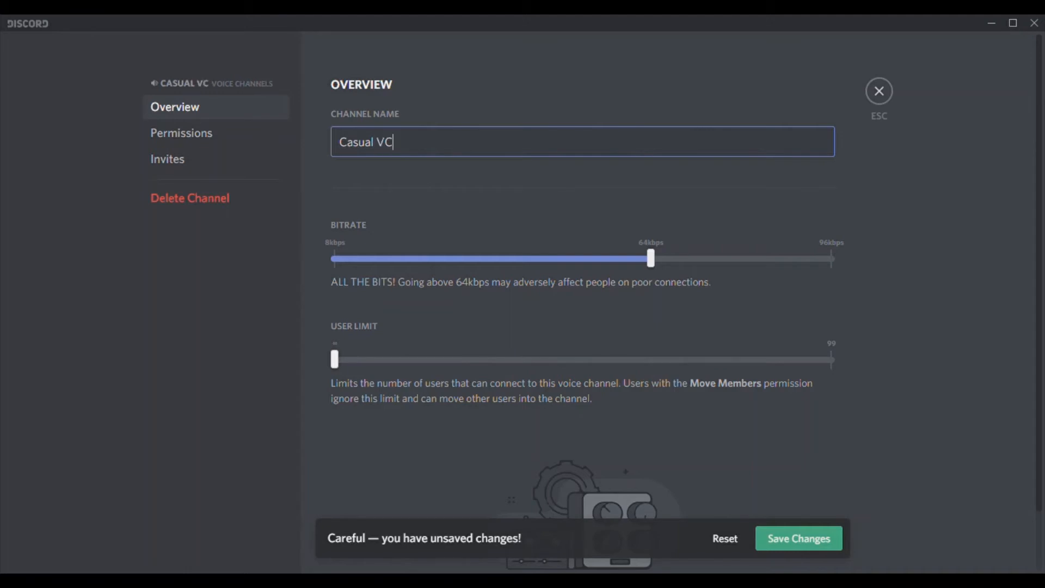
{"action": "type", "text": "1"}
{"action": "left_click", "coordinate": [799, 538]}
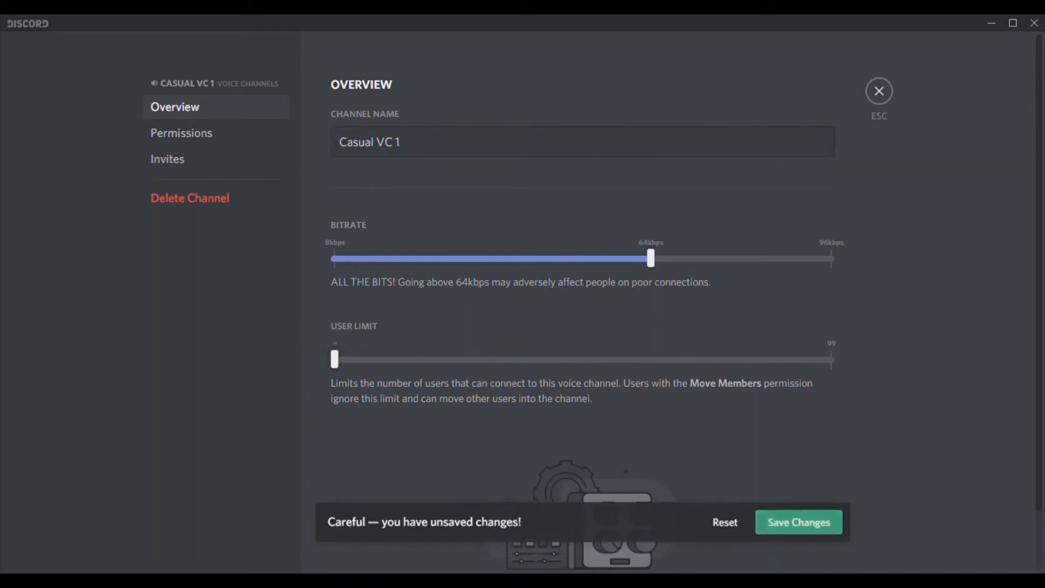
{"action": "left_click", "coordinate": [879, 91]}
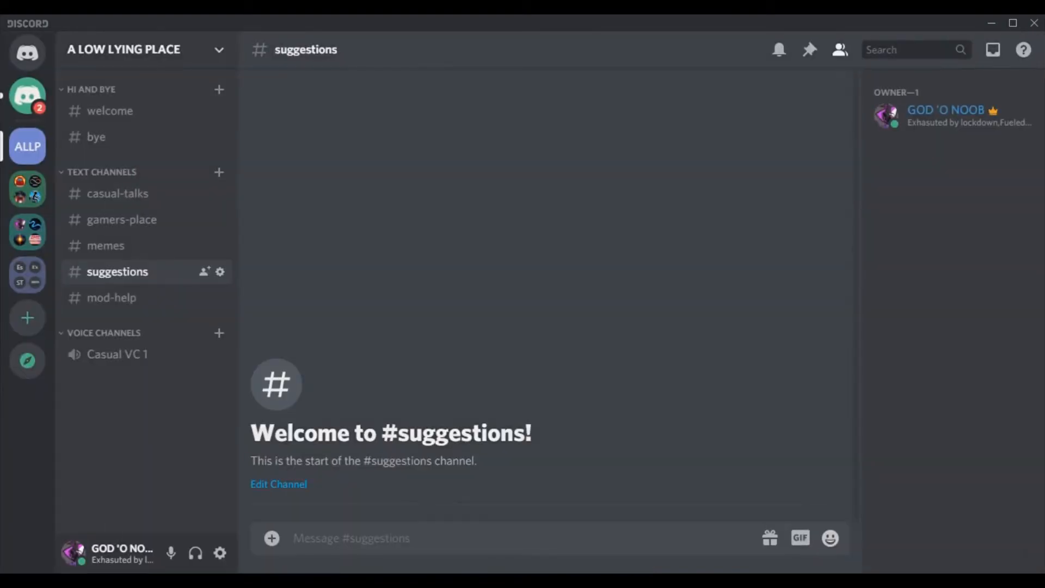
Step: Clone the Casual VC 1 voice channel under the name "Casual VC 2"
{"action": "right_click", "coordinate": [189, 354]}
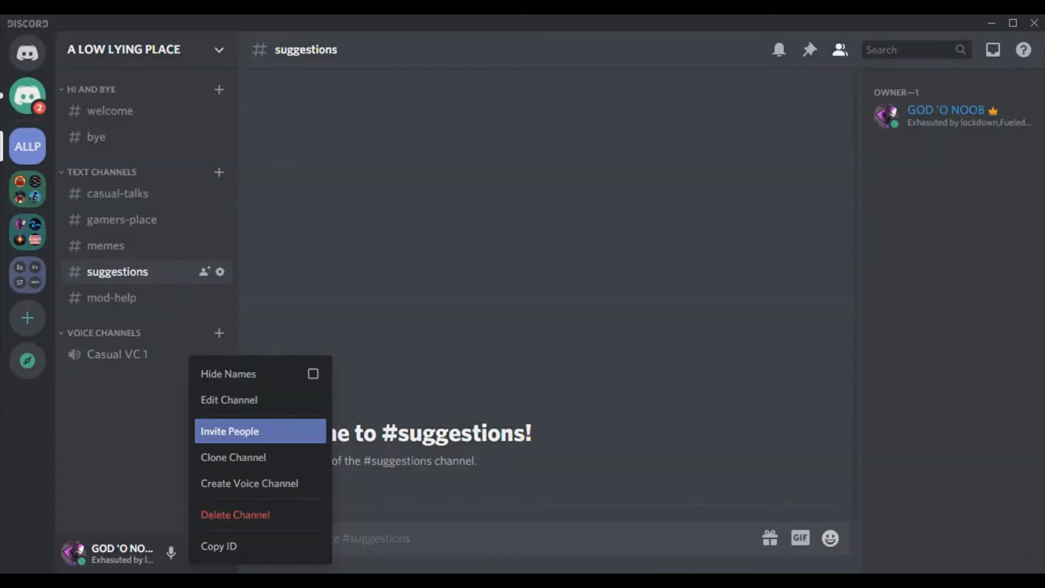
{"action": "left_click", "coordinate": [233, 458]}
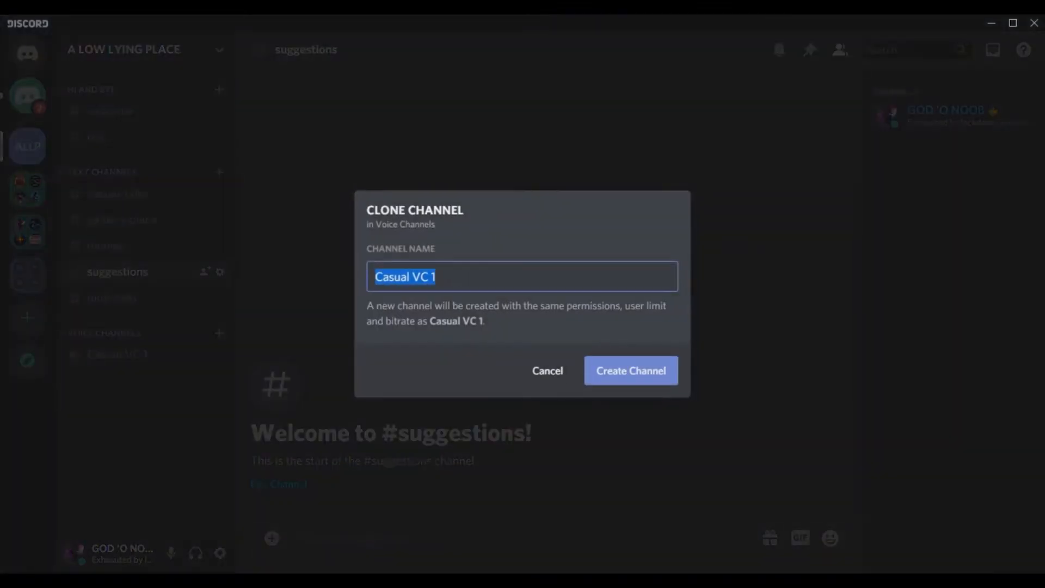
{"action": "left_click", "coordinate": [437, 277]}
{"action": "key", "text": "BackSpace"}
{"action": "type", "text": "2"}
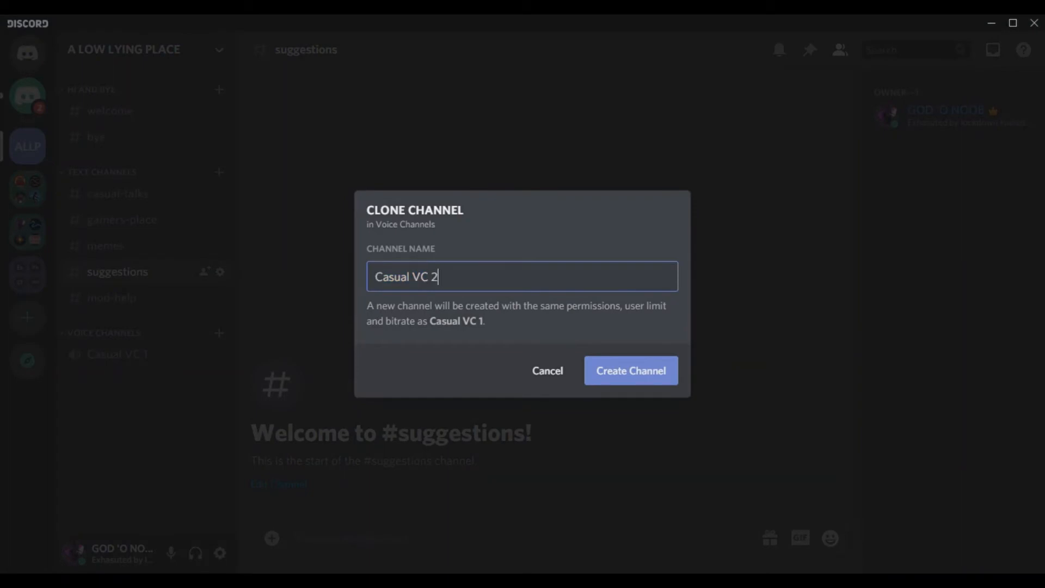
{"action": "left_click", "coordinate": [631, 370]}
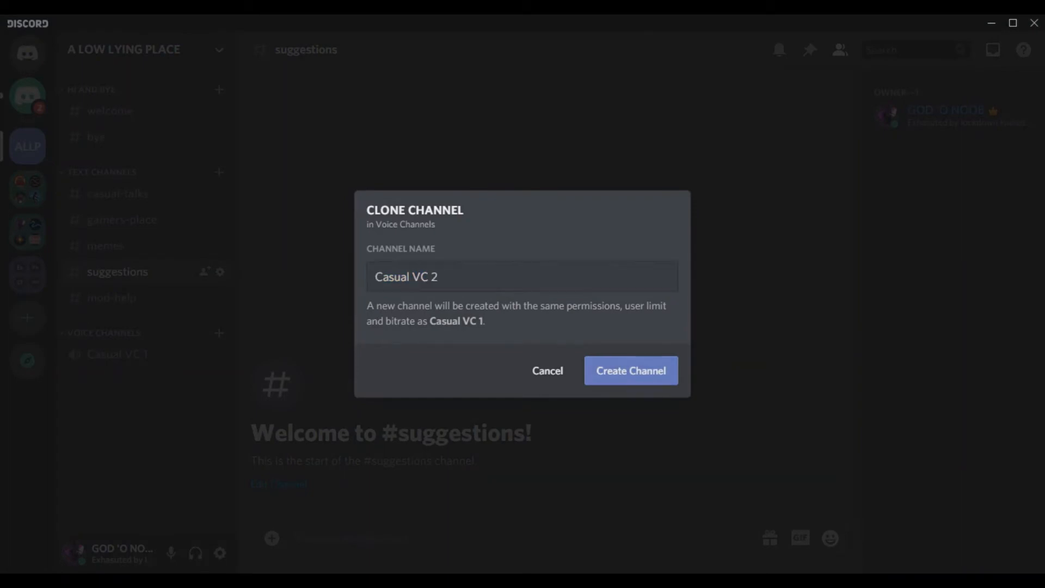
Step: Set the user limit of Casual VC 2 to 2 users, save it and leave the channel settings
{"action": "right_click", "coordinate": [121, 356]}
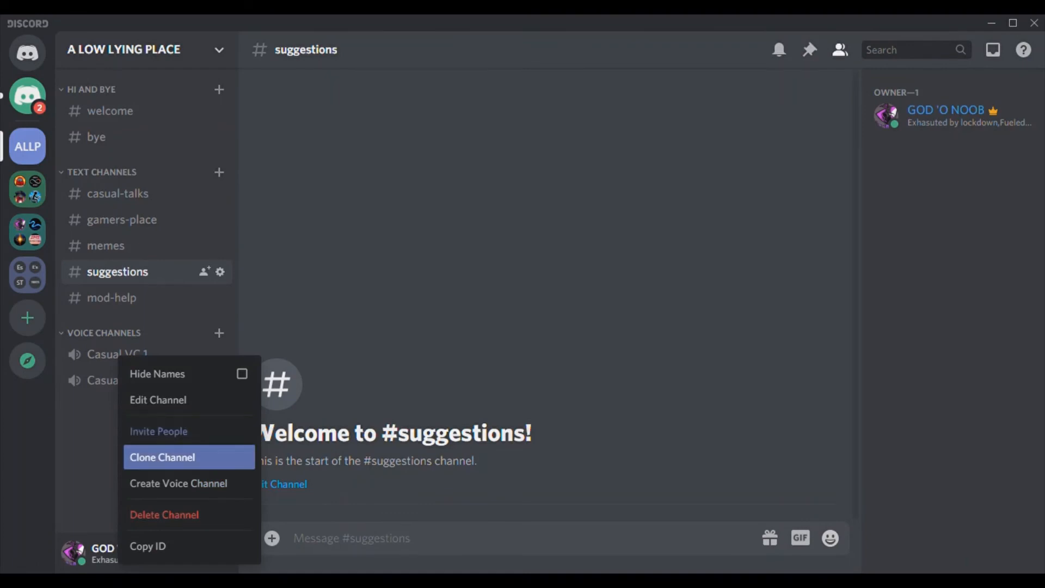
{"action": "left_click", "coordinate": [158, 399]}
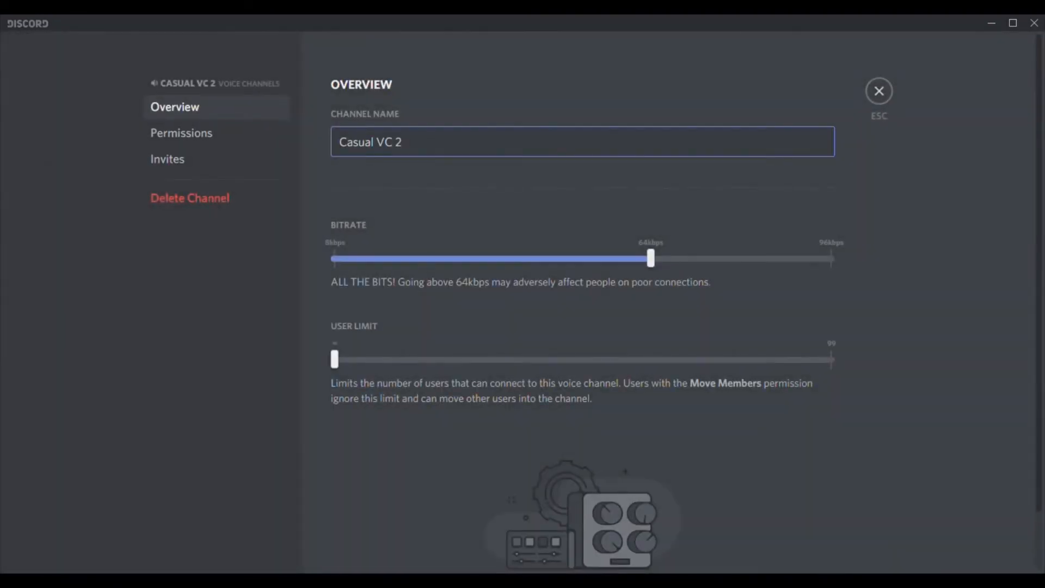
{"action": "left_click_drag", "start_coordinate": [334, 359], "coordinate": [345, 359]}
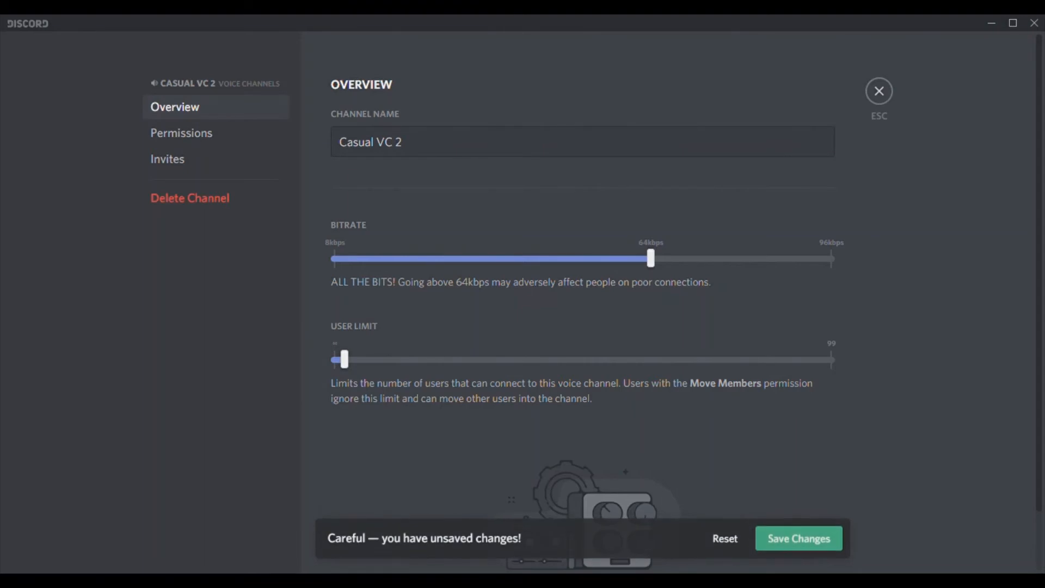
{"action": "left_click", "coordinate": [799, 538]}
{"action": "key", "text": "Escape"}
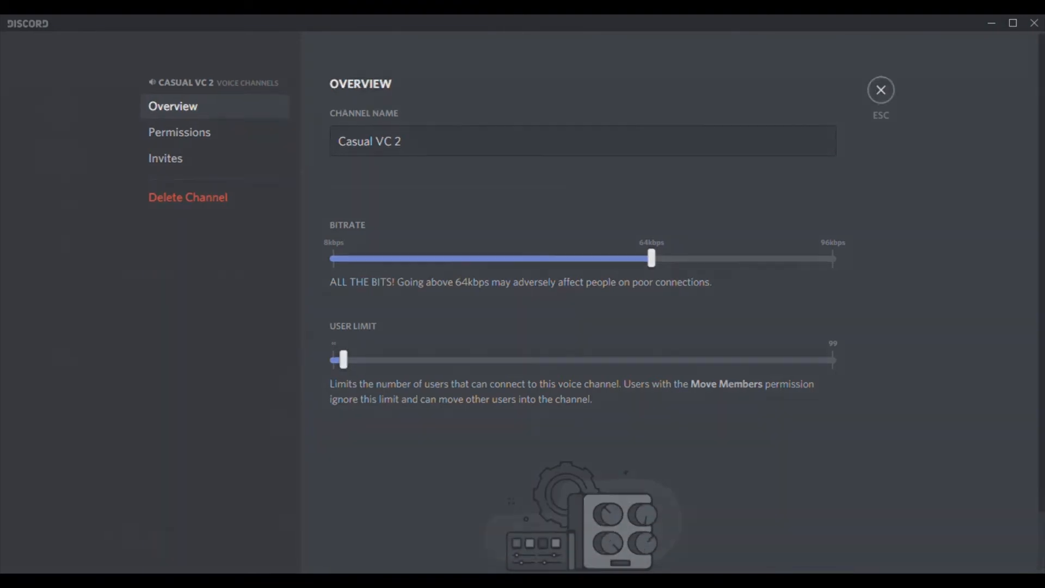
Step: Clone the Casual VC 2 voice channel under the name "Casual VC 3"
{"action": "right_click", "coordinate": [121, 380]}
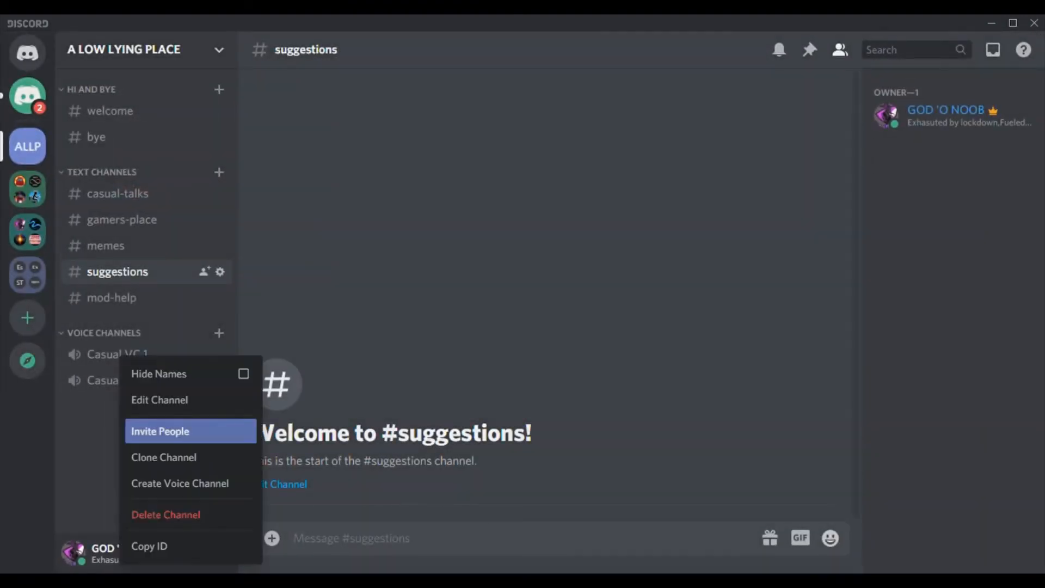
{"action": "left_click", "coordinate": [163, 457]}
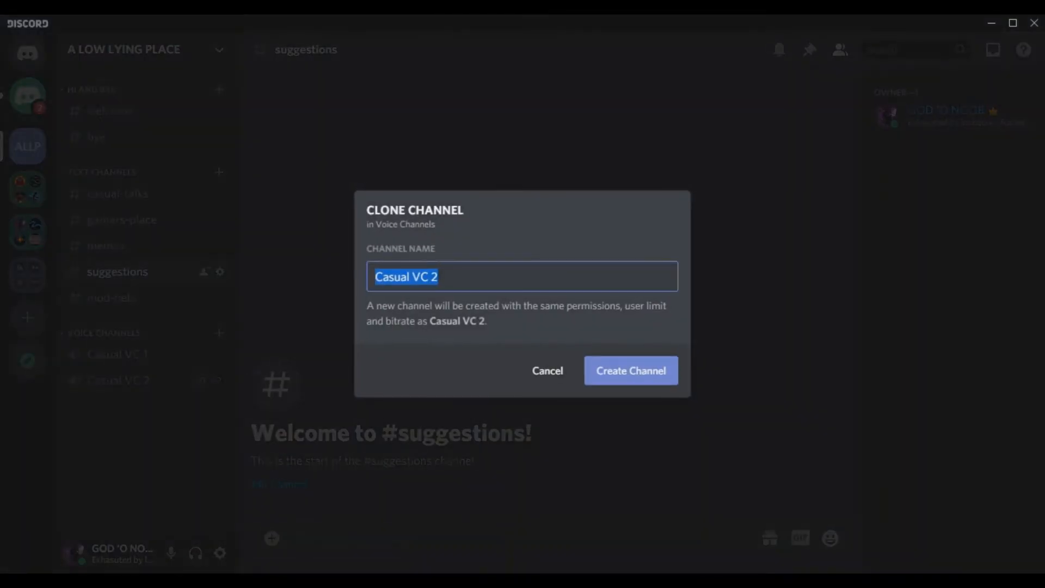
{"action": "left_click", "coordinate": [440, 277]}
{"action": "key", "text": "BackSpace"}
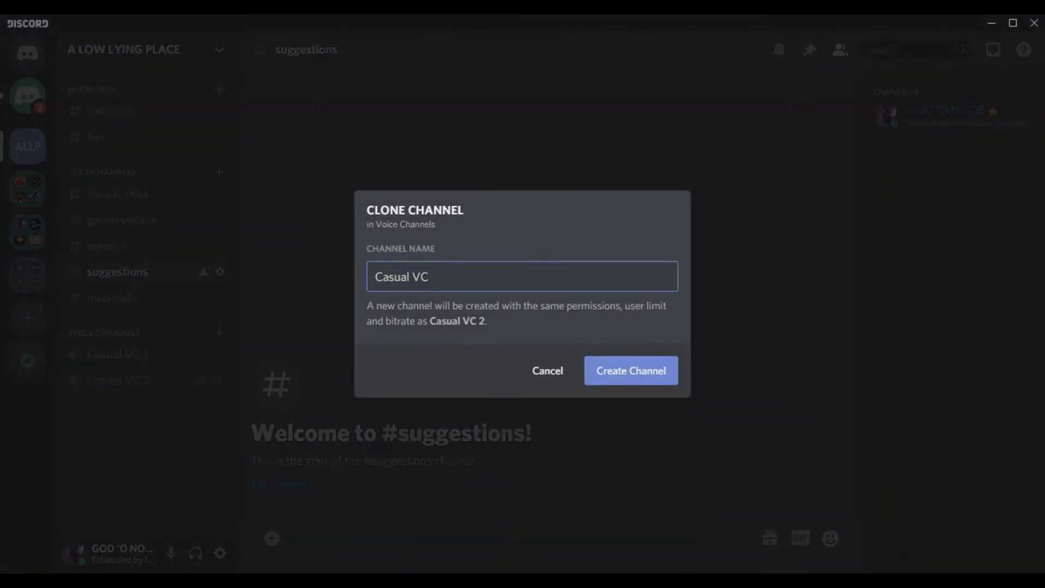
{"action": "type", "text": "3"}
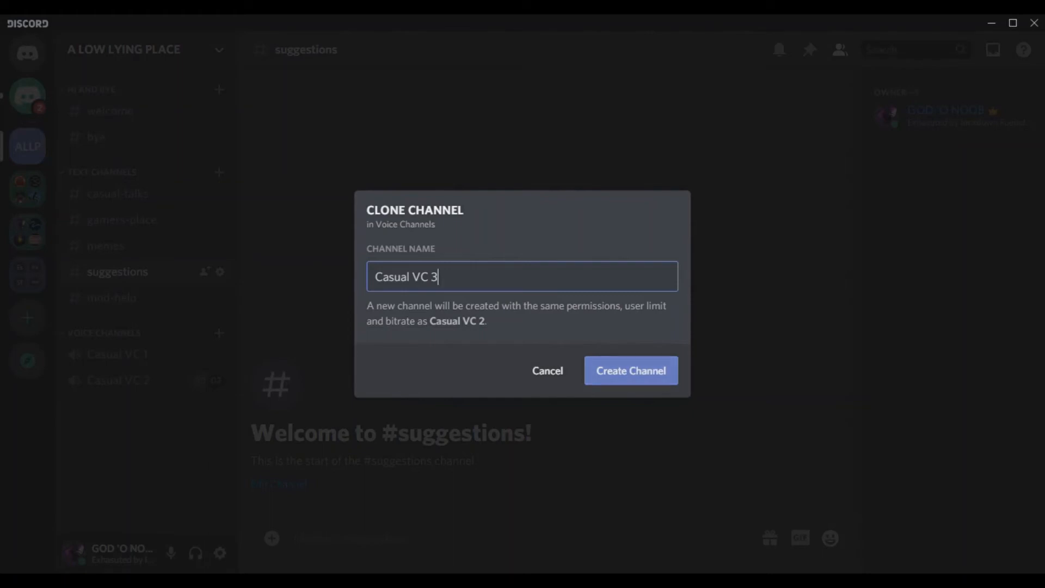
{"action": "left_click", "coordinate": [673, 361]}
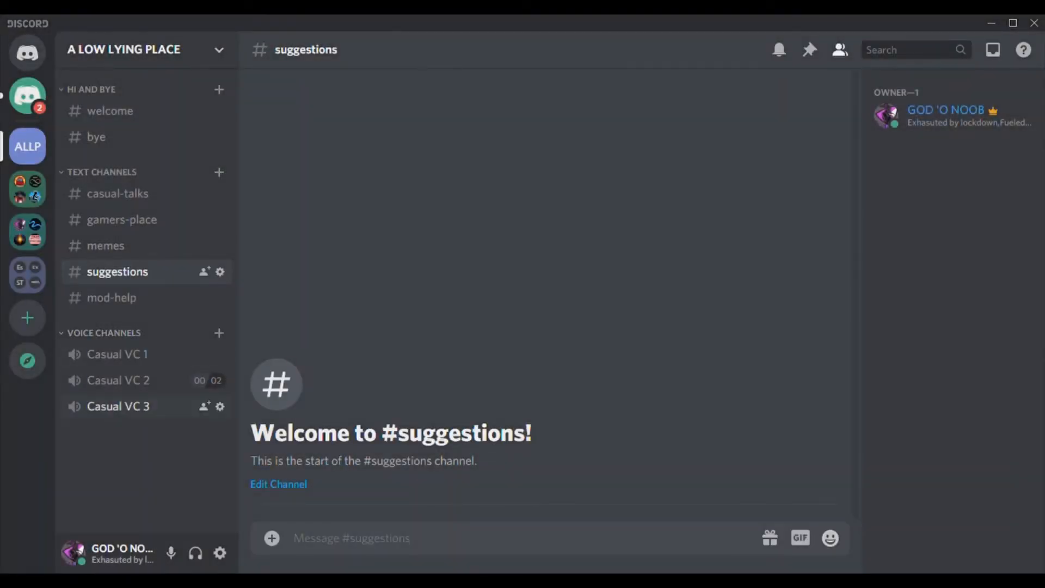
Step: Set the user limit of Casual VC 3 to 3 users, save it and leave the channel settings
{"action": "left_click", "coordinate": [220, 407]}
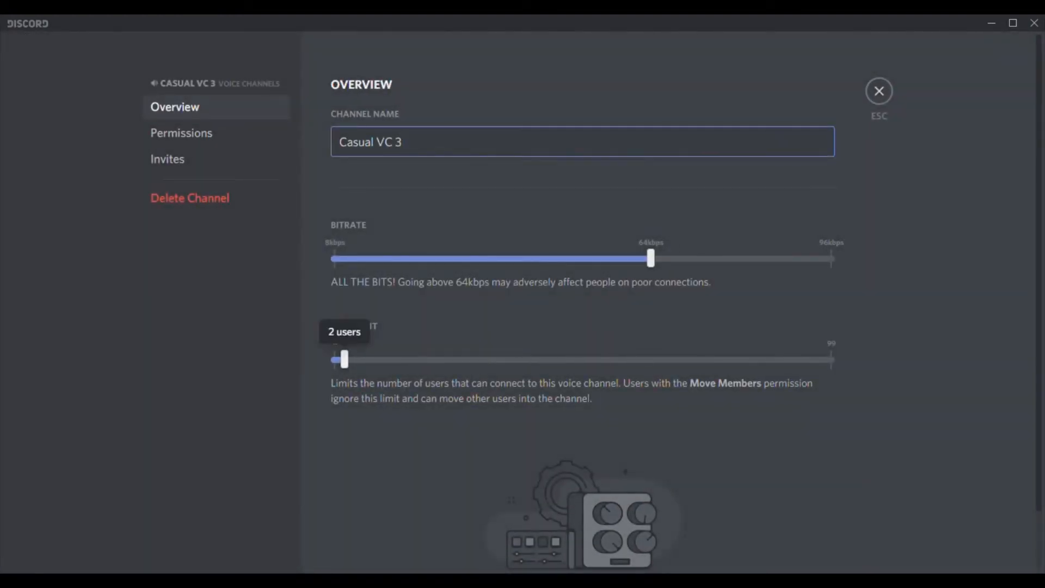
{"action": "left_click_drag", "start_coordinate": [344, 360], "coordinate": [350, 360]}
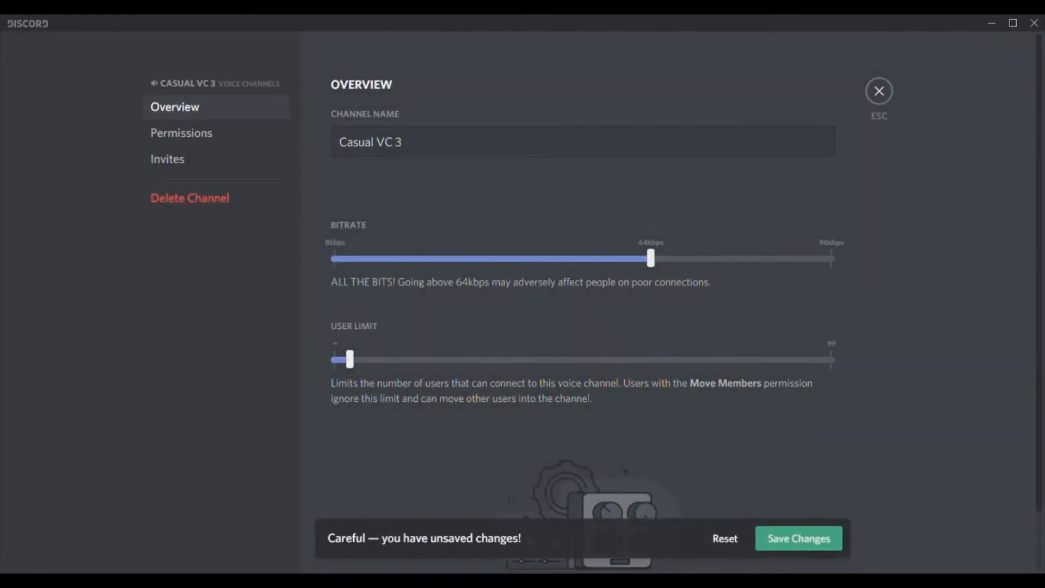
{"action": "left_click", "coordinate": [800, 539]}
{"action": "key", "text": "Escape"}
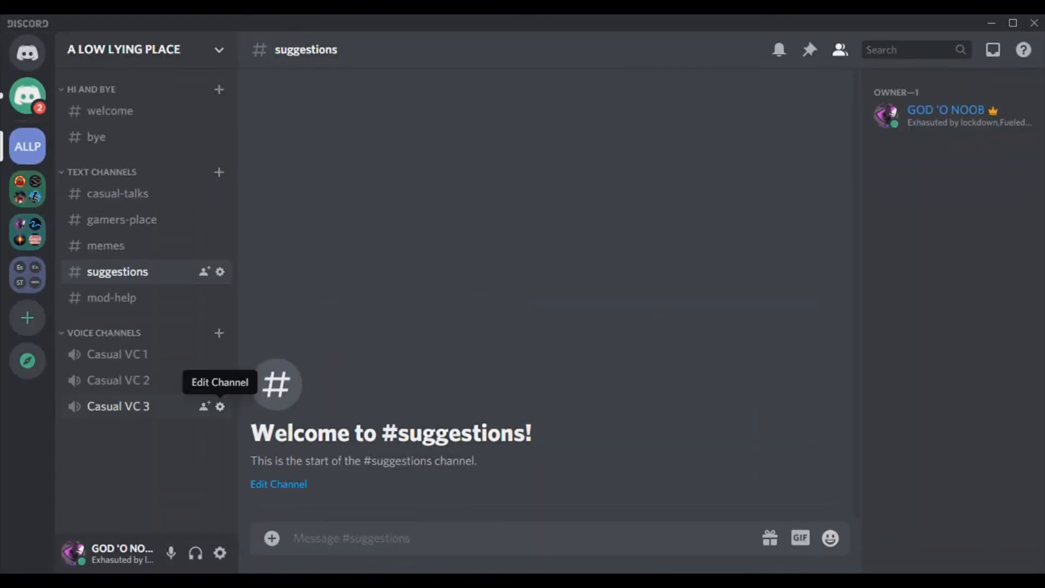
{"action": "left_click", "coordinate": [220, 406]}
{"action": "key", "text": "Escape"}
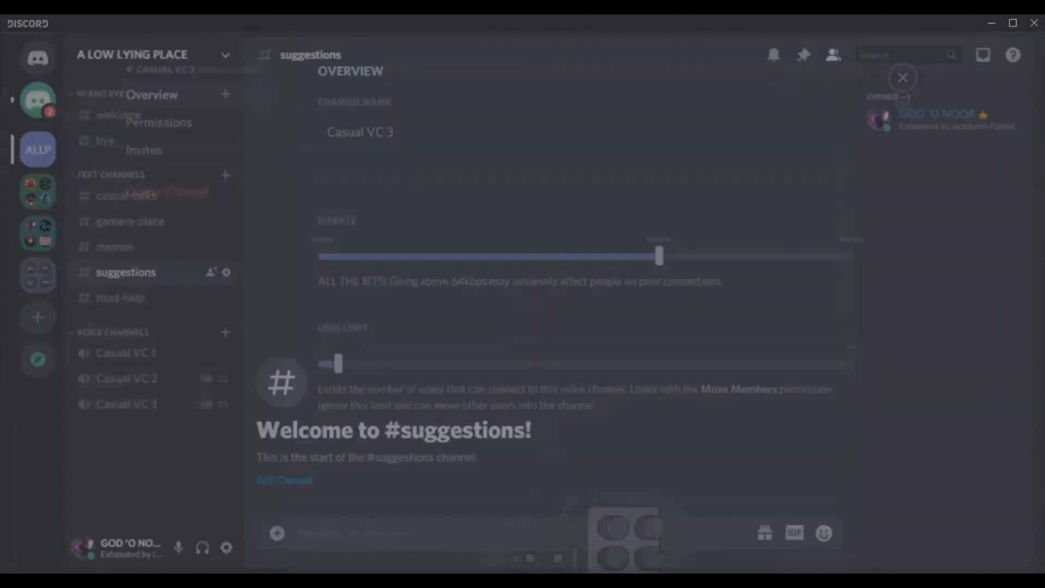
Step: Clone the Casual VC 3 voice channel under the name "Casual VC 4"
{"action": "right_click", "coordinate": [130, 406]}
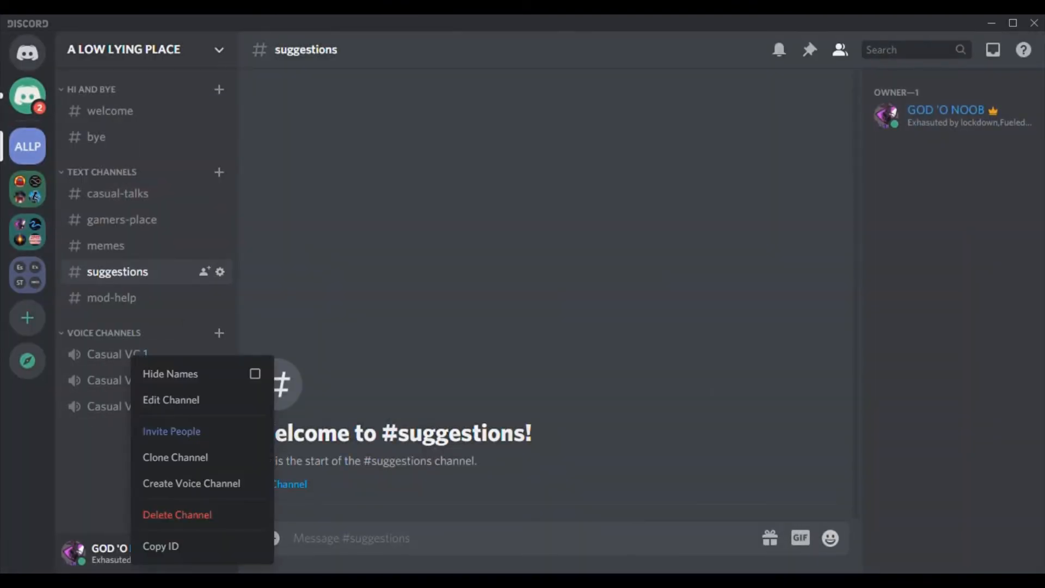
{"action": "left_click", "coordinate": [175, 457]}
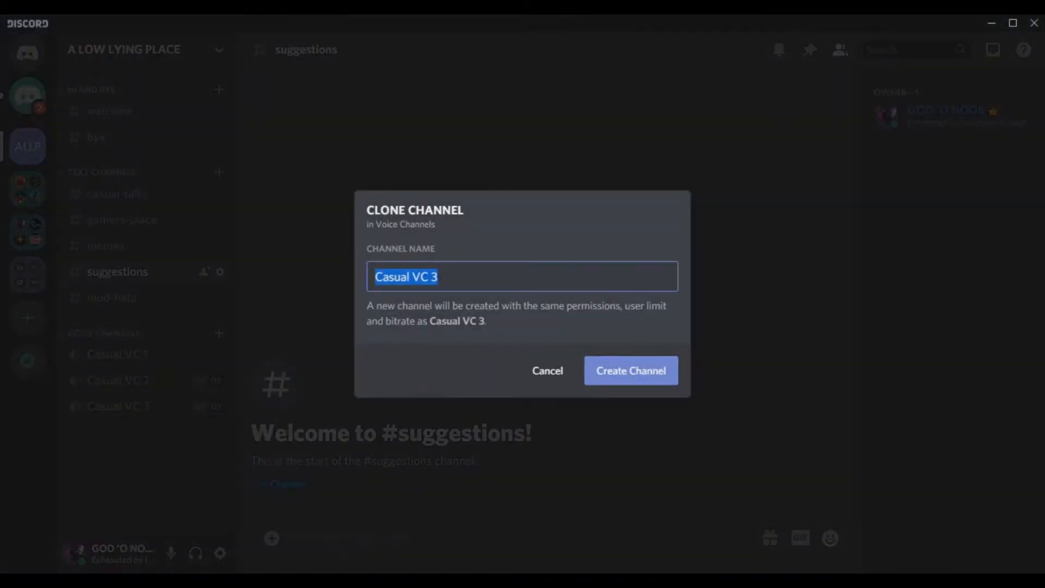
{"action": "key", "text": "Right"}
{"action": "key", "text": "BackSpace"}
{"action": "type", "text": "3"}
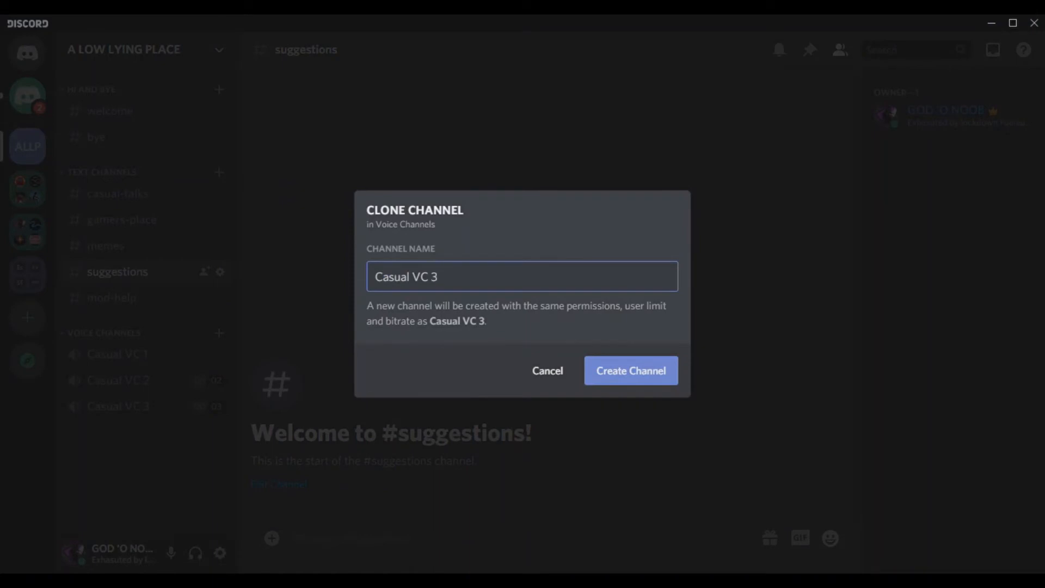
{"action": "key", "text": "BackSpace"}
{"action": "type", "text": "4"}
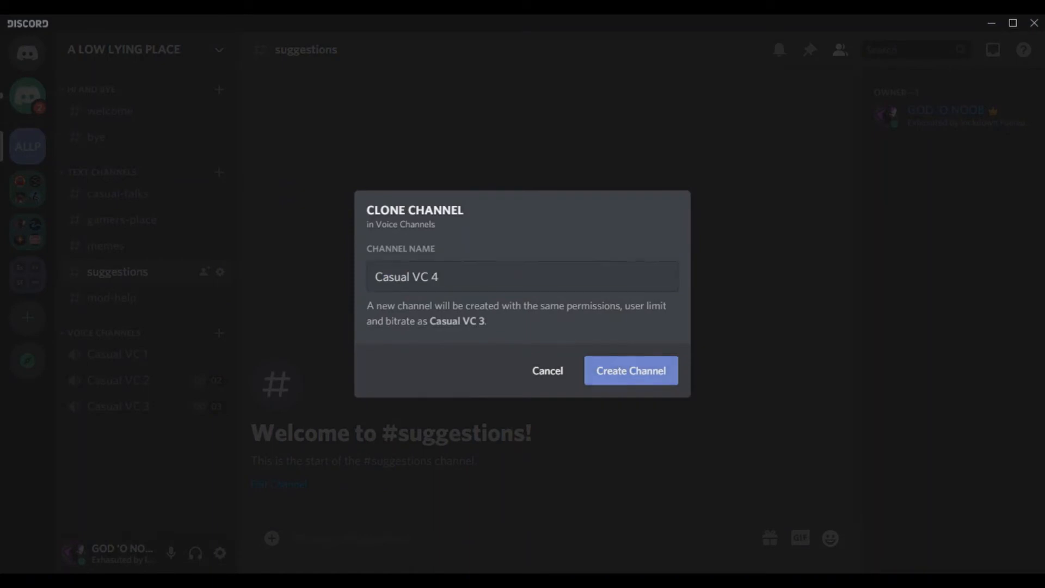
{"action": "key", "text": "Return"}
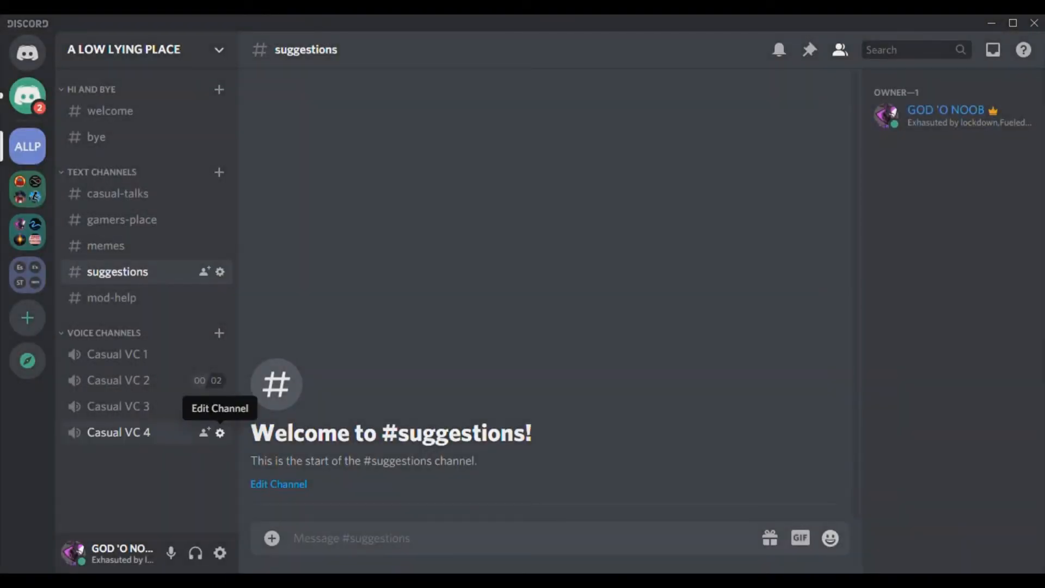
Step: Set the user limit of Casual VC 4 to 4 users, save it and leave the channel settings
{"action": "left_click", "coordinate": [220, 433]}
{"action": "left_click_drag", "start_coordinate": [350, 359], "coordinate": [354, 359]}
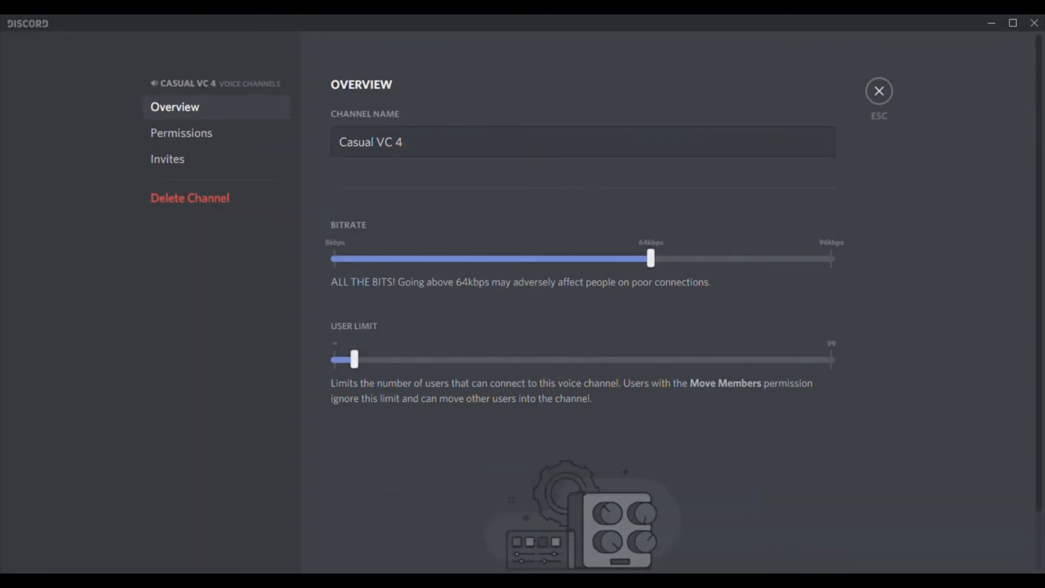
{"action": "left_click", "coordinate": [879, 91]}
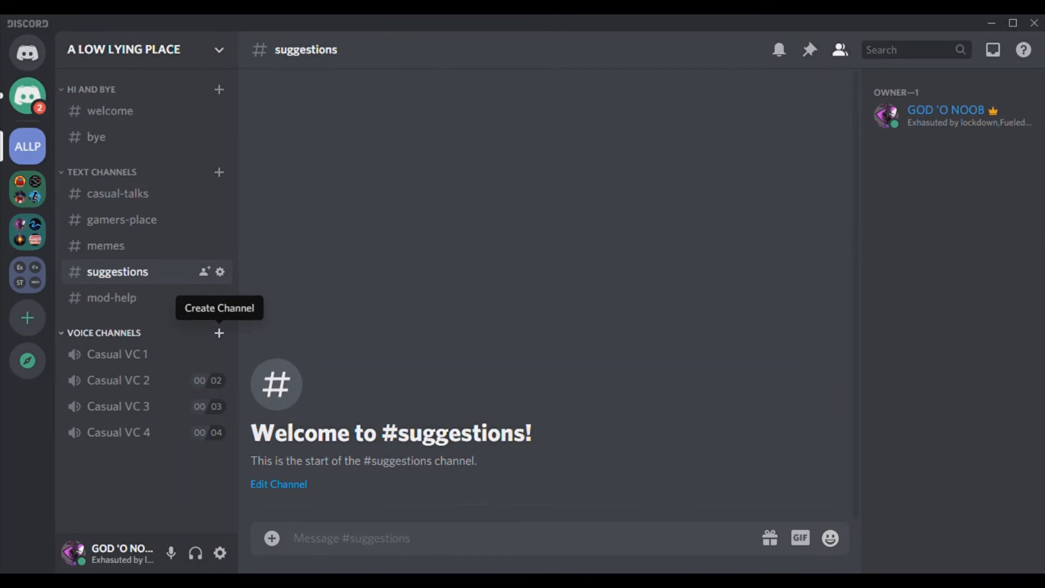
{"action": "right_click", "coordinate": [179, 348]}
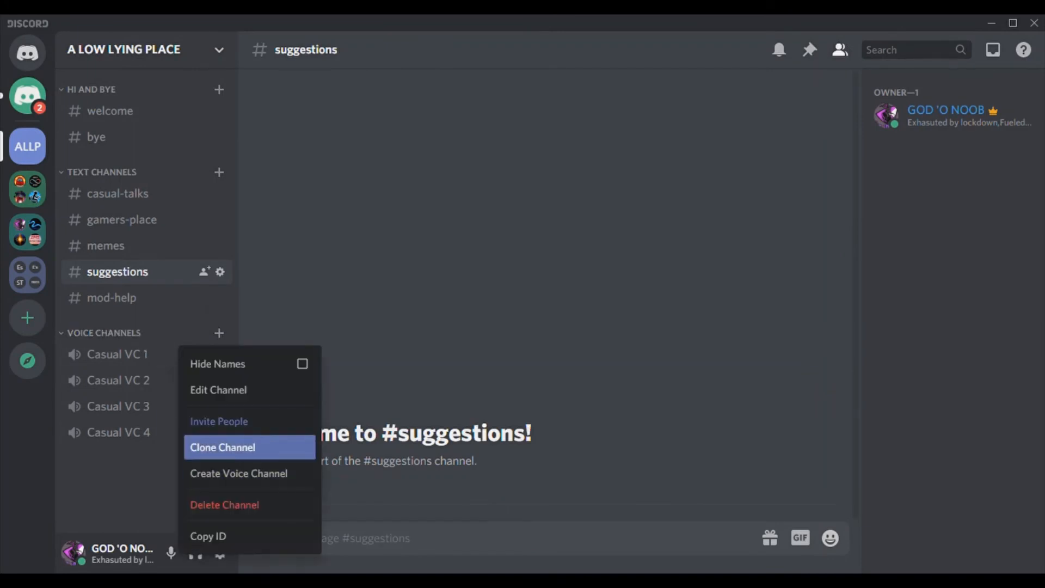
{"action": "left_click", "coordinate": [223, 390]}
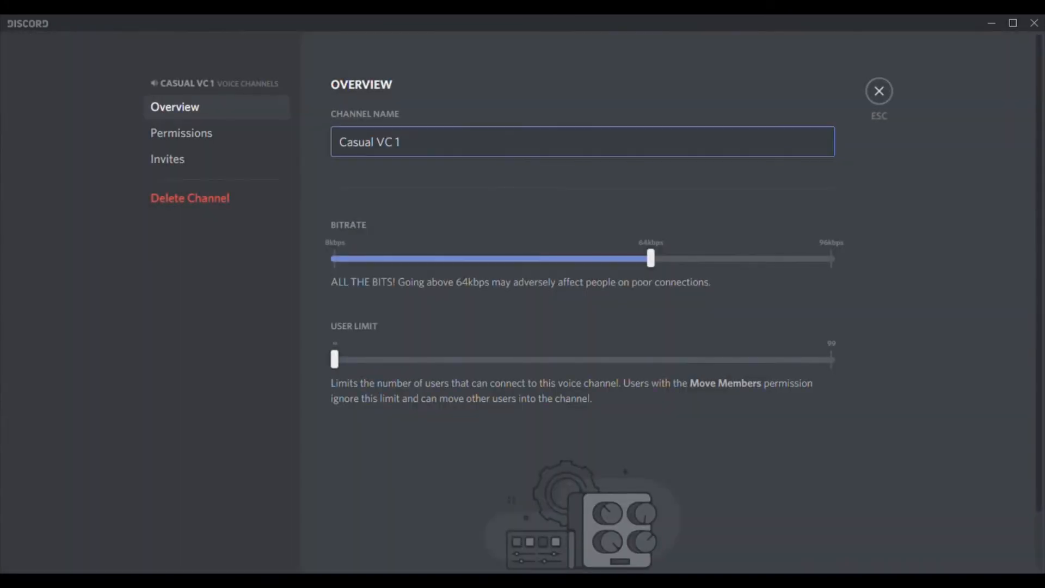
{"action": "key", "text": "Escape"}
Step: Clone the Casual VC 1 voice channel under the name "Music Room"
{"action": "right_click", "coordinate": [125, 354]}
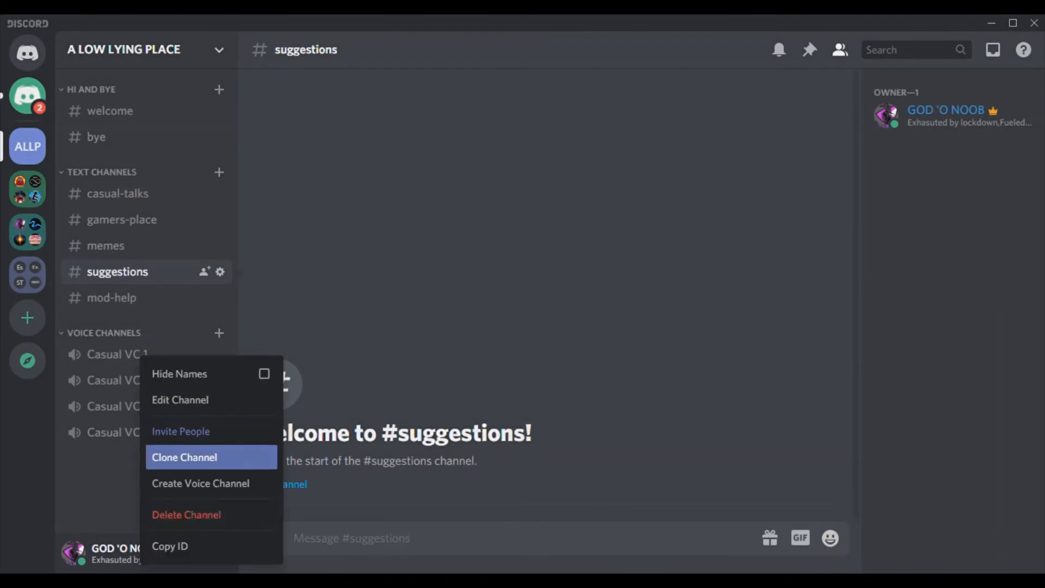
{"action": "left_click", "coordinate": [164, 456]}
{"action": "key", "text": "BackSpace"}
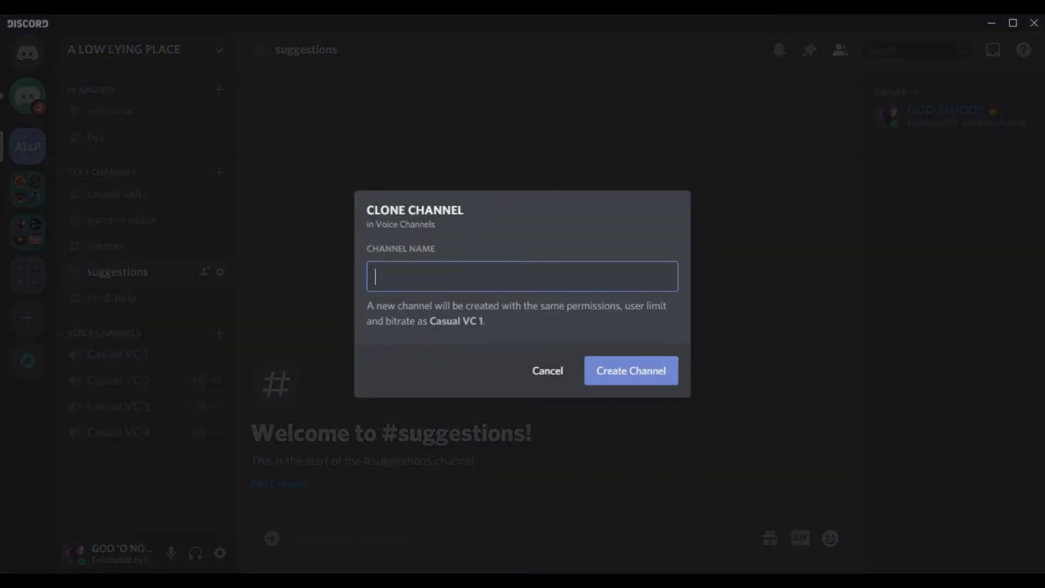
{"action": "type", "text": "Music Room"}
{"action": "key", "text": "Return"}
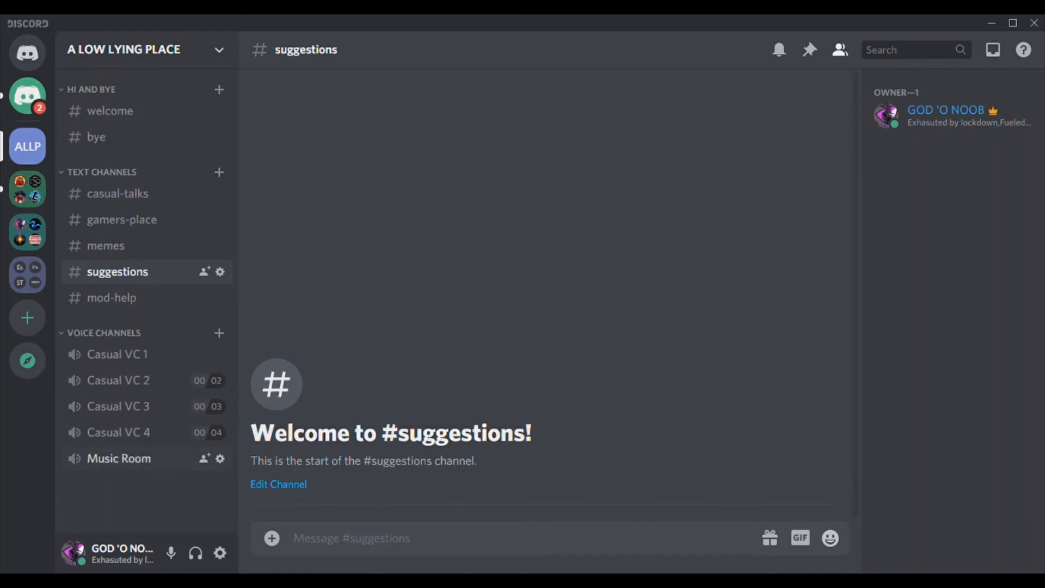
Step: Clone the Music Room voice channel under the name "Music Room 2"
{"action": "right_click", "coordinate": [160, 459]}
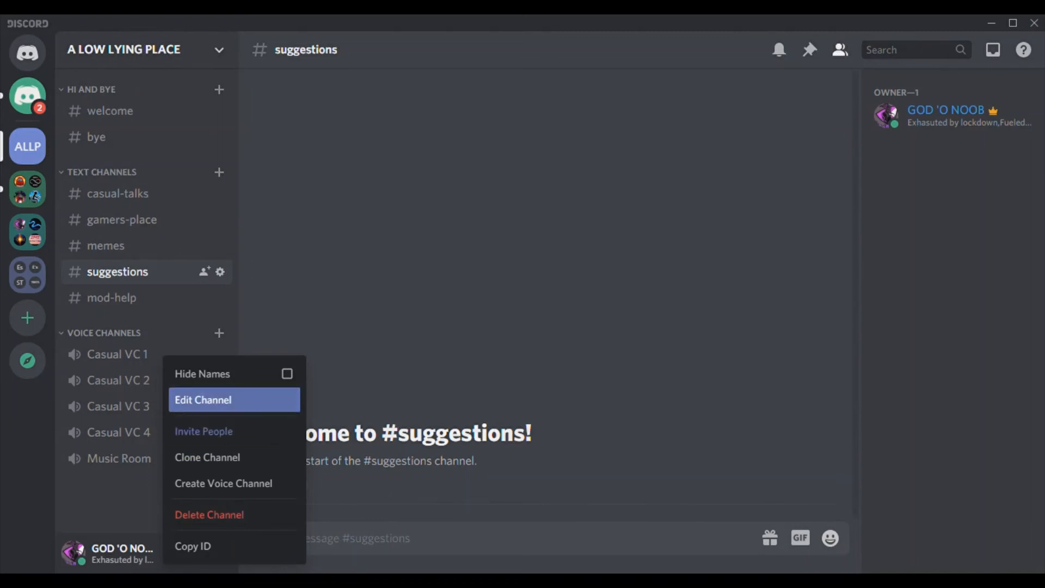
{"action": "left_click", "coordinate": [207, 458]}
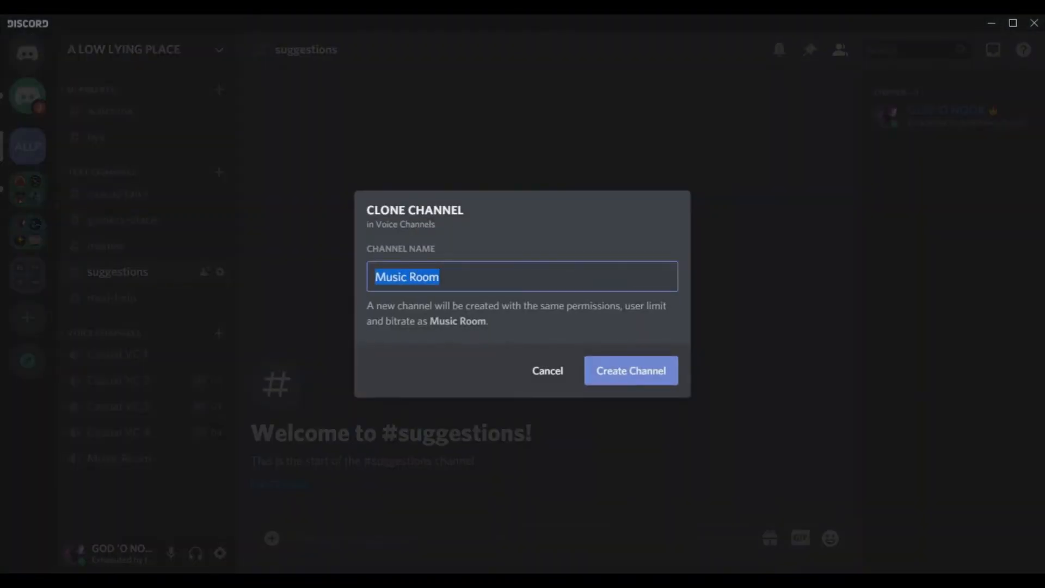
{"action": "key", "text": "End"}
{"action": "type", "text": "2"}
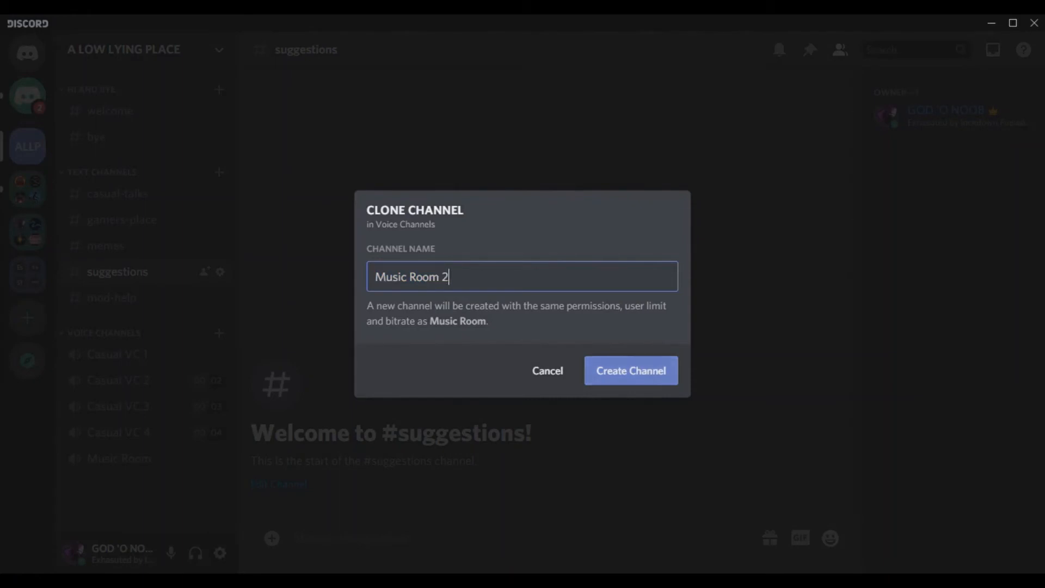
{"action": "key", "text": "Return"}
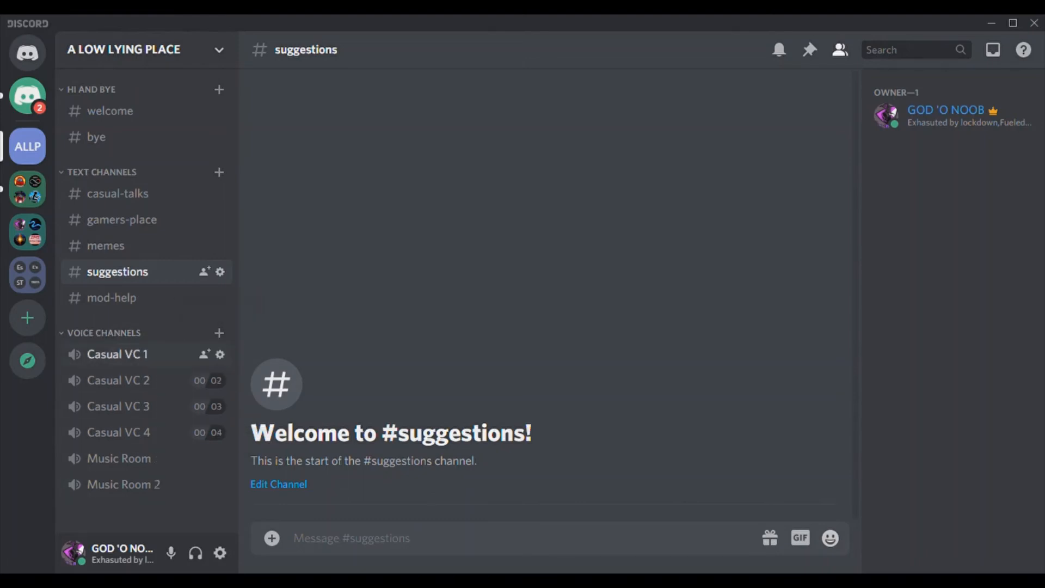
Step: Clone the Casual VC 1 voice channel under the name "CSGO"
{"action": "right_click", "coordinate": [177, 355]}
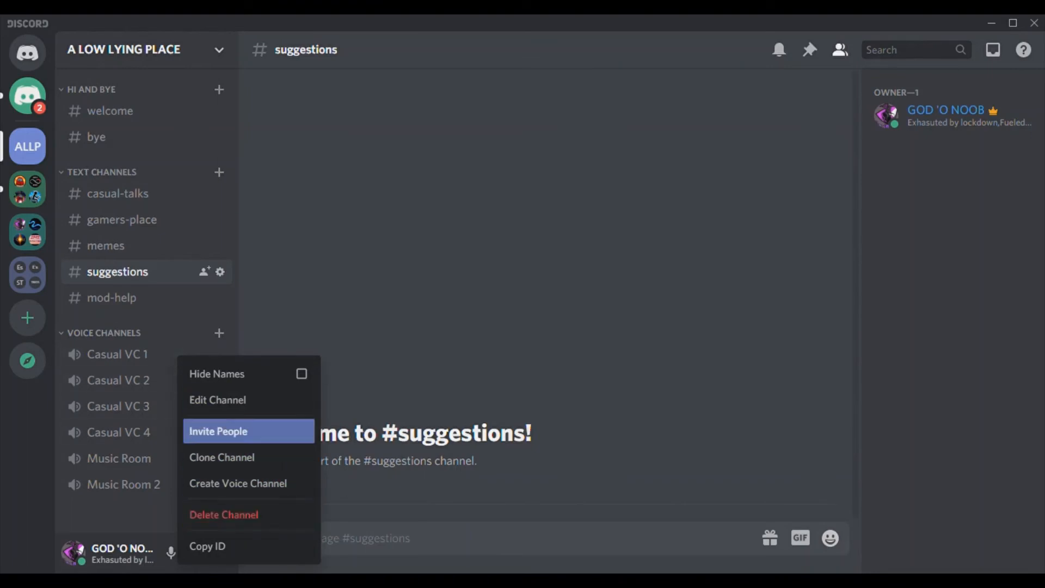
{"action": "left_click", "coordinate": [222, 457]}
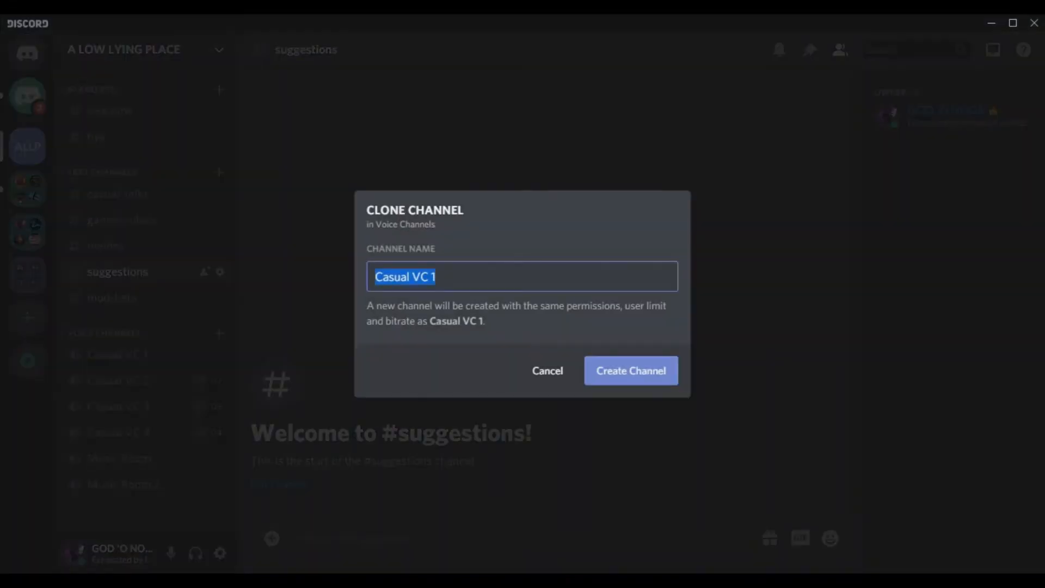
{"action": "key", "text": "BackSpace"}
{"action": "type", "text": "Gaming"}
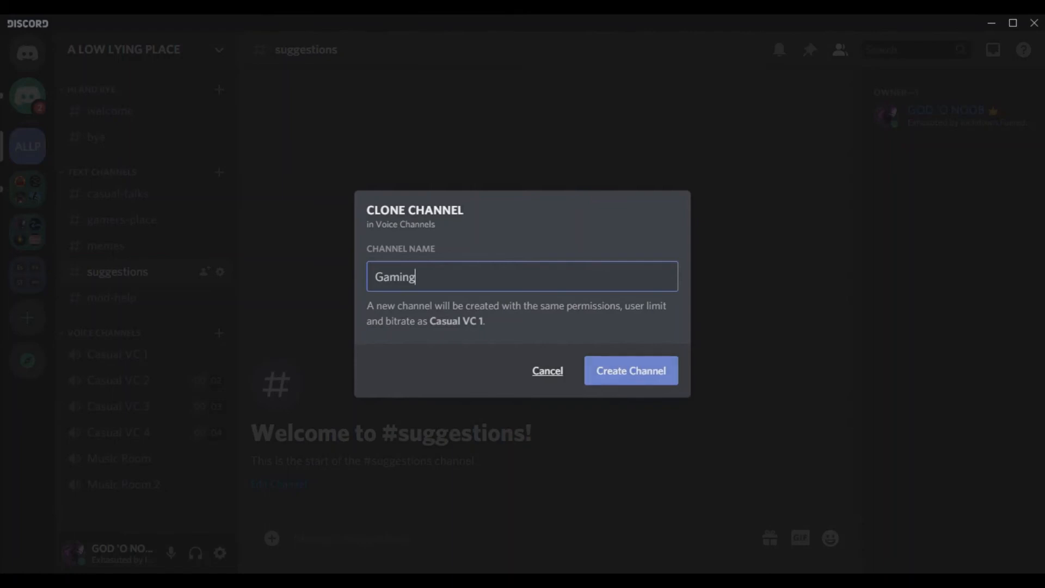
{"action": "key", "text": "BackSpace"}
{"action": "key", "text": "BackSpace"}
{"action": "key", "text": "BackSpace"}
{"action": "key", "text": "BackSpace"}
{"action": "key", "text": "BackSpace"}
{"action": "key", "text": "BackSpace"}
{"action": "type", "text": "CSGO"}
{"action": "left_click", "coordinate": [631, 370]}
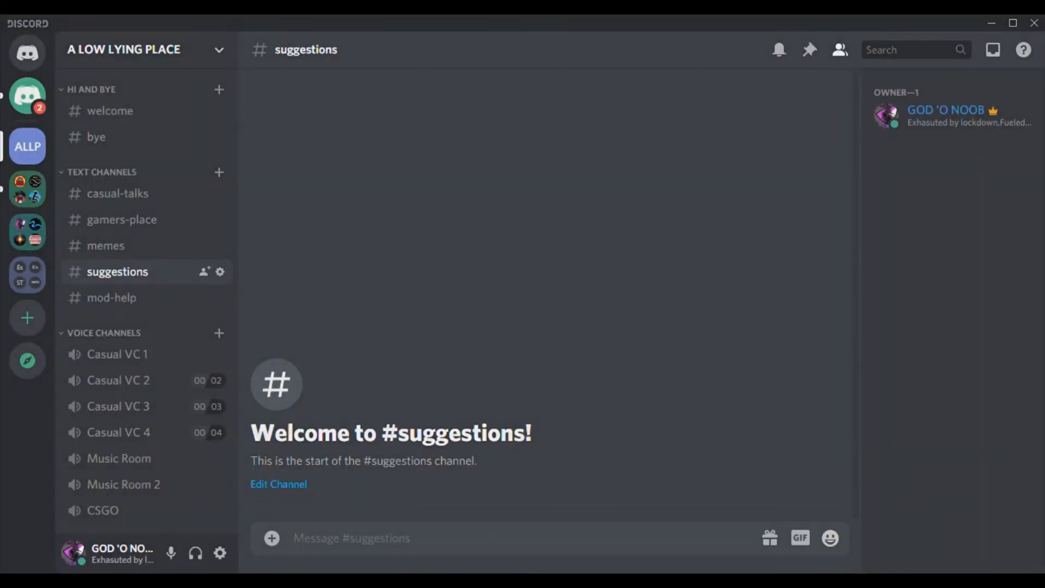
Step: Set the user limit of the CSGO voice channel to 5 users, save it and leave the channel settings
{"action": "scroll", "coordinate": [147, 485], "scroll_direction": "down", "scroll_amount": 1}
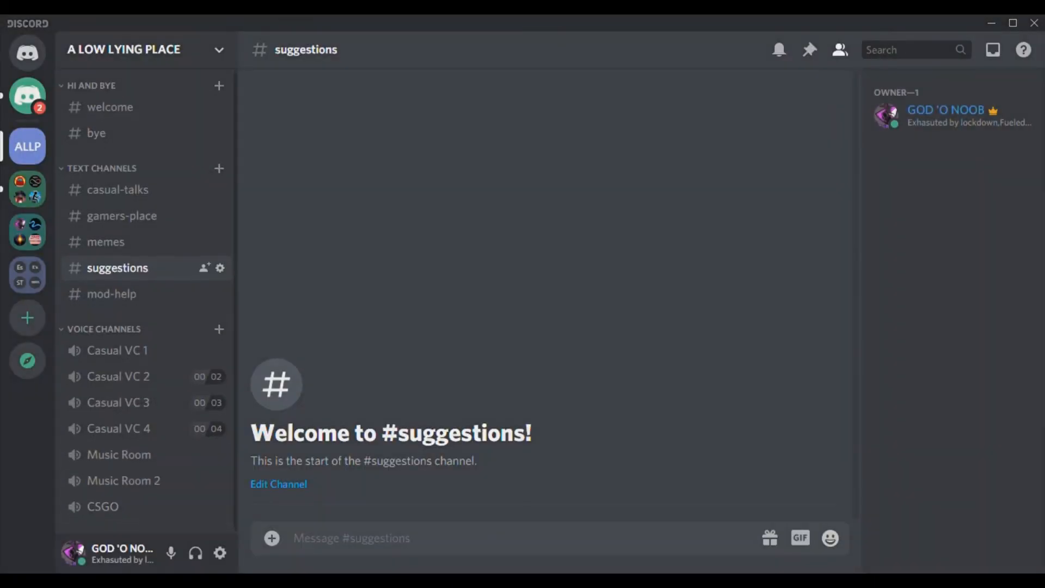
{"action": "right_click", "coordinate": [155, 506]}
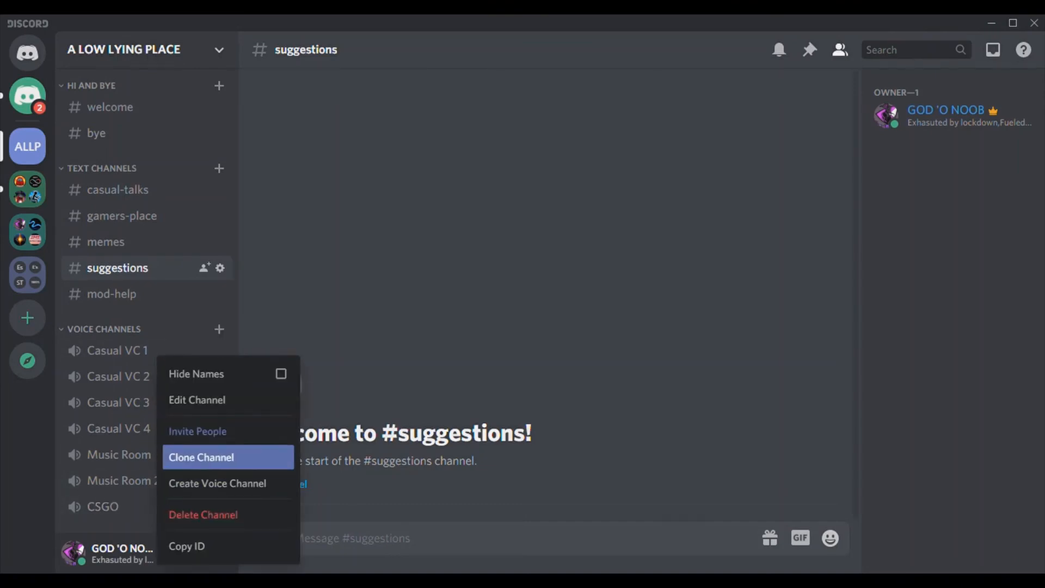
{"action": "left_click", "coordinate": [207, 400]}
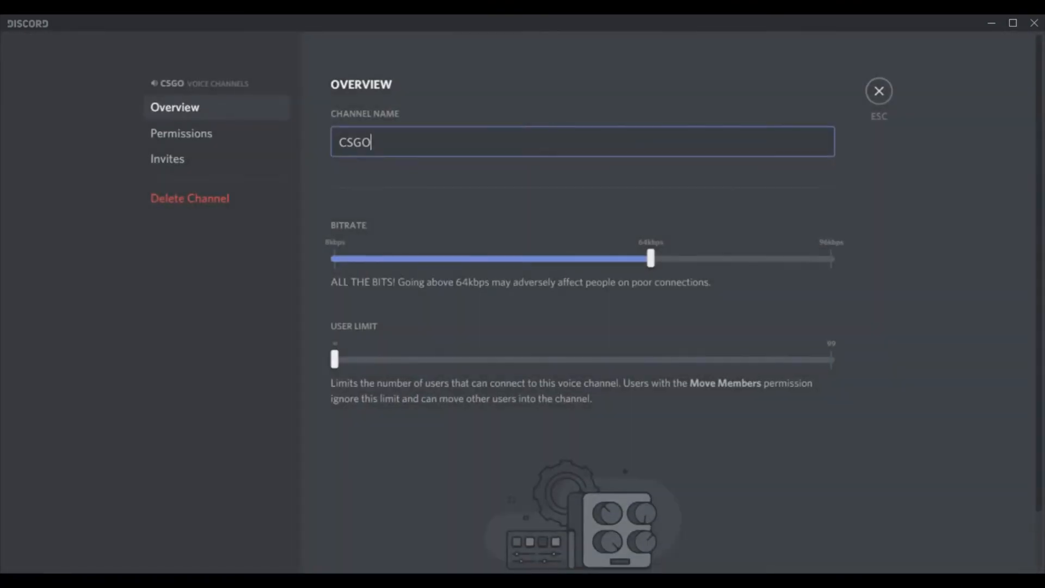
{"action": "left_click_drag", "start_coordinate": [334, 359], "coordinate": [360, 359]}
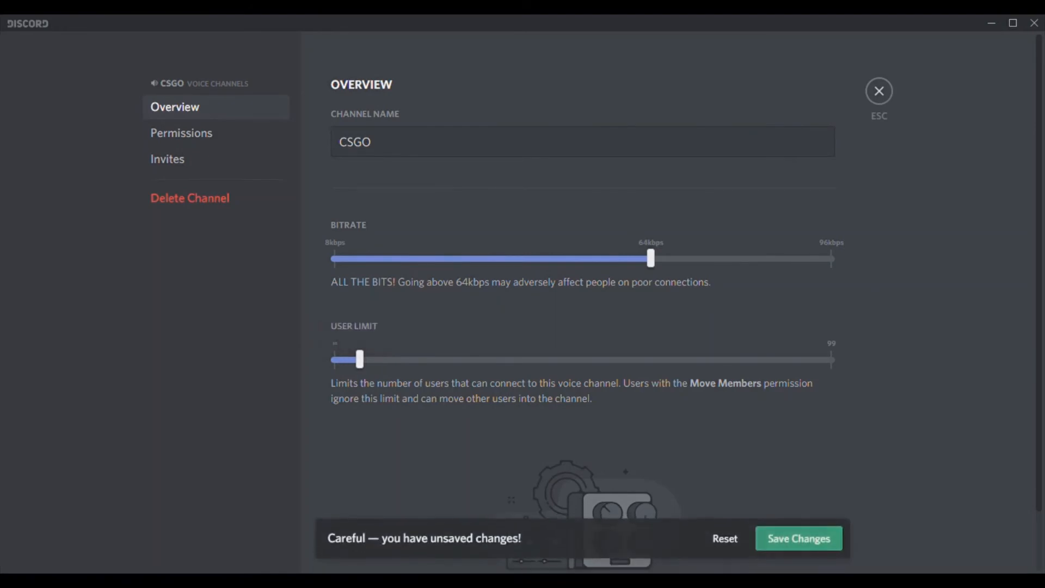
{"action": "left_click", "coordinate": [799, 538]}
{"action": "left_click", "coordinate": [880, 91]}
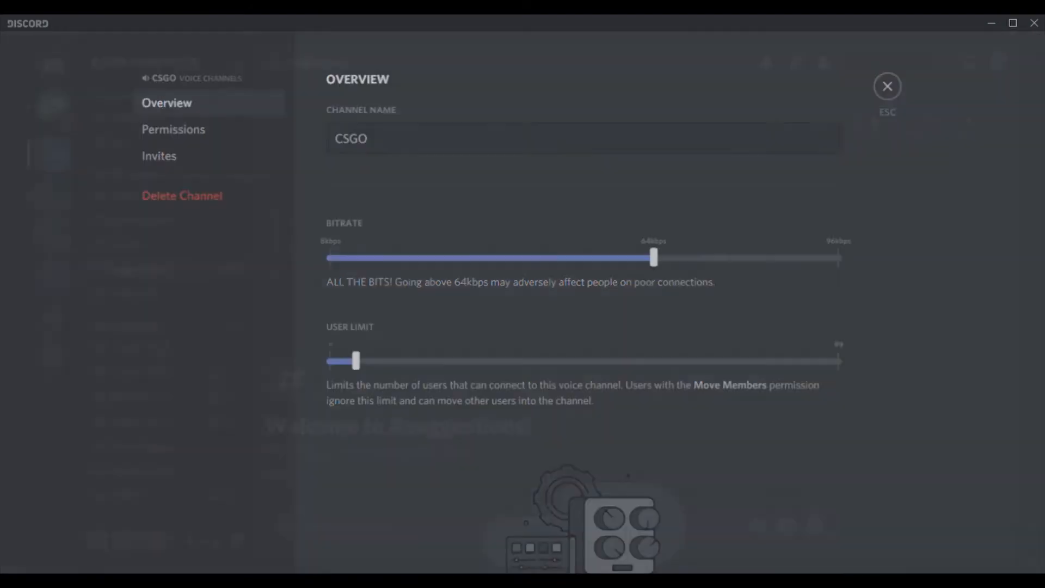
Step: Clone the CSGO voice channel under the name "CSGO 2"
{"action": "right_click", "coordinate": [123, 507]}
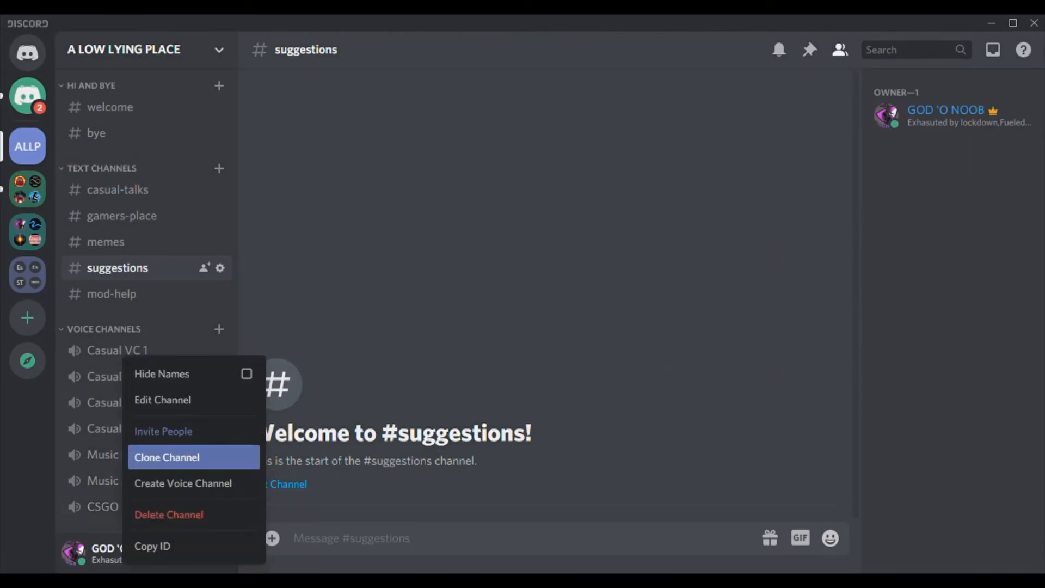
{"action": "left_click", "coordinate": [166, 457]}
{"action": "key", "text": "End"}
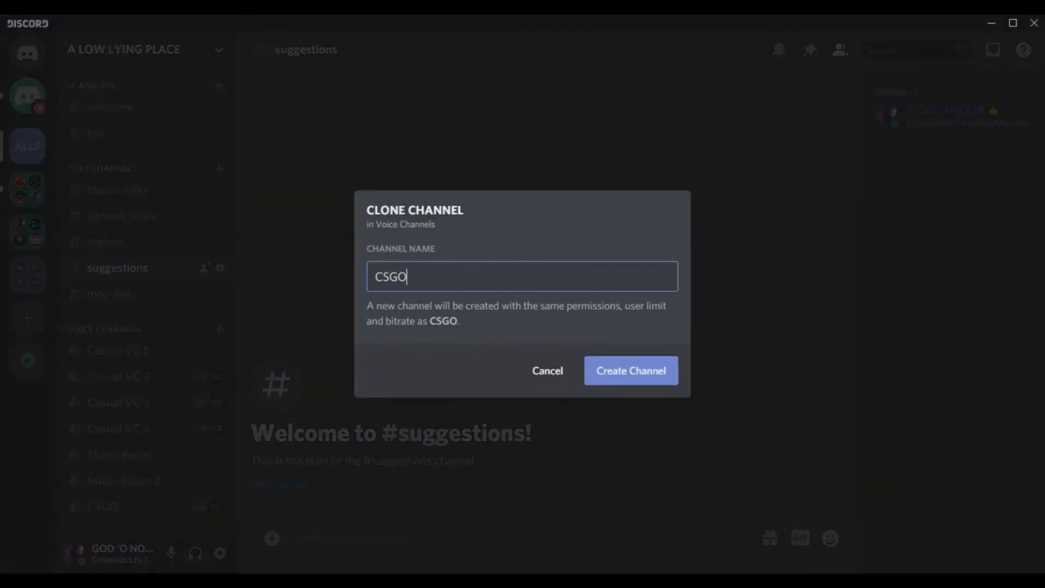
{"action": "type", "text": "2"}
{"action": "key", "text": "Return"}
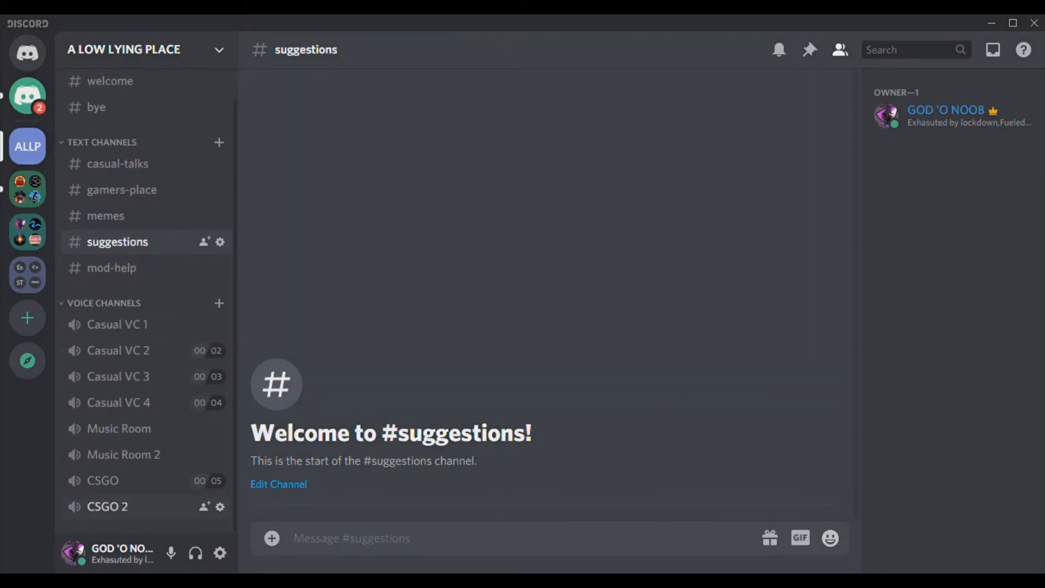
Step: Clone the CSGO 2 voice channel under the name "Minecraft"
{"action": "right_click", "coordinate": [98, 506]}
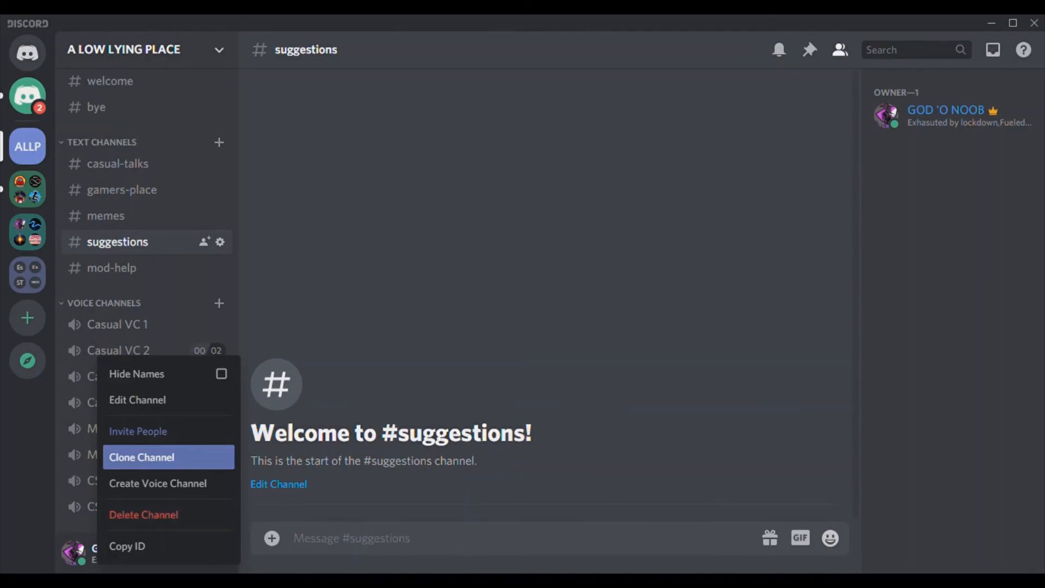
{"action": "left_click", "coordinate": [141, 457]}
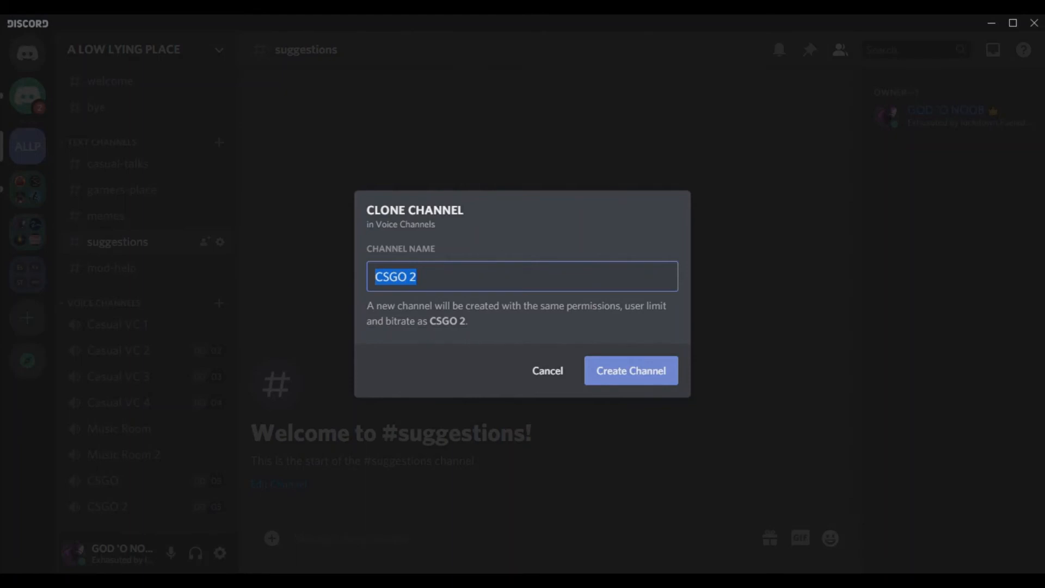
{"action": "key", "text": "BackSpace"}
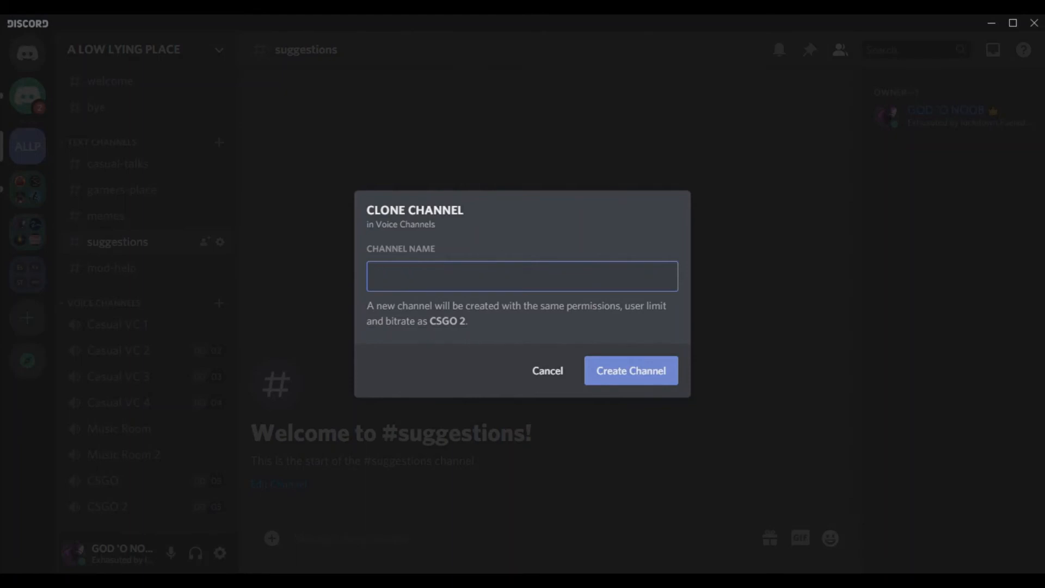
{"action": "type", "text": "Minecraft"}
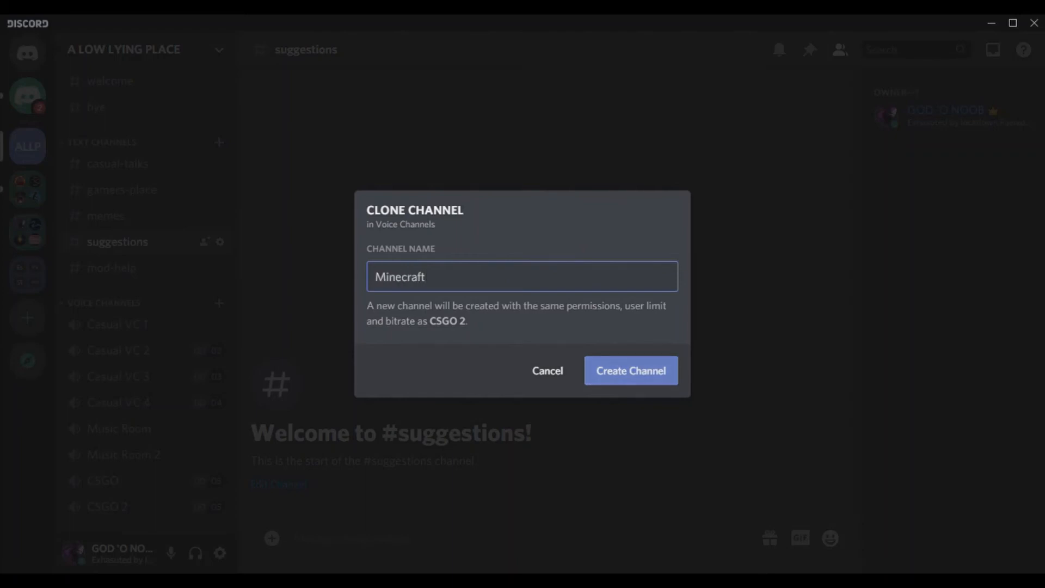
{"action": "key", "text": "Return"}
{"action": "scroll", "coordinate": [204, 480], "scroll_direction": "down", "scroll_amount": 1}
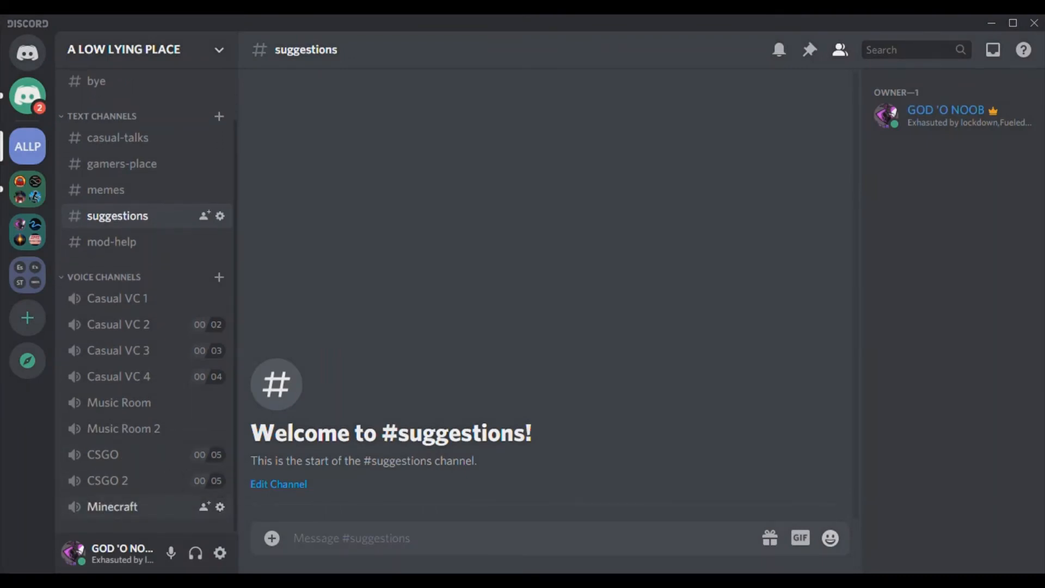
{"action": "right_click", "coordinate": [162, 506]}
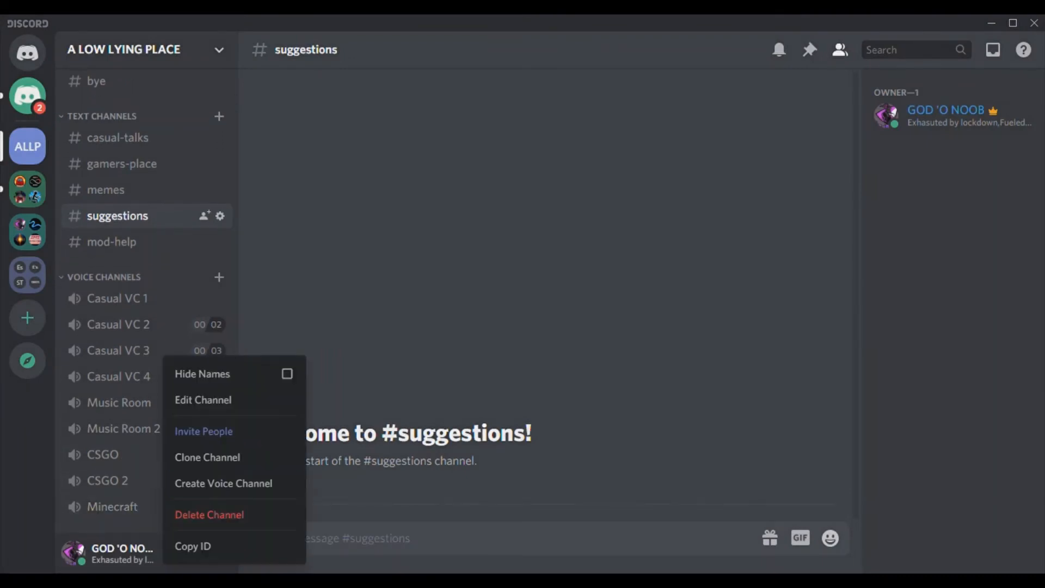
{"action": "left_click", "coordinate": [234, 458]}
{"action": "key", "text": "Return"}
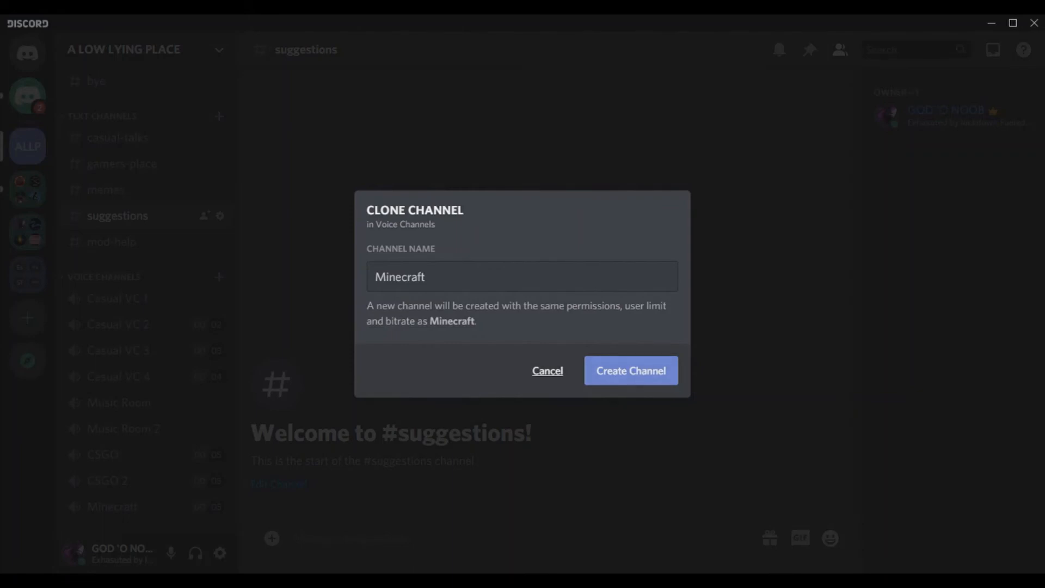
{"action": "left_click", "coordinate": [548, 371]}
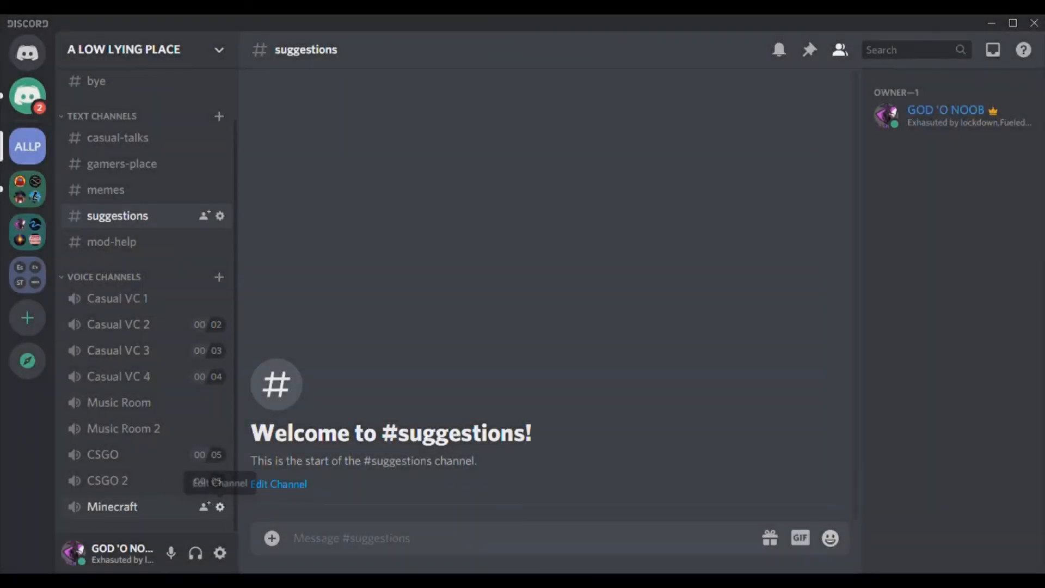
Step: Set the user limit of the Minecraft voice channel to unlimited, save it and leave the channel settings
{"action": "left_click", "coordinate": [220, 507]}
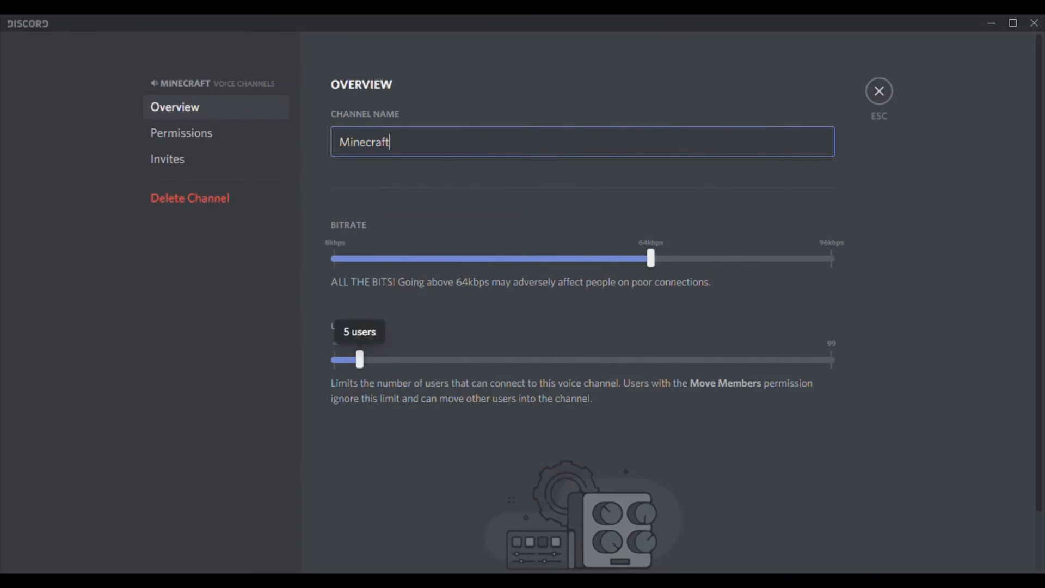
{"action": "left_click_drag", "start_coordinate": [359, 359], "coordinate": [334, 359]}
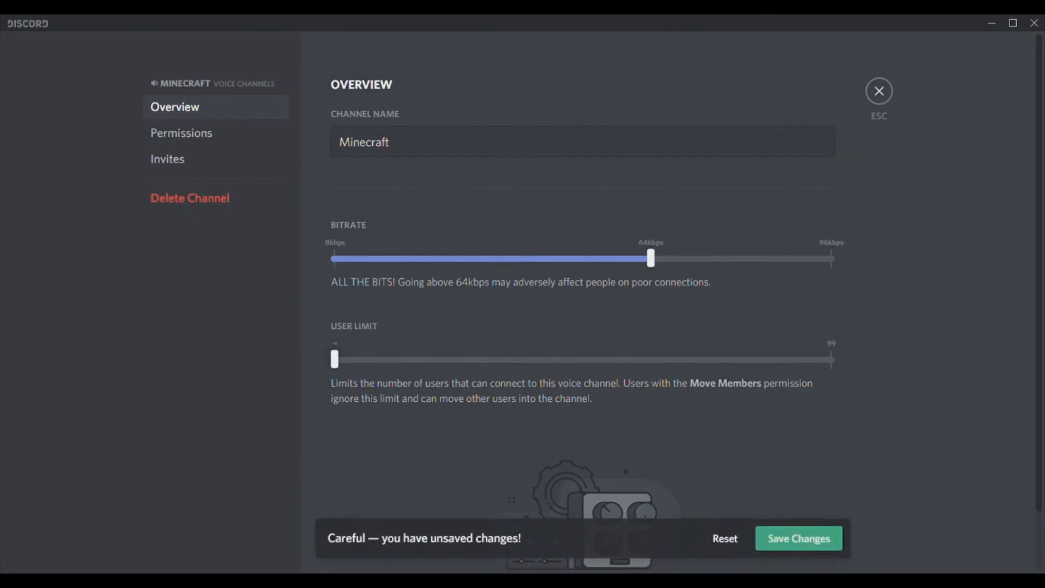
{"action": "left_click", "coordinate": [798, 538]}
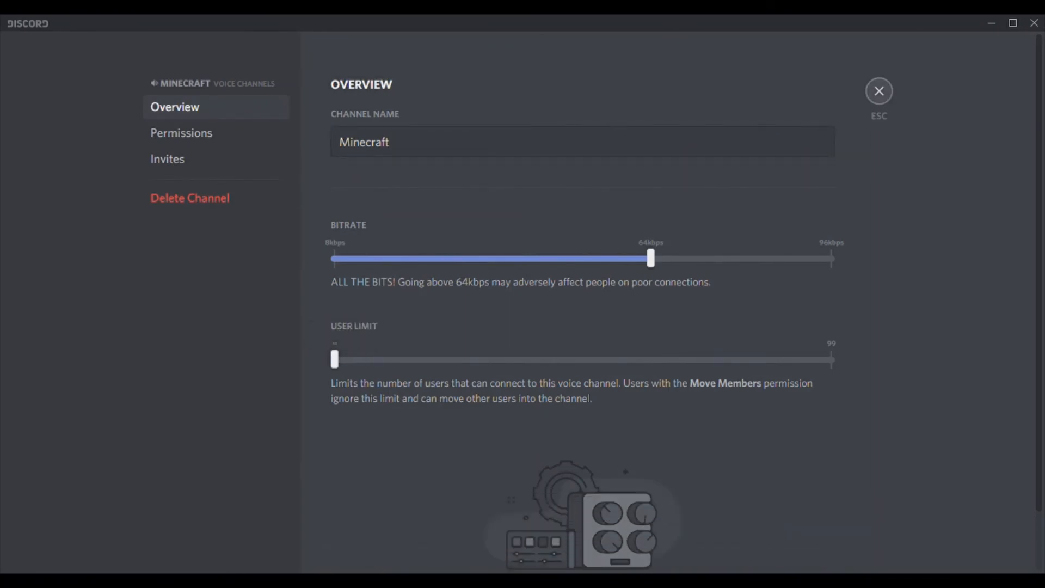
{"action": "left_click", "coordinate": [879, 91]}
Step: Clone the Minecraft voice channel under the name "Minecraft 2"
{"action": "right_click", "coordinate": [139, 507]}
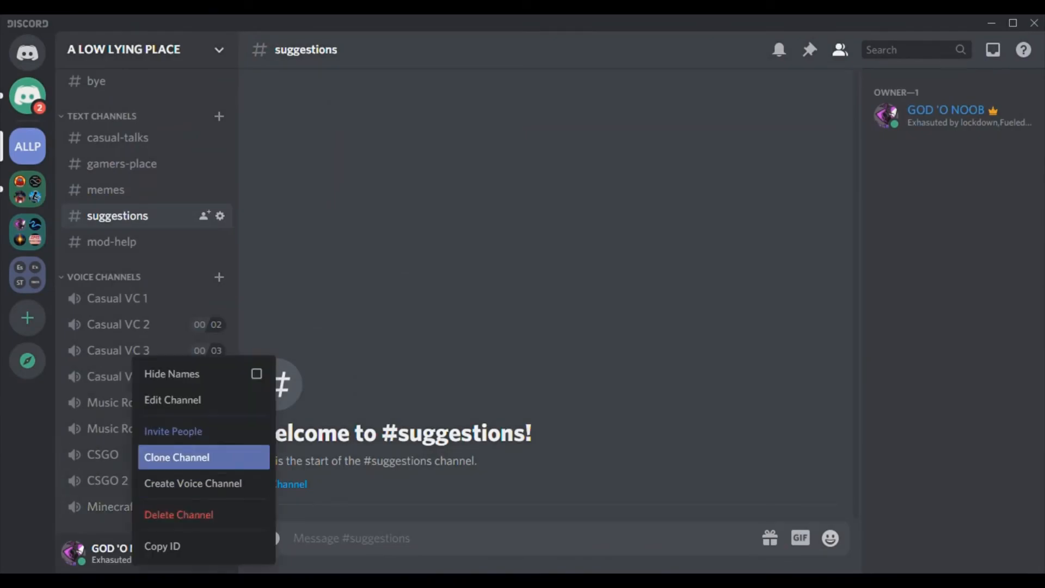
{"action": "left_click", "coordinate": [205, 457]}
{"action": "left_click", "coordinate": [426, 276]}
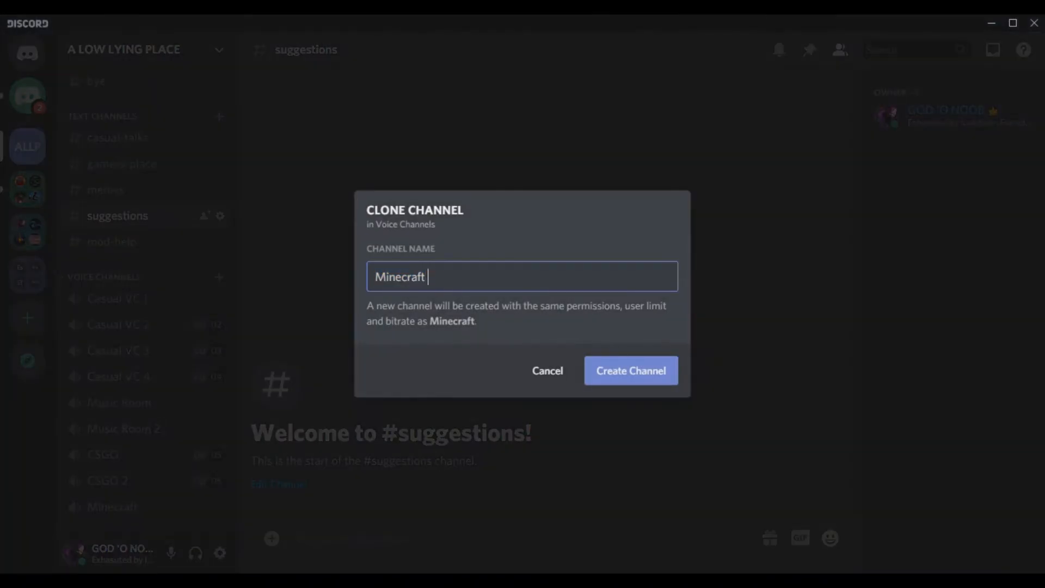
{"action": "type", "text": "2"}
{"action": "key", "text": "Return"}
{"action": "scroll", "coordinate": [206, 376], "scroll_direction": "down", "scroll_amount": 1}
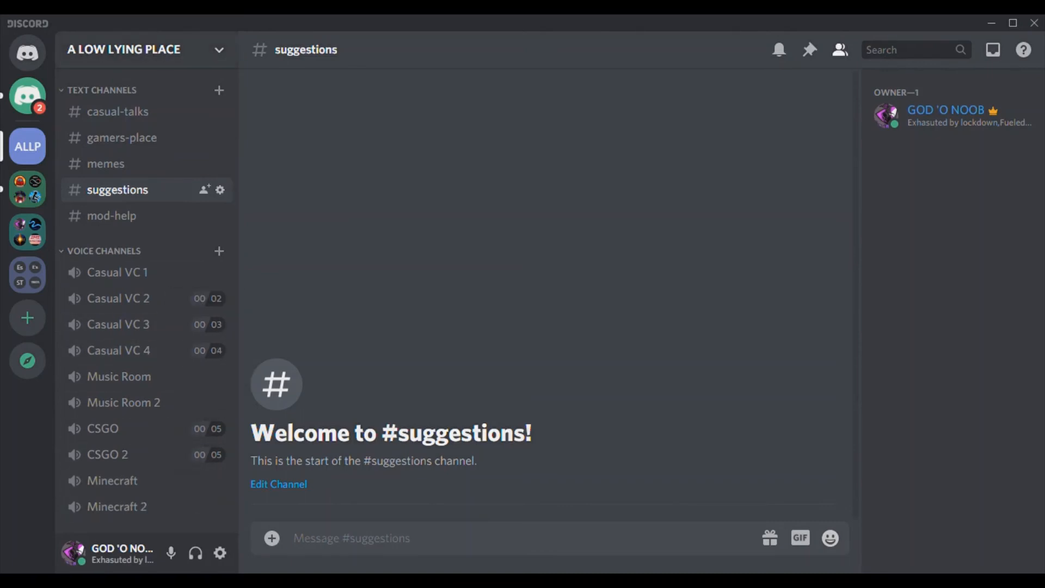
Step: Create a private category named "Mod Place" that the Owner and Mods roles can access
{"action": "left_click", "coordinate": [219, 50]}
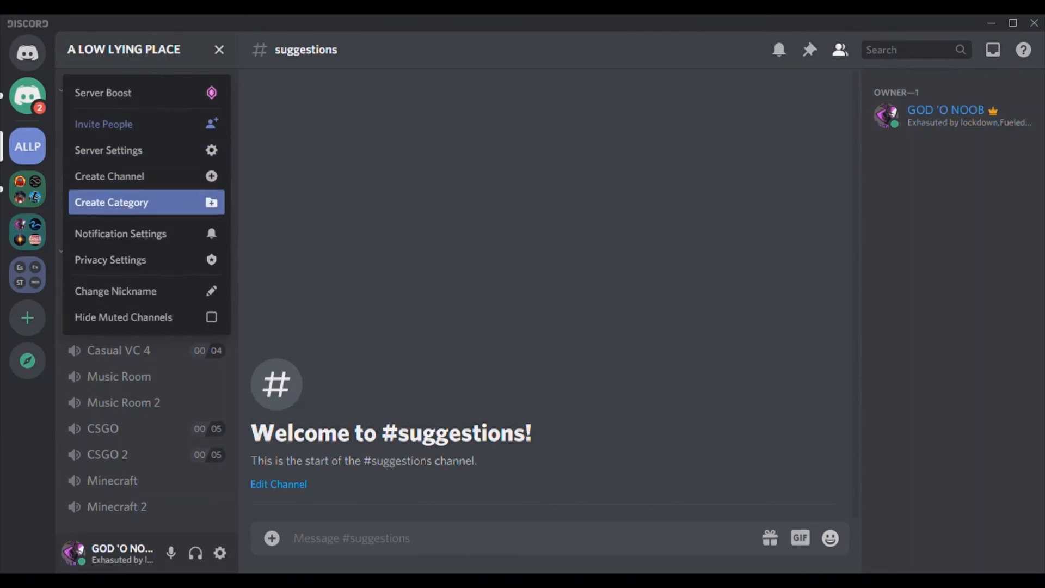
{"action": "left_click", "coordinate": [147, 202]}
{"action": "type", "text": "M"}
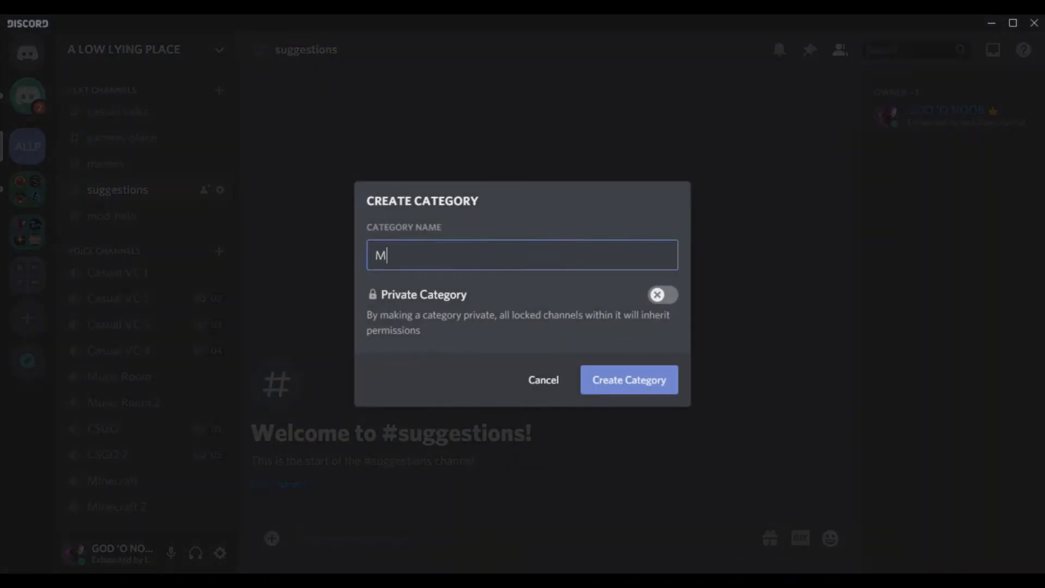
{"action": "type", "text": "od Place"}
{"action": "left_click", "coordinate": [663, 295]}
{"action": "left_click", "coordinate": [663, 300]}
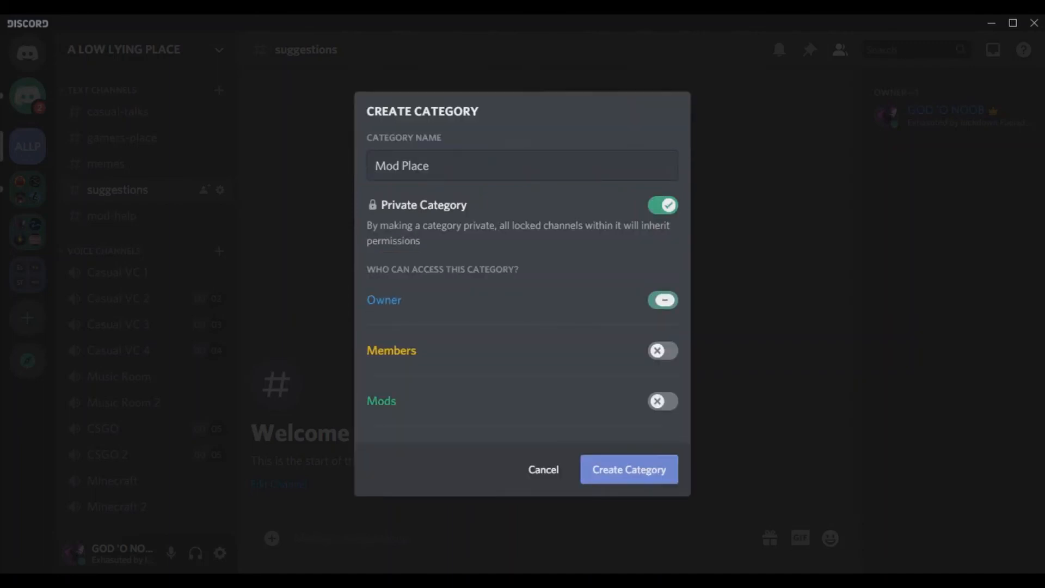
{"action": "left_click", "coordinate": [663, 402]}
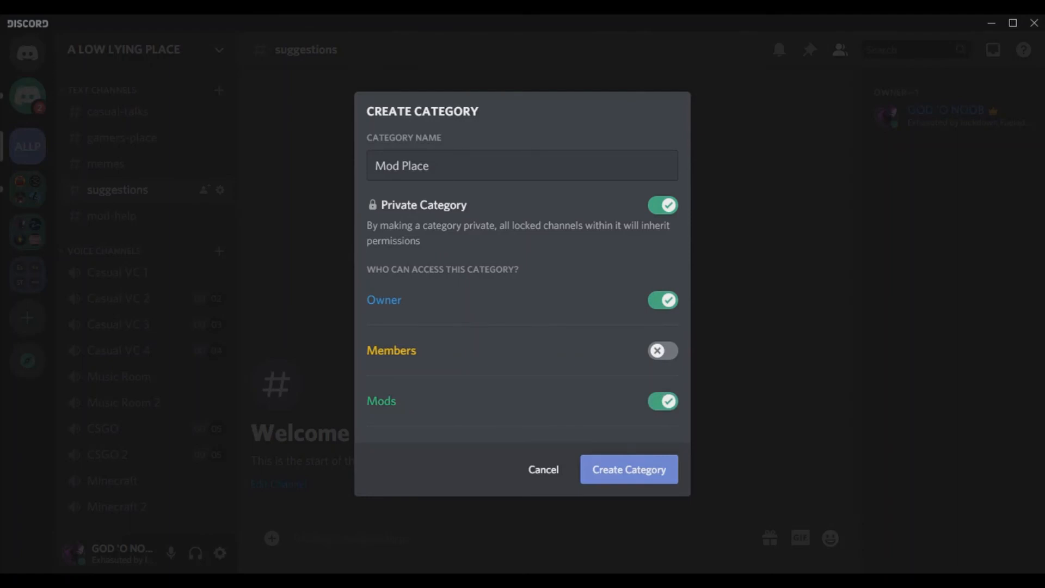
{"action": "left_click", "coordinate": [629, 469]}
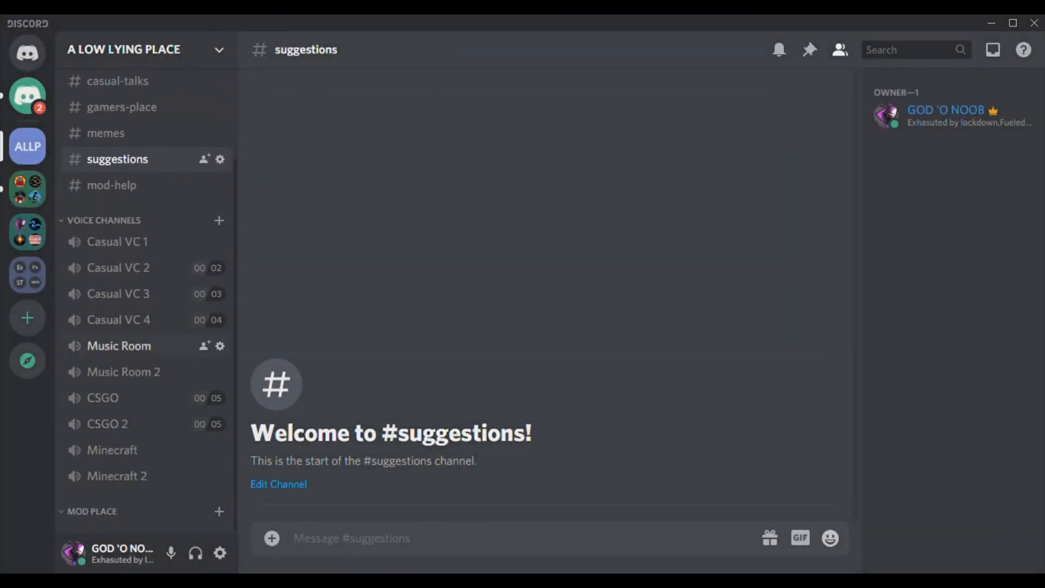
Step: Move the Mods role above Members in the server's role order, save the change and leave the server settings
{"action": "left_click", "coordinate": [141, 49]}
{"action": "left_click", "coordinate": [146, 150]}
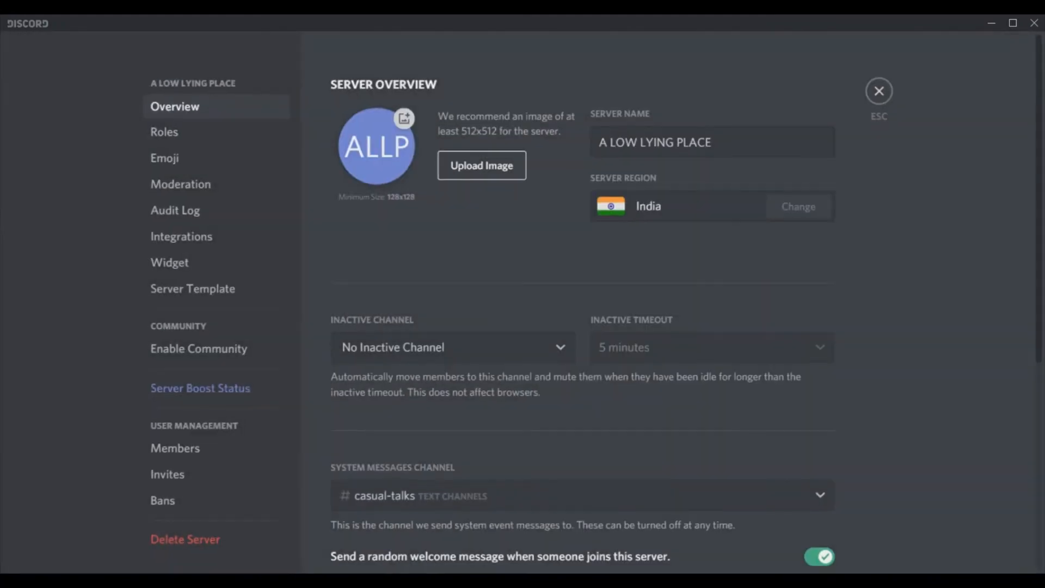
{"action": "left_click", "coordinate": [196, 132]}
{"action": "left_click_drag", "start_coordinate": [354, 155], "coordinate": [354, 131]}
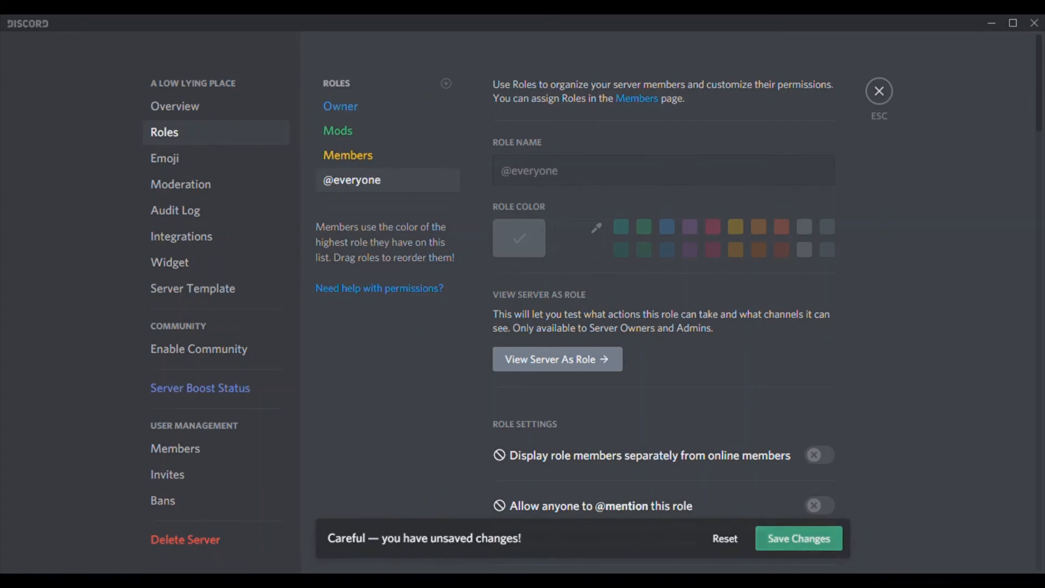
{"action": "left_click", "coordinate": [799, 539]}
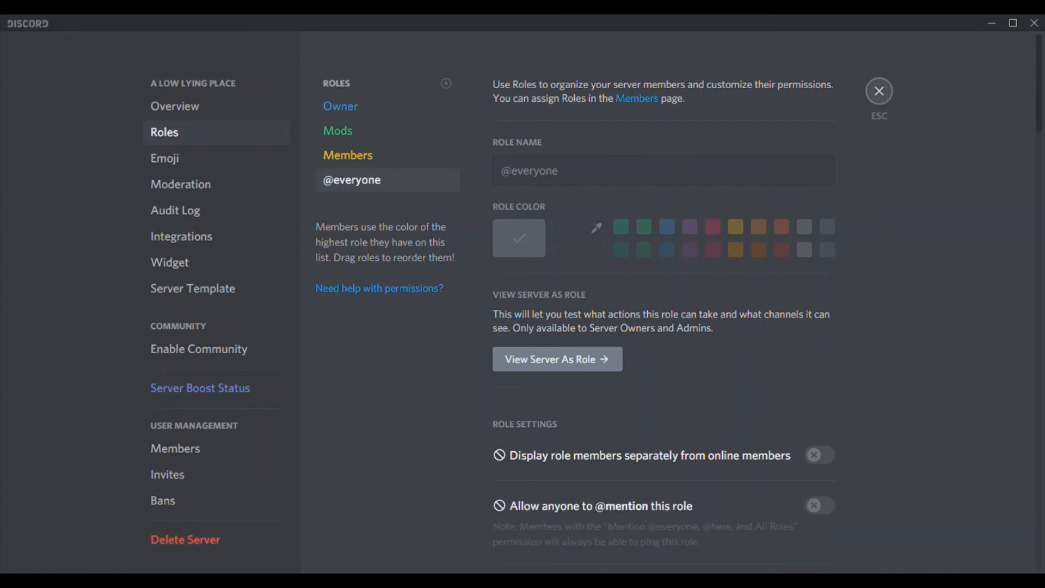
{"action": "left_click", "coordinate": [879, 91]}
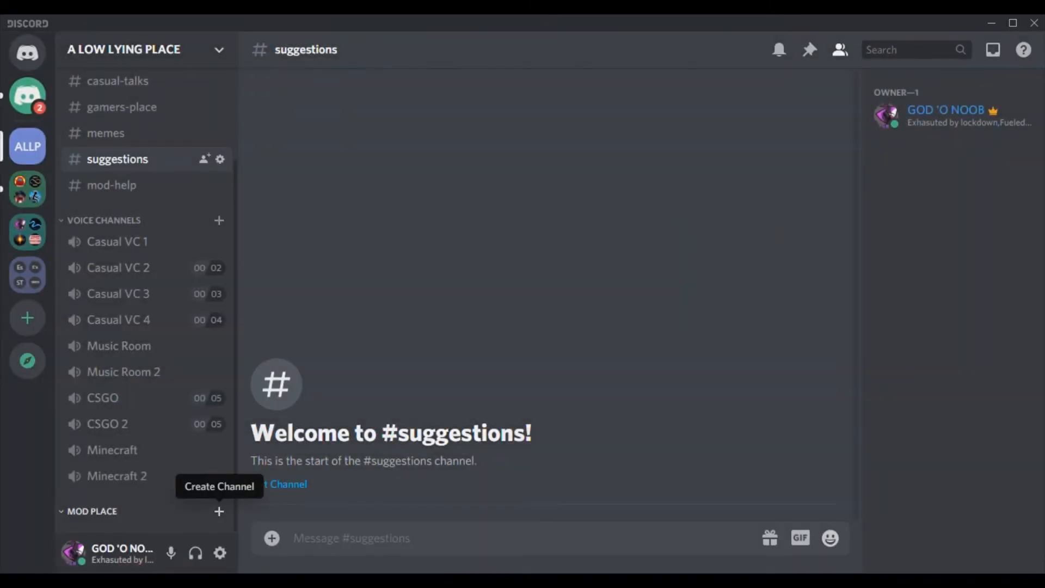
Step: Create a voice channel named "Lounge" in the Mod Place category
{"action": "left_click", "coordinate": [219, 511]}
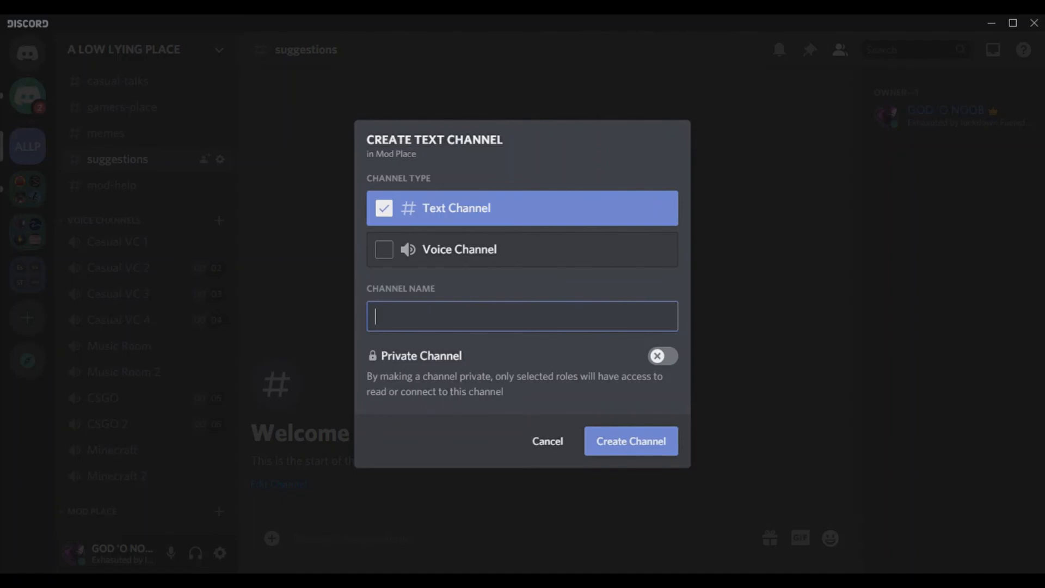
{"action": "type", "text": "loub"}
{"action": "key", "text": "BackSpace"}
{"action": "key", "text": "BackSpace"}
{"action": "type", "text": "n"}
{"action": "key", "text": "BackSpace"}
{"action": "key", "text": "BackSpace"}
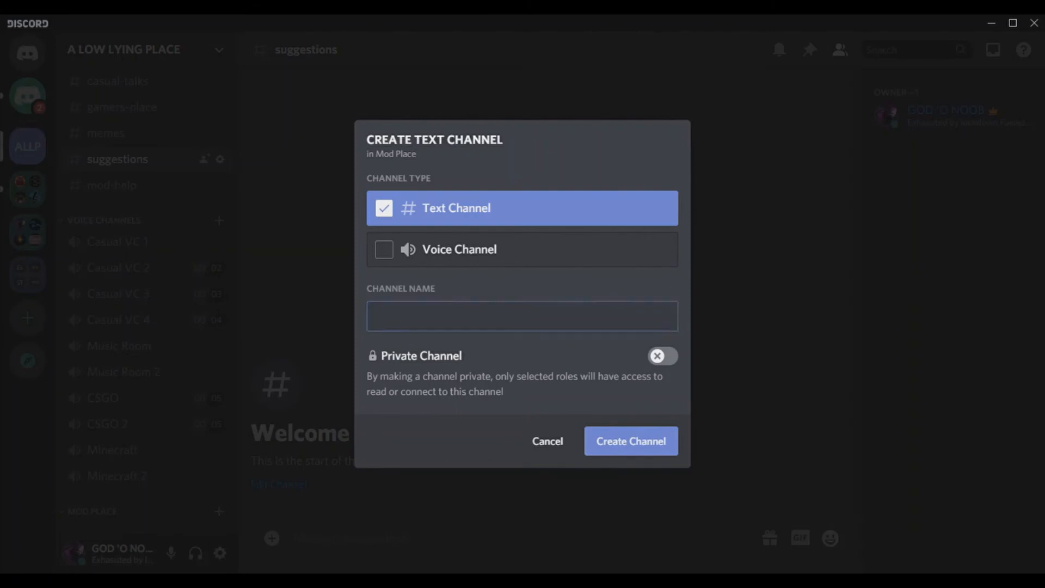
{"action": "left_click", "coordinate": [460, 250]}
{"action": "left_click", "coordinate": [459, 316]}
{"action": "type", "text": "Lo"}
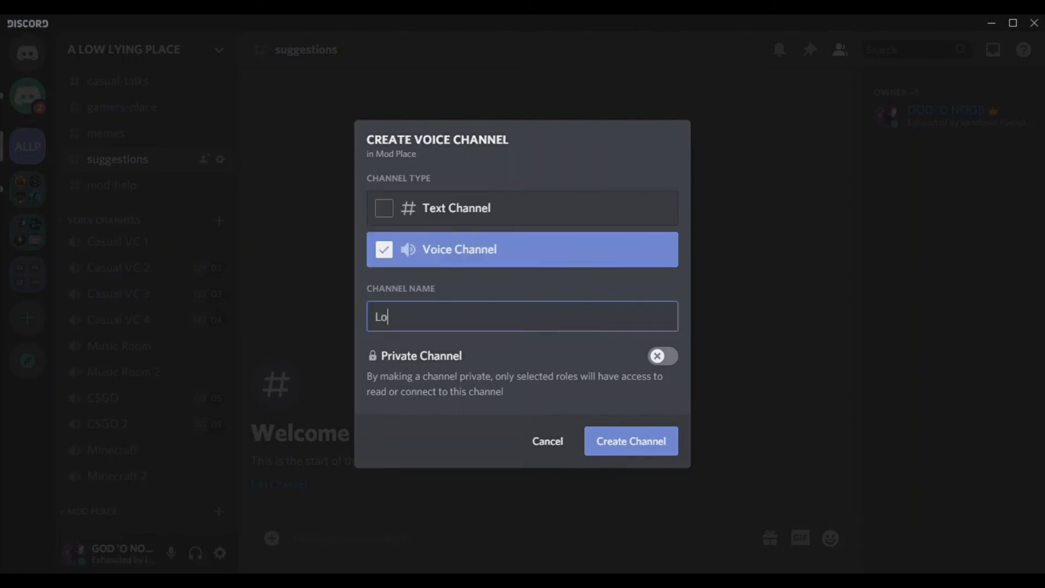
{"action": "type", "text": "unge"}
{"action": "key", "text": "Return"}
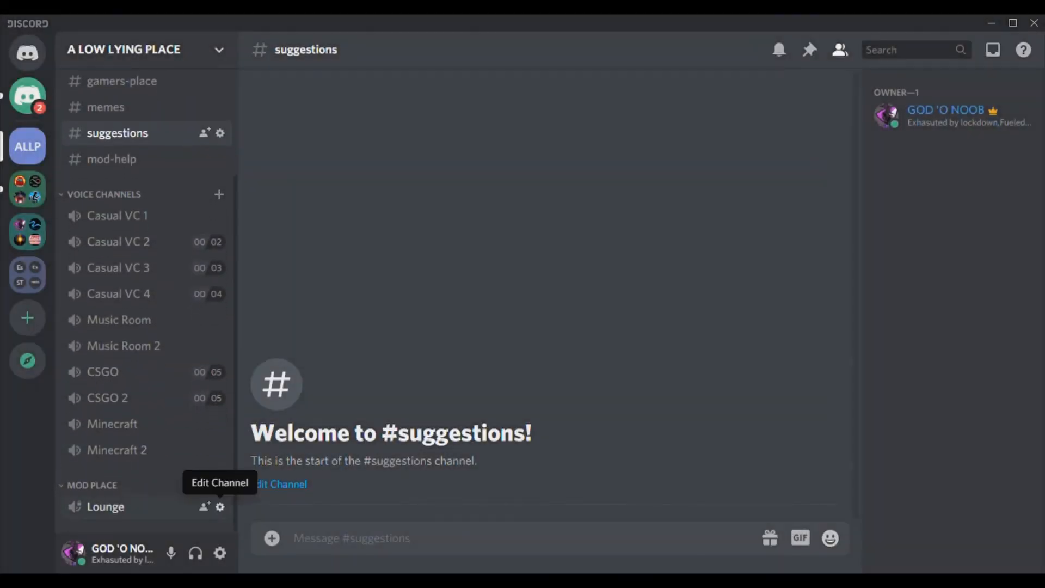
Step: Clone the Lounge voice channel under the name "Discussions"
{"action": "right_click", "coordinate": [160, 507]}
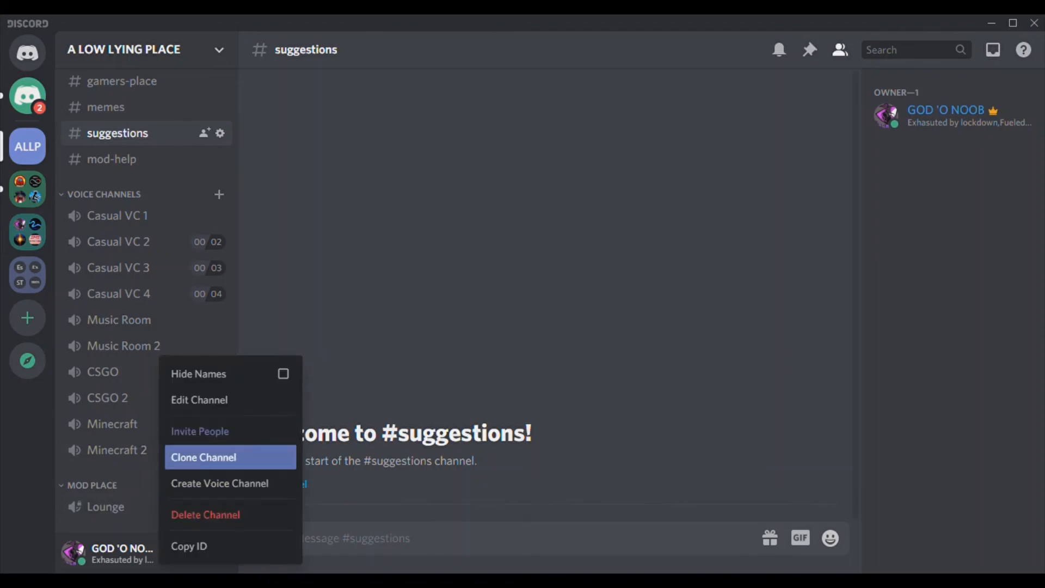
{"action": "left_click", "coordinate": [203, 457]}
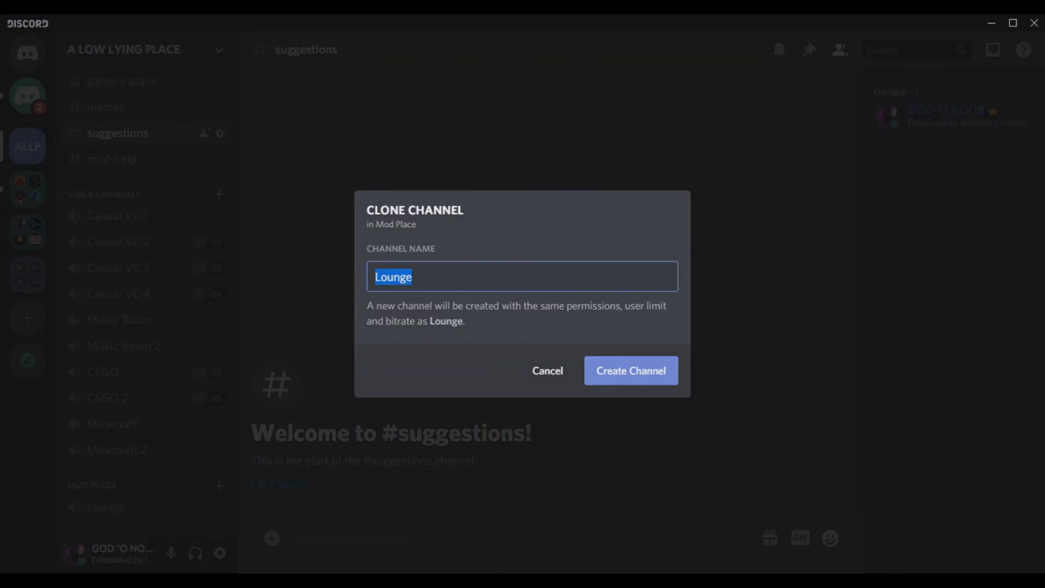
{"action": "key", "text": "BackSpace"}
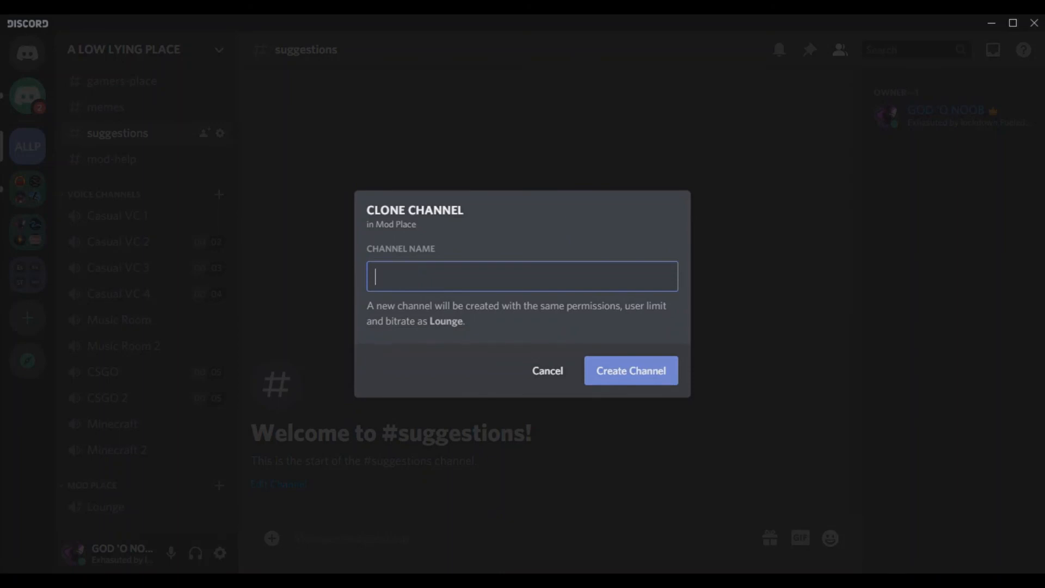
{"action": "type", "text": "Discussions"}
{"action": "left_click", "coordinate": [631, 370]}
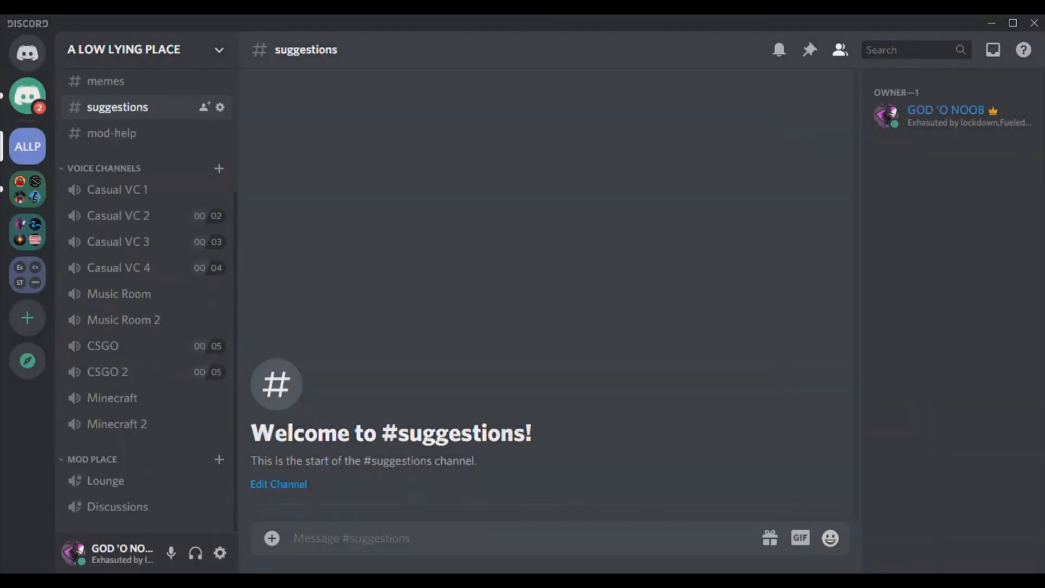
Step: Create a text channel named "office" in the Mod Place category
{"action": "left_click", "coordinate": [219, 459]}
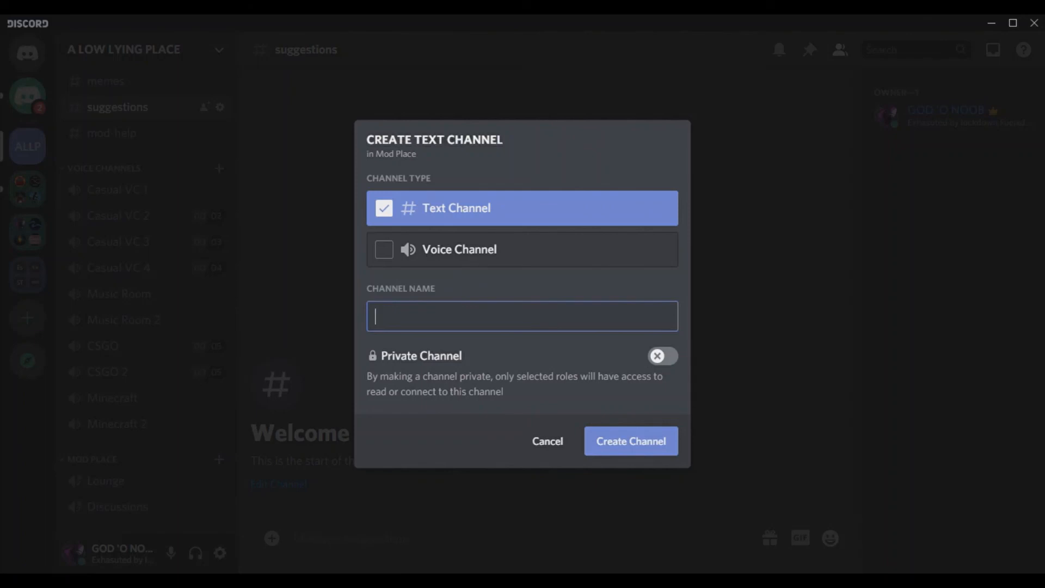
{"action": "type", "text": "n"}
{"action": "key", "text": "BackSpace"}
{"action": "type", "text": "hvs"}
{"action": "key", "text": "BackSpace"}
{"action": "key", "text": "BackSpace"}
{"action": "key", "text": "BackSpace"}
{"action": "type", "text": "office"}
{"action": "key", "text": "Return"}
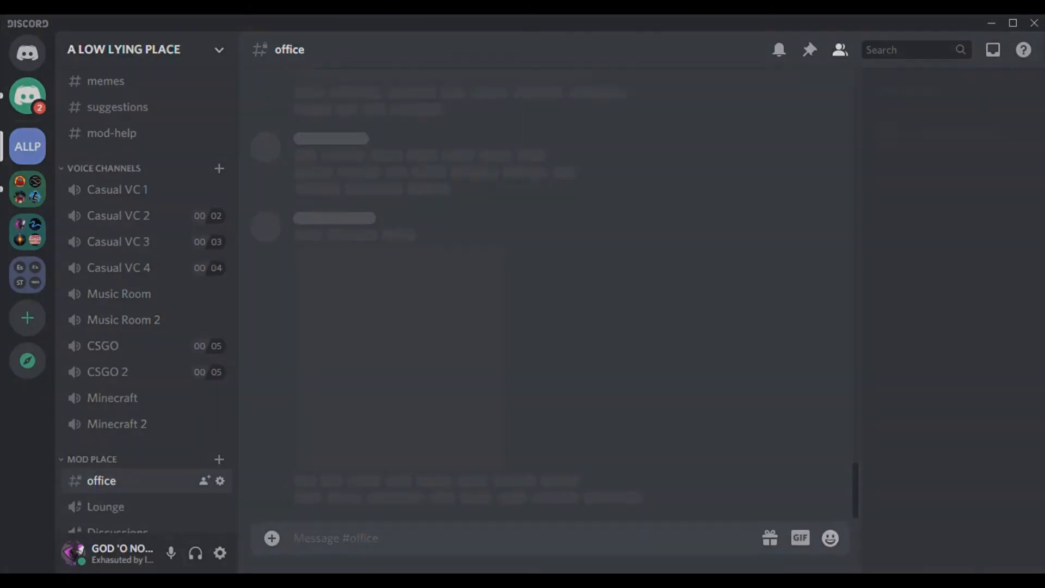
Step: Clone the Discussions voice channel under the name "CSGO" in the Mod Place category
{"action": "scroll", "coordinate": [219, 457], "scroll_direction": "down", "scroll_amount": 1}
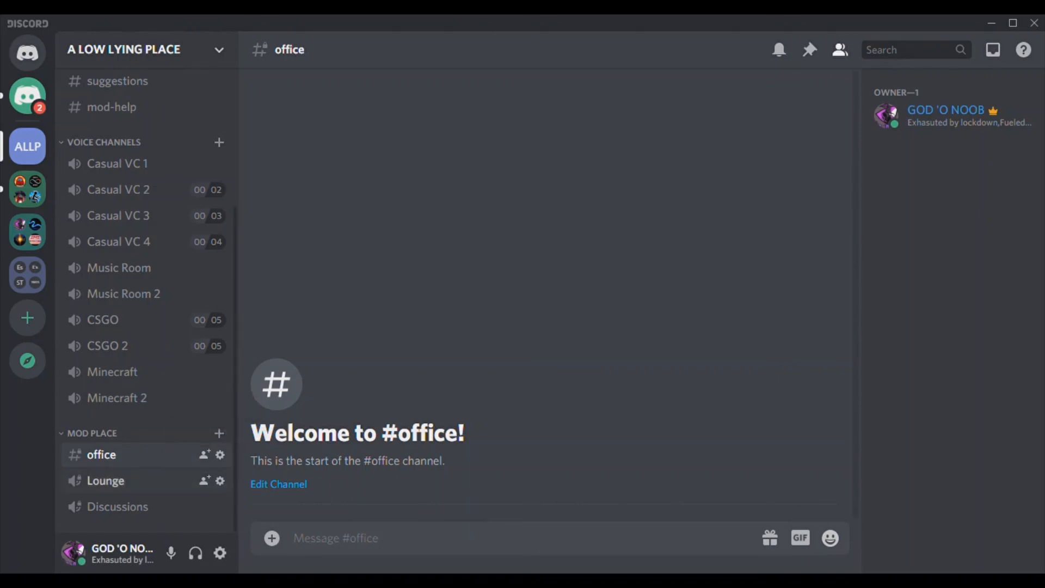
{"action": "right_click", "coordinate": [156, 506]}
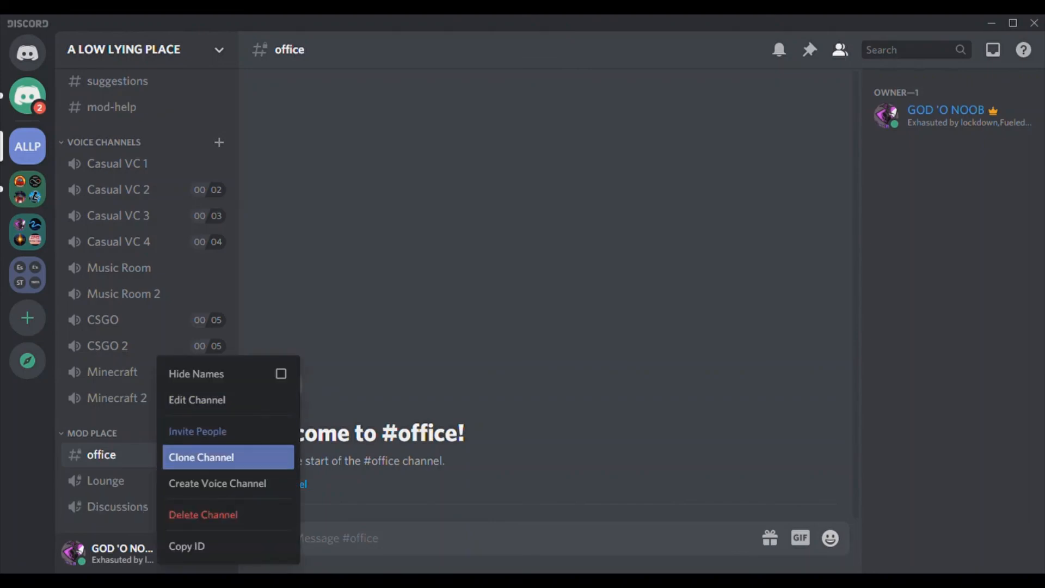
{"action": "left_click", "coordinate": [229, 458]}
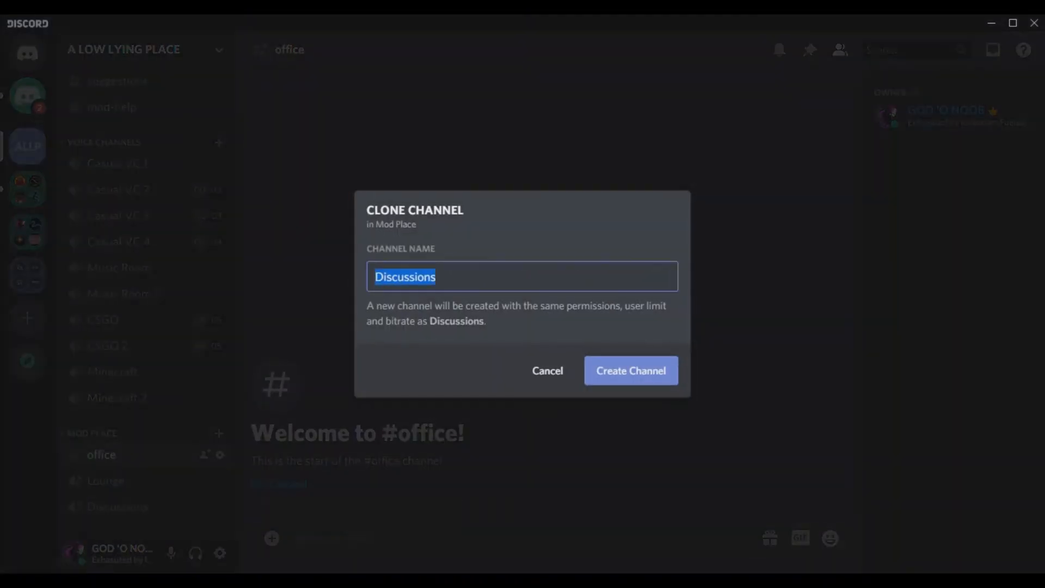
{"action": "key", "text": "BackSpace"}
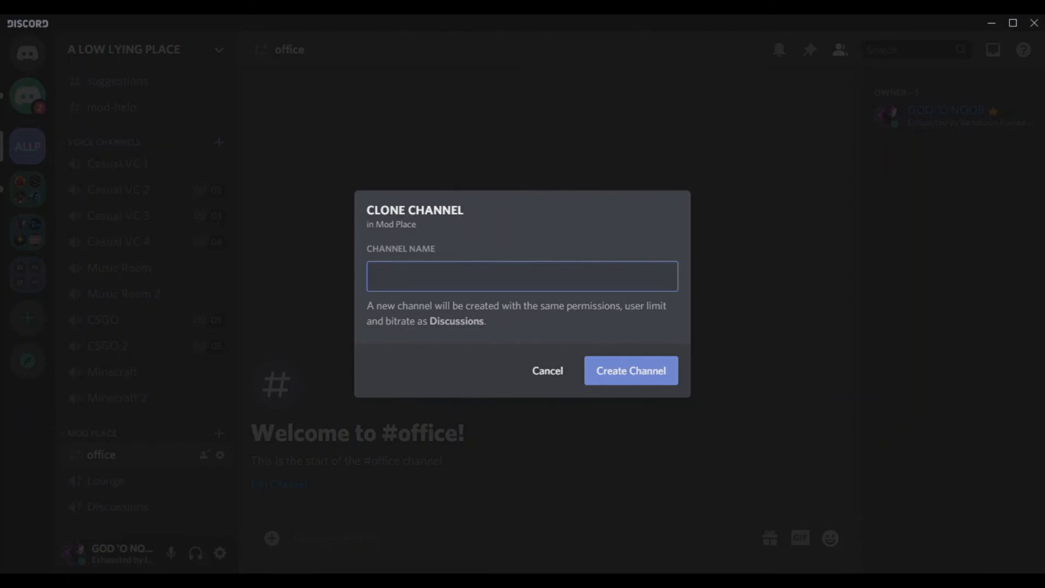
{"action": "type", "text": "CSgo"}
{"action": "key", "text": "BackSpace"}
{"action": "key", "text": "BackSpace"}
{"action": "type", "text": "GO"}
{"action": "left_click", "coordinate": [547, 371]}
{"action": "left_click", "coordinate": [631, 371]}
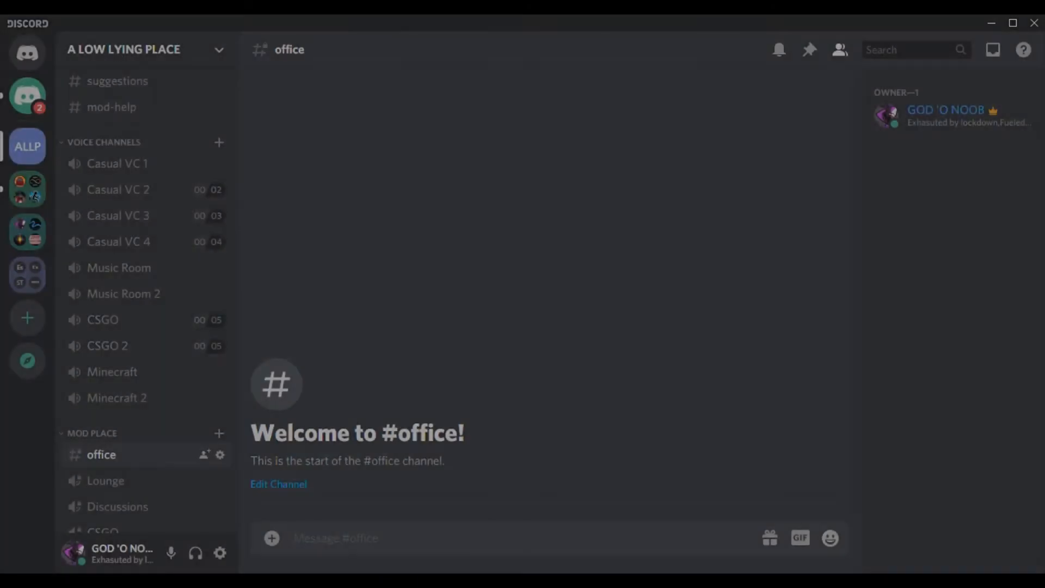
Step: Clone the Mod Place category's CSGO voice channel under the name "GTA 5"
{"action": "scroll", "coordinate": [174, 463], "scroll_direction": "down", "scroll_amount": 2}
{"action": "right_click", "coordinate": [174, 506]}
{"action": "left_click", "coordinate": [218, 458]}
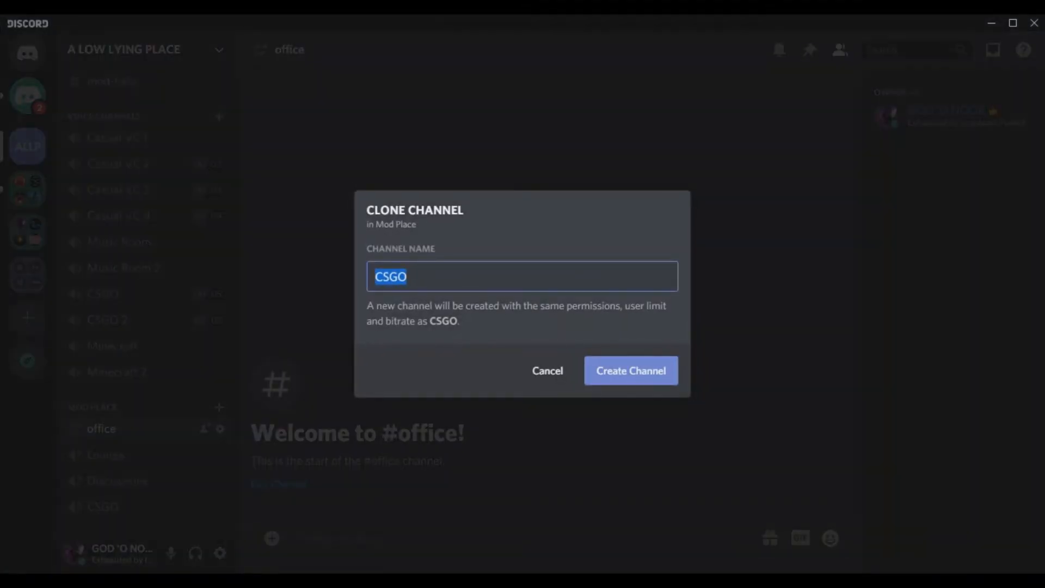
{"action": "key", "text": "BackSpace"}
{"action": "type", "text": "GTA %"}
{"action": "key", "text": "BackSpace"}
{"action": "type", "text": "5"}
{"action": "key", "text": "Return"}
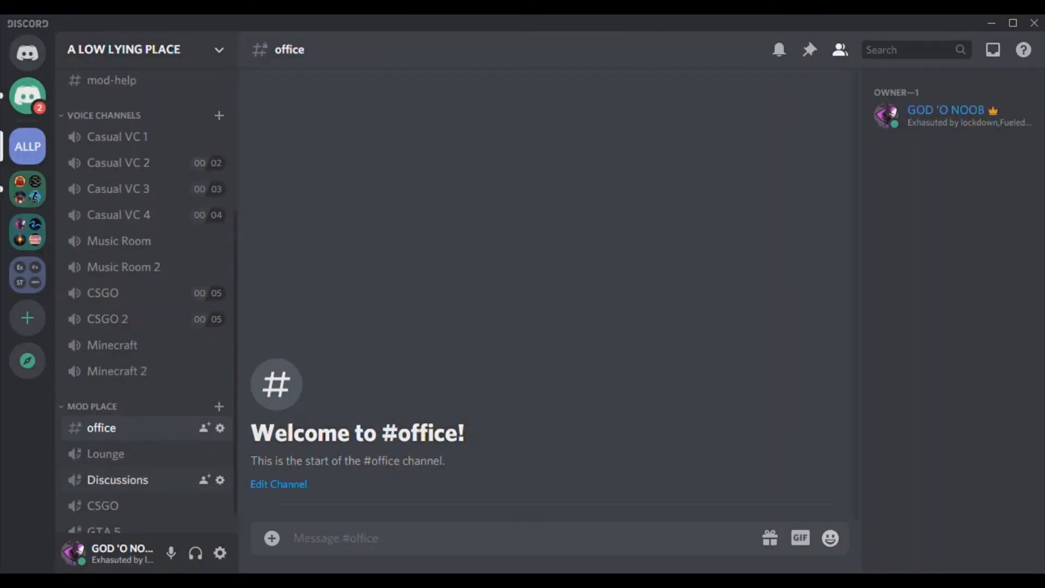
Step: Clone the GTA 5 voice channel under the name "PUBG PC"
{"action": "right_click", "coordinate": [180, 506]}
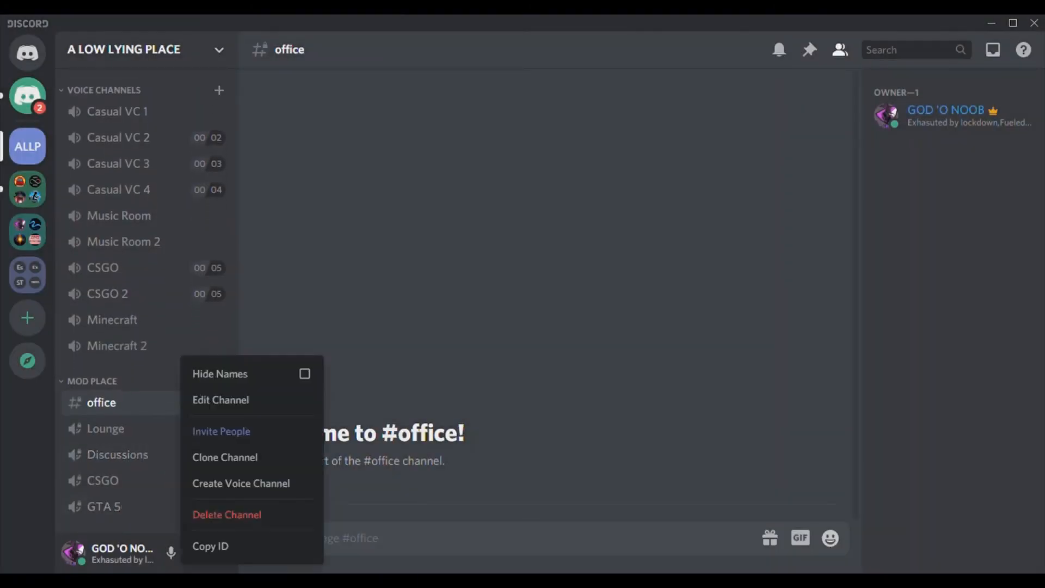
{"action": "left_click", "coordinate": [223, 457]}
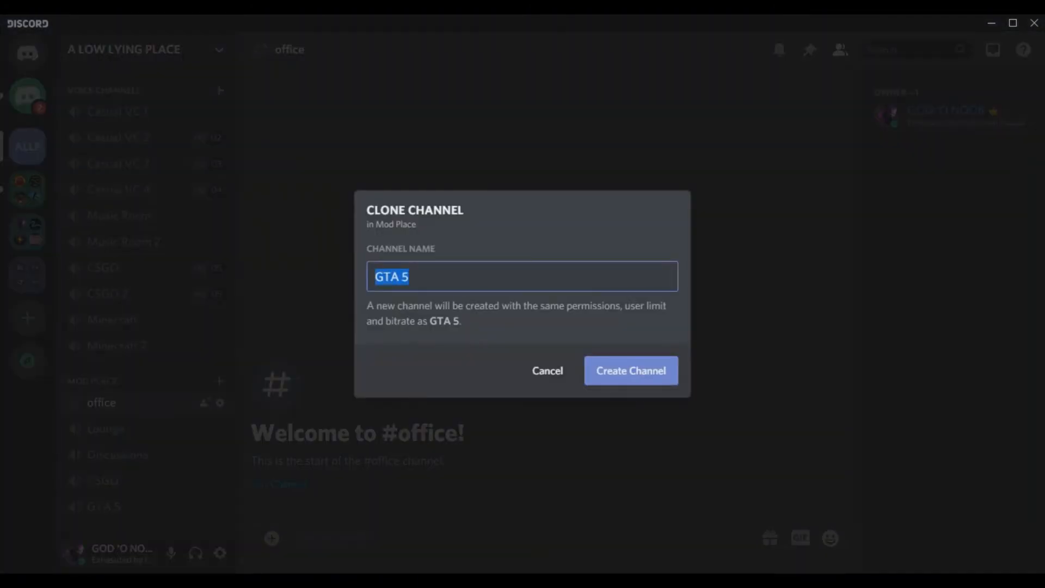
{"action": "key", "text": "BackSpace"}
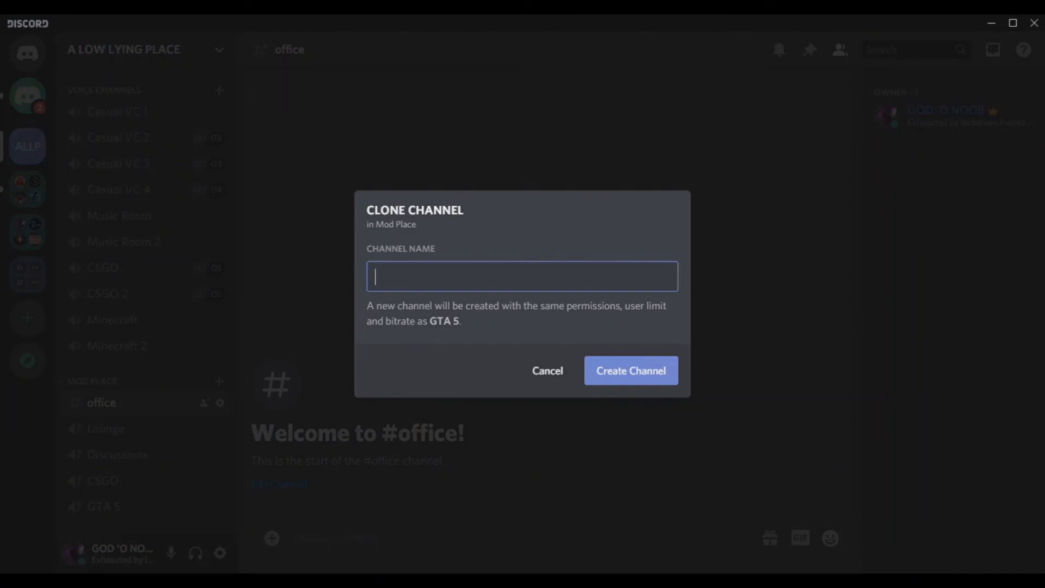
{"action": "type", "text": "PUBG PC"}
{"action": "key", "text": "Return"}
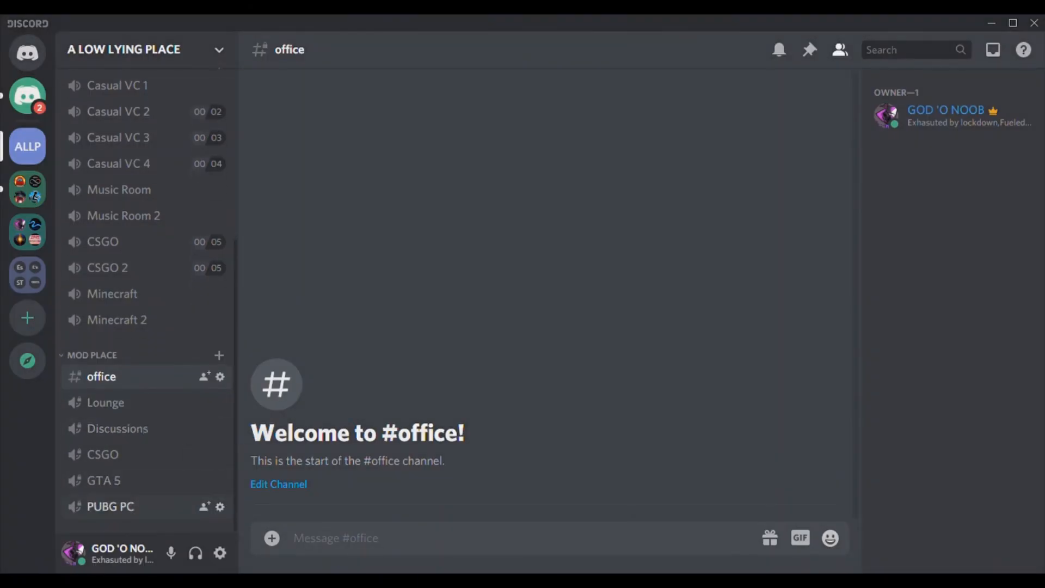
Step: Clone the PUBG PC voice channel under the name "CALL OF DUTY"
{"action": "right_click", "coordinate": [135, 507]}
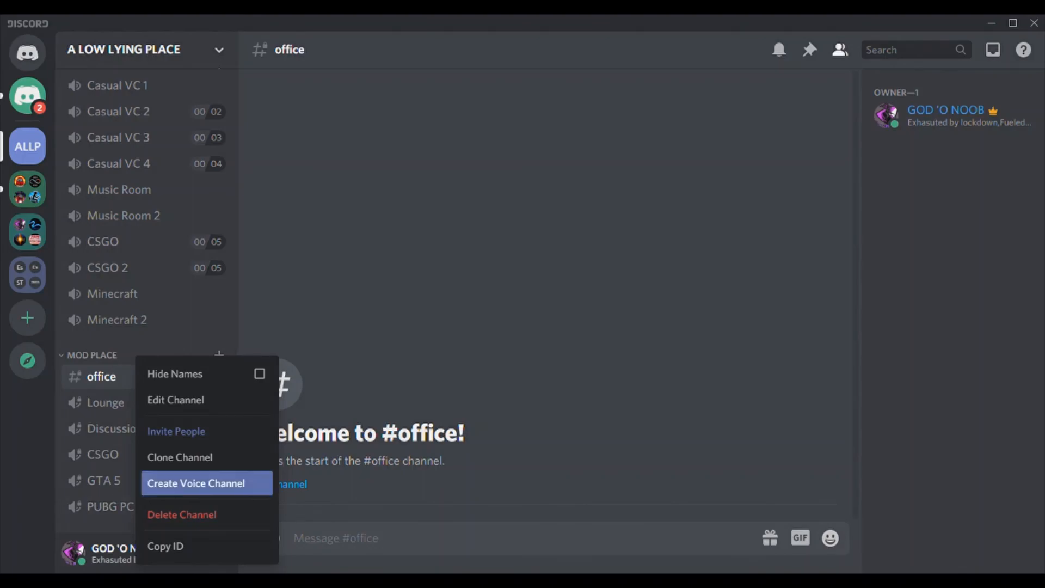
{"action": "left_click", "coordinate": [180, 457]}
{"action": "key", "text": "BackSpace"}
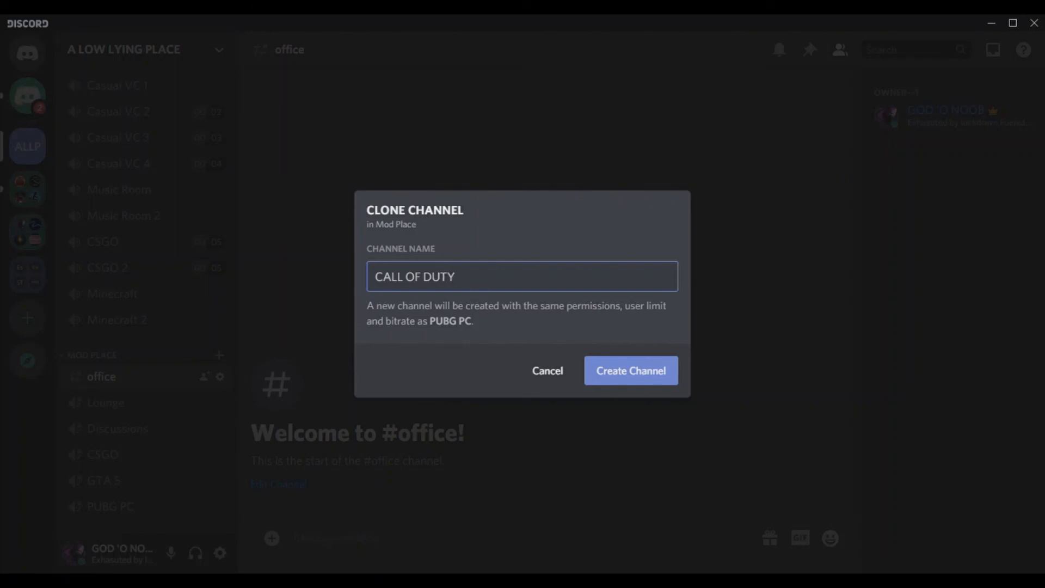
{"action": "key", "text": "Return"}
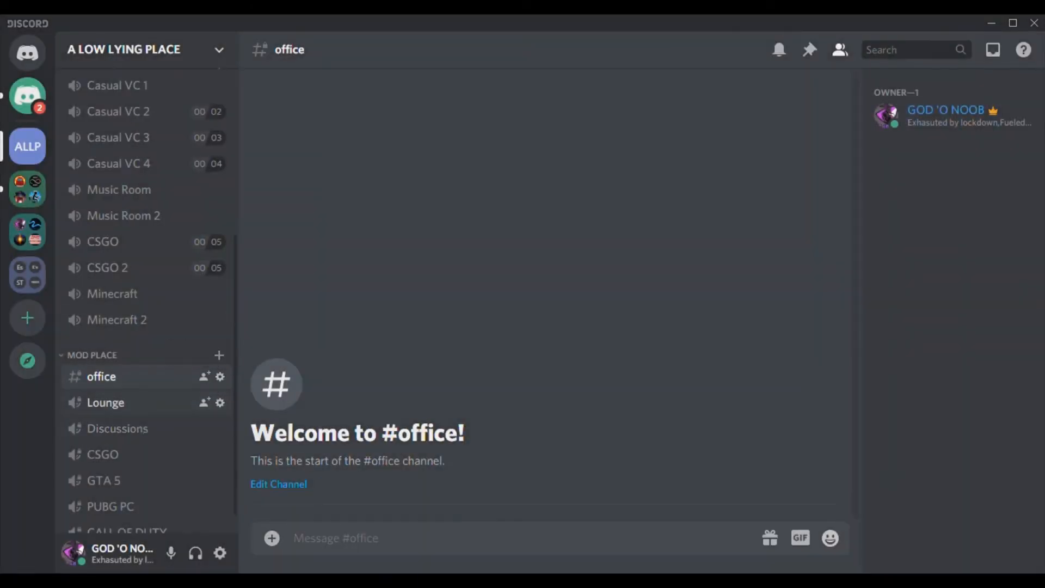
{"action": "right_click", "coordinate": [151, 428]}
{"action": "left_click", "coordinate": [174, 400]}
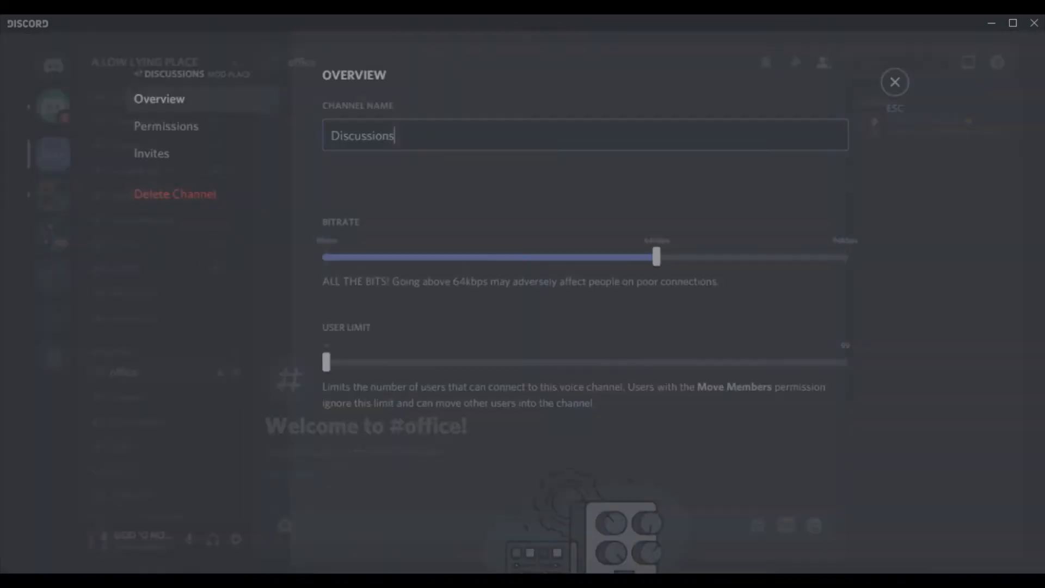
{"action": "key", "text": "Escape"}
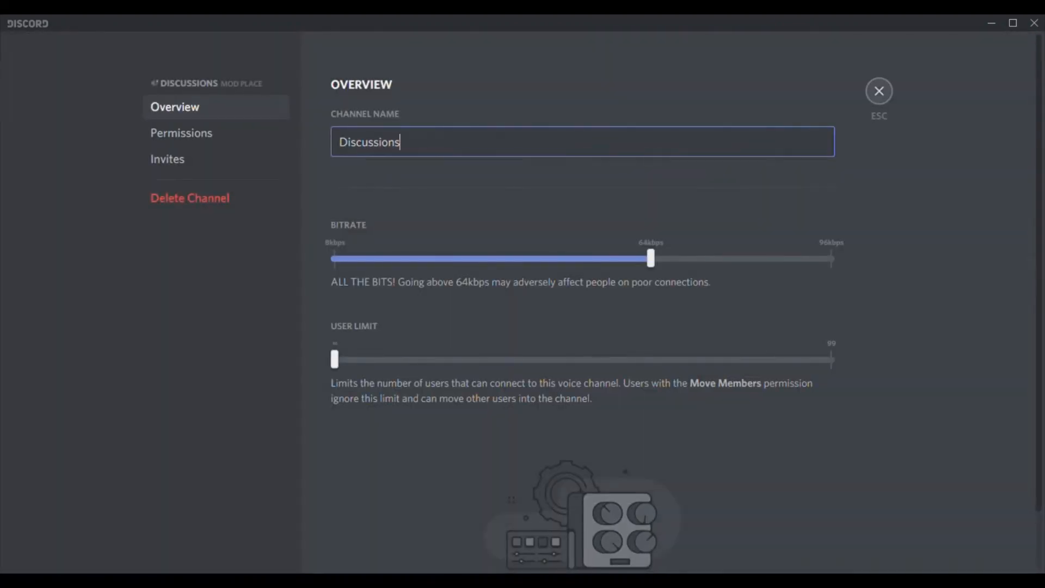
Step: Delete the Discussions voice channel from the Mod Place category
{"action": "right_click", "coordinate": [154, 377]}
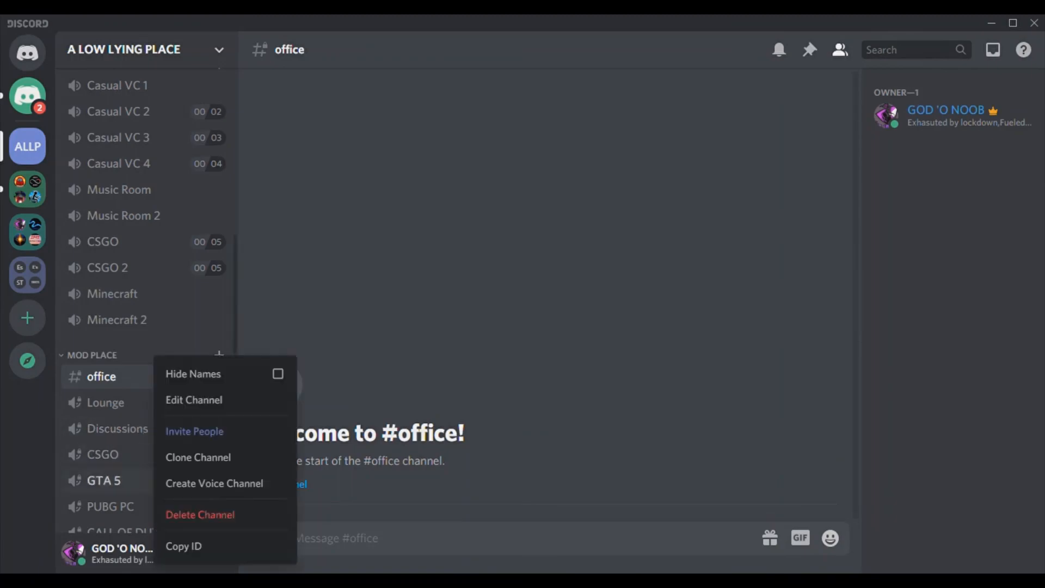
{"action": "left_click", "coordinate": [224, 515]}
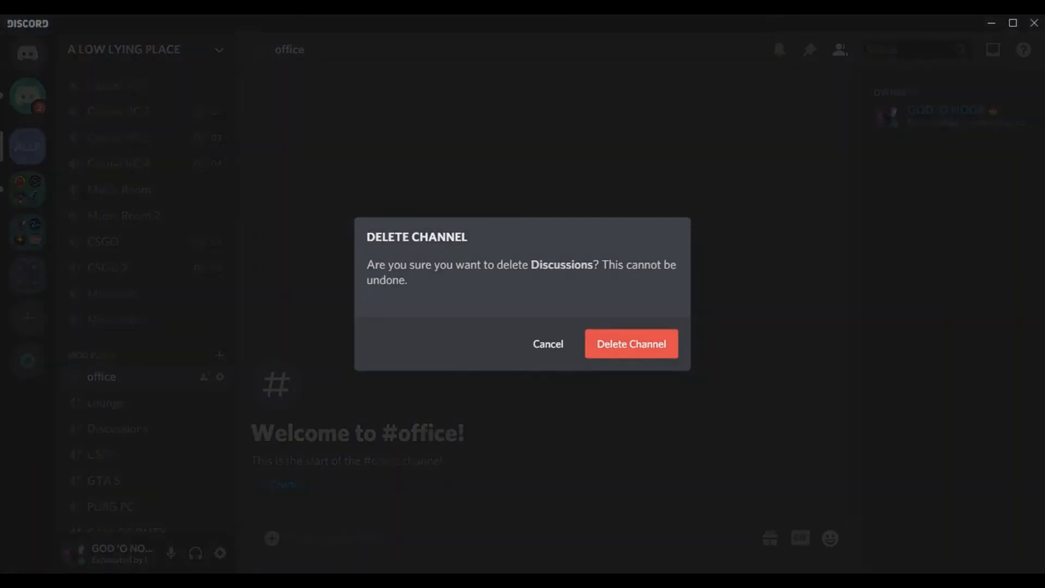
{"action": "left_click", "coordinate": [632, 343]}
Step: Clone the office text channel in the Mod Place category under the name "discussions"
{"action": "right_click", "coordinate": [87, 376]}
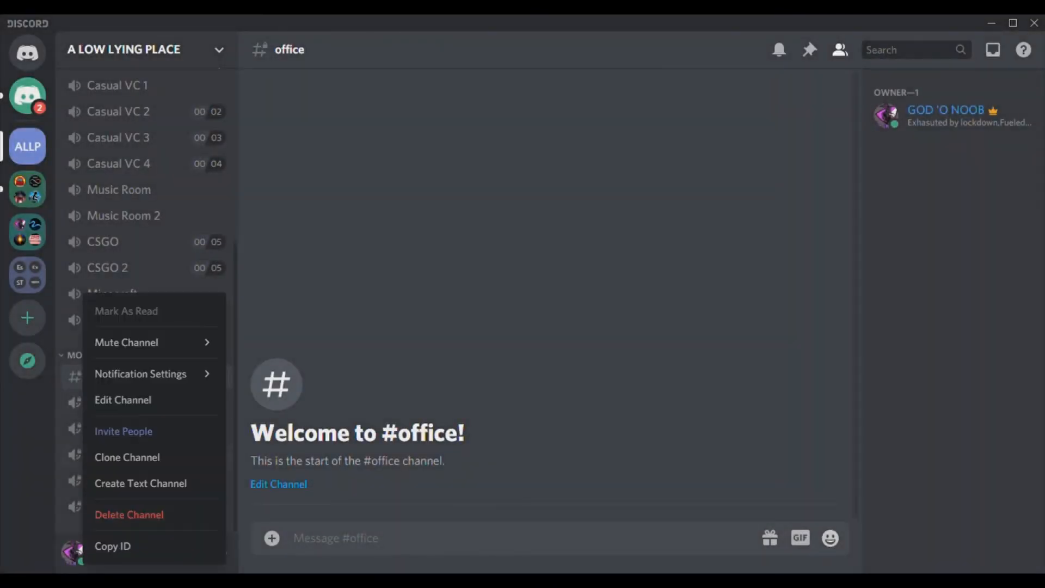
{"action": "left_click", "coordinate": [136, 456]}
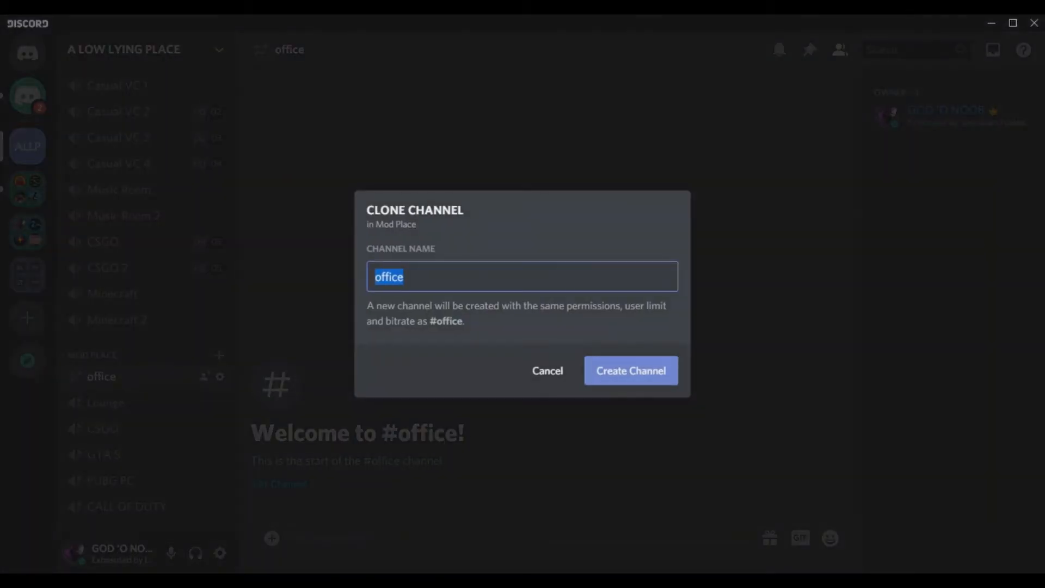
{"action": "left_click", "coordinate": [405, 277]}
{"action": "key", "text": "BackSpace"}
{"action": "key", "text": "BackSpace"}
{"action": "key", "text": "BackSpace"}
{"action": "key", "text": "BackSpace"}
{"action": "key", "text": "BackSpace"}
{"action": "type", "text": "discussions"}
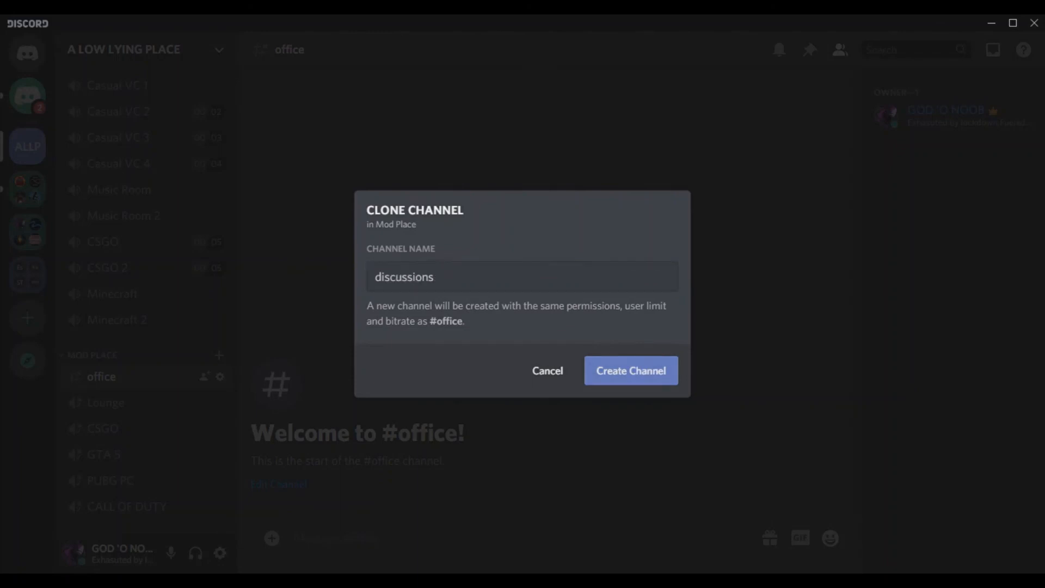
{"action": "left_click", "coordinate": [631, 370]}
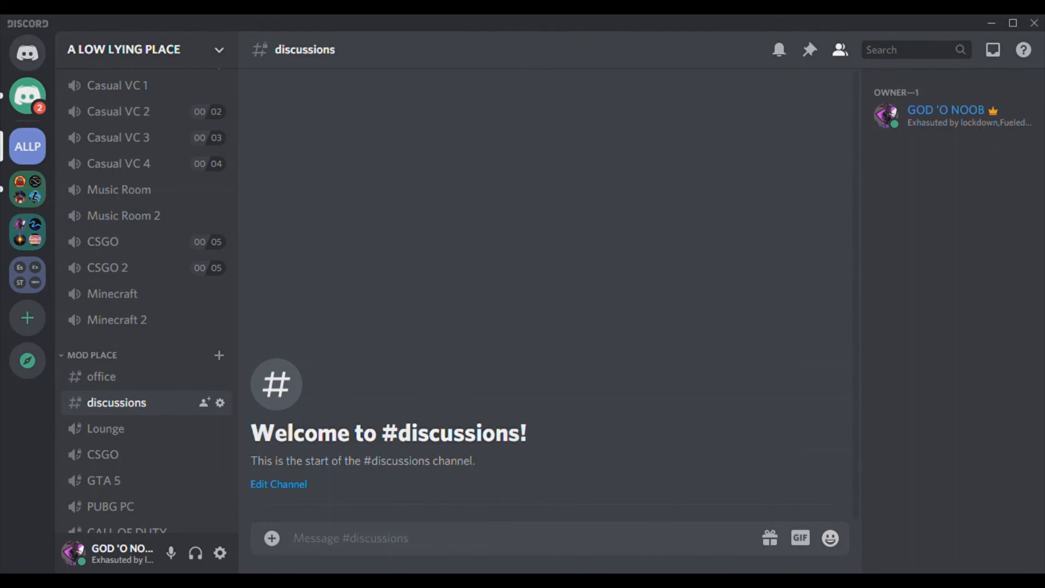
Step: Move Music Room and Music Room 2 to the top of the Voice Channels category, above Casual VC 1
{"action": "scroll", "coordinate": [147, 294], "scroll_direction": "up", "scroll_amount": 5}
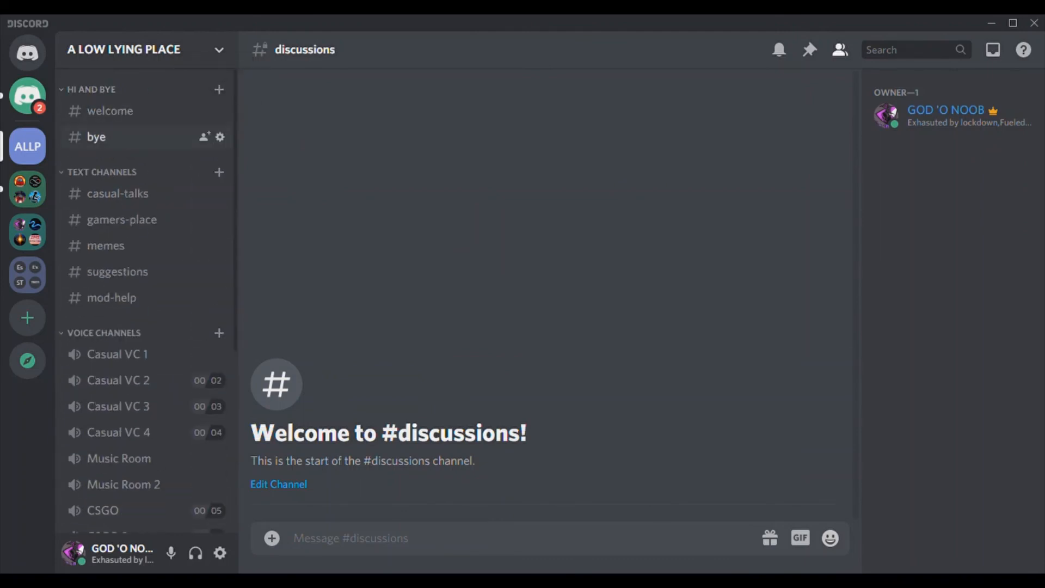
{"action": "scroll", "coordinate": [147, 392], "scroll_direction": "down", "scroll_amount": 5}
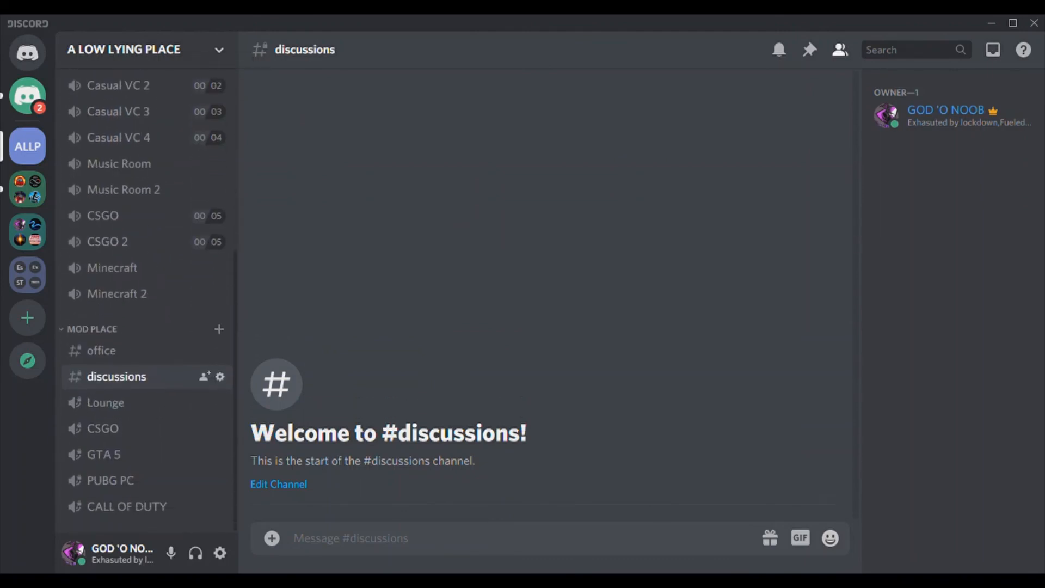
{"action": "scroll", "coordinate": [147, 275], "scroll_direction": "up", "scroll_amount": 5}
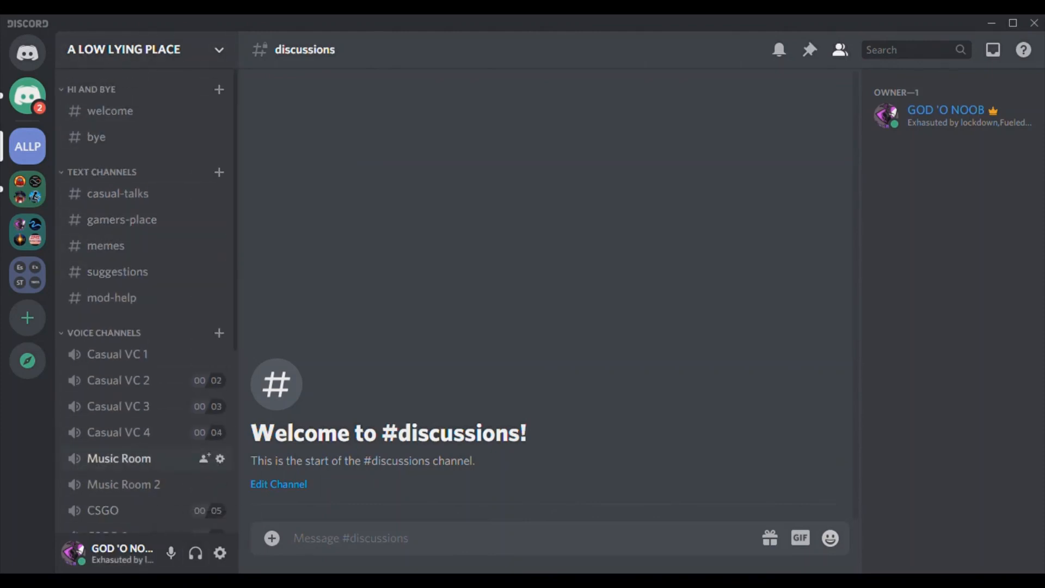
{"action": "left_click_drag", "start_coordinate": [120, 458], "coordinate": [120, 406]}
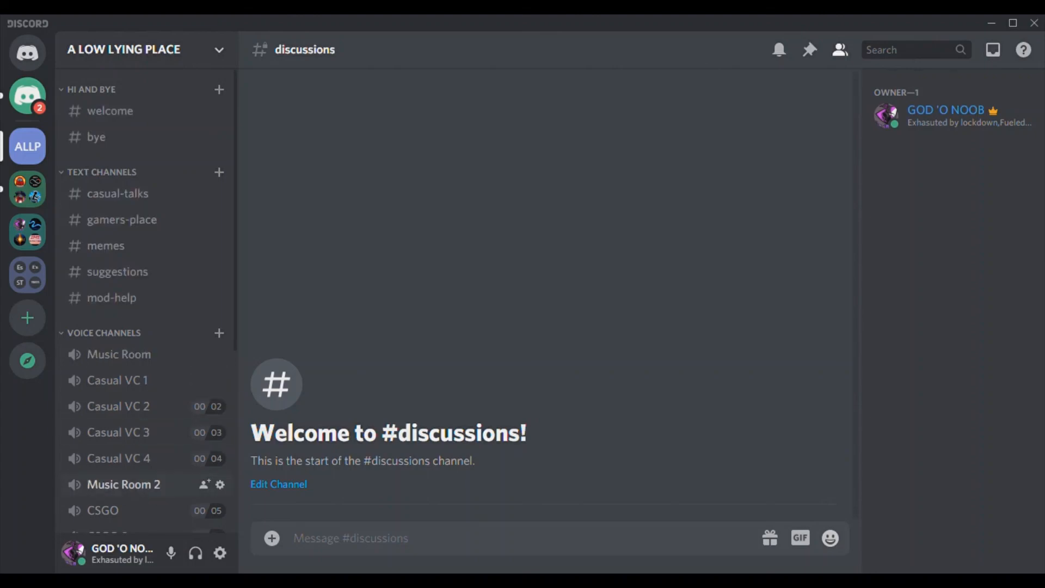
{"action": "left_click_drag", "start_coordinate": [119, 485], "coordinate": [119, 378]}
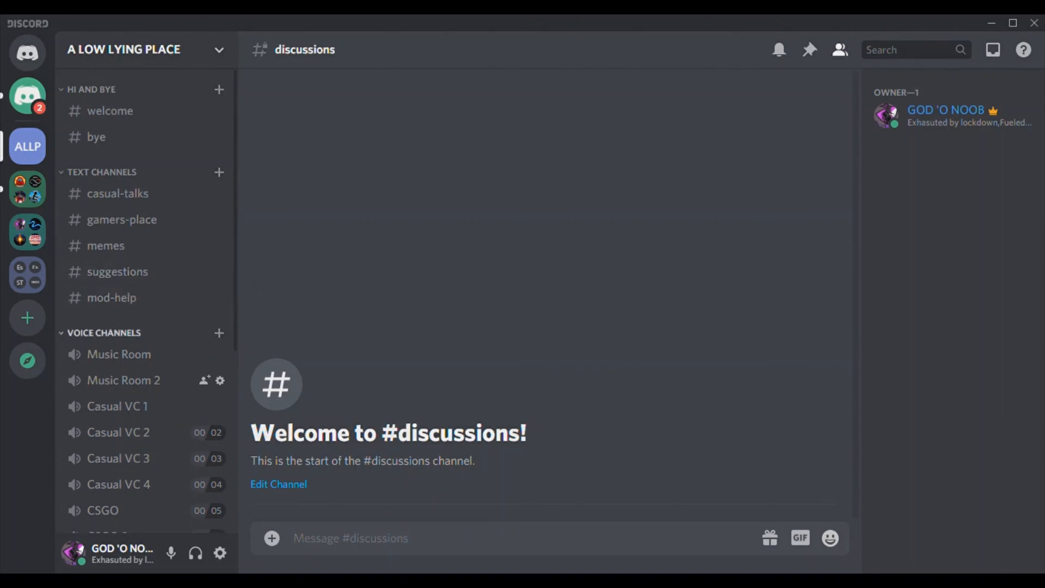
{"action": "scroll", "coordinate": [146, 304], "scroll_direction": "down", "scroll_amount": 5}
{"action": "scroll", "coordinate": [146, 304], "scroll_direction": "up", "scroll_amount": 5}
{"action": "scroll", "coordinate": [145, 305], "scroll_direction": "down", "scroll_amount": 5}
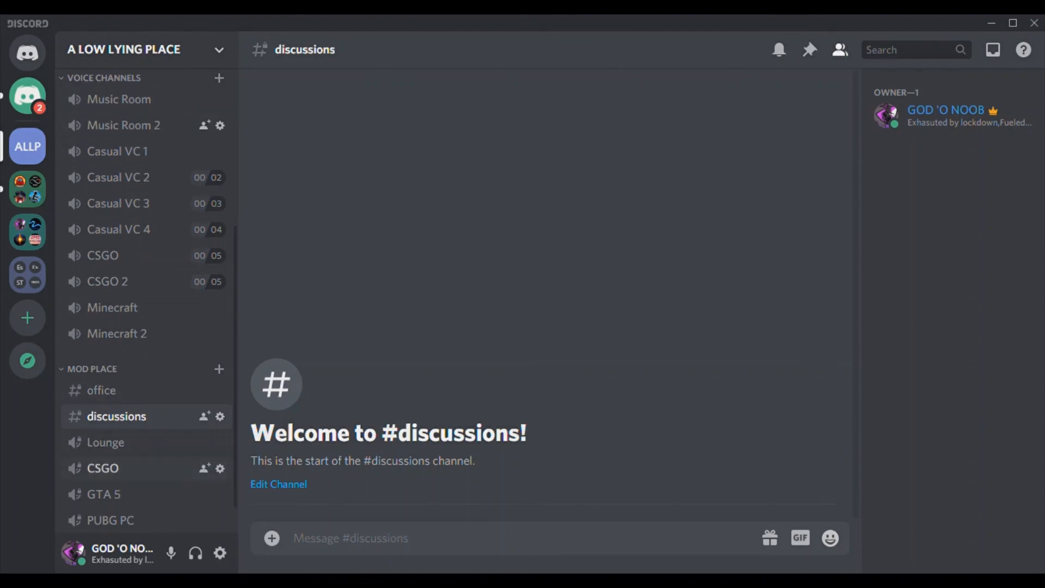
{"action": "scroll", "coordinate": [146, 469], "scroll_direction": "up", "scroll_amount": 5}
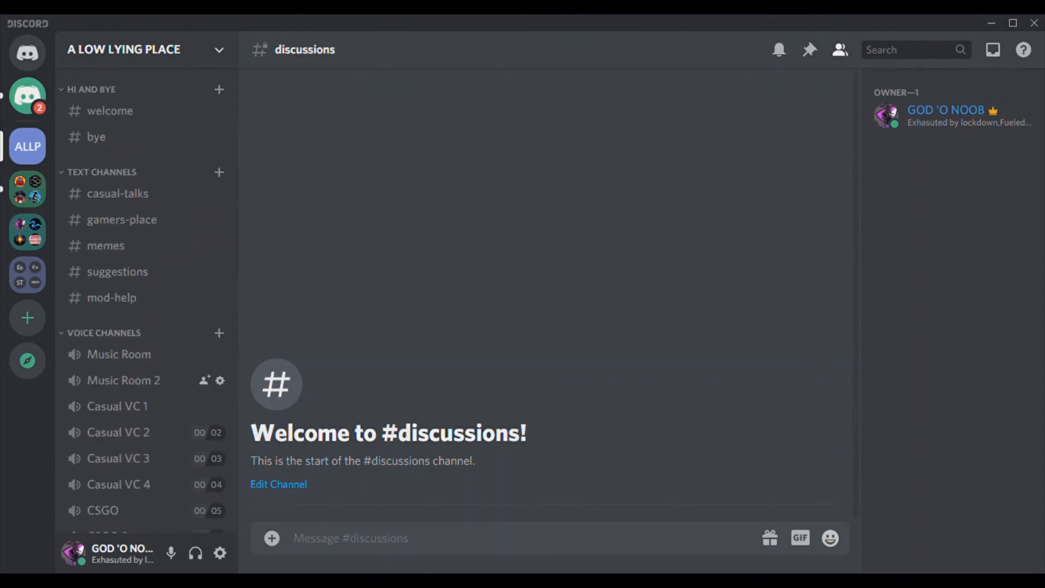